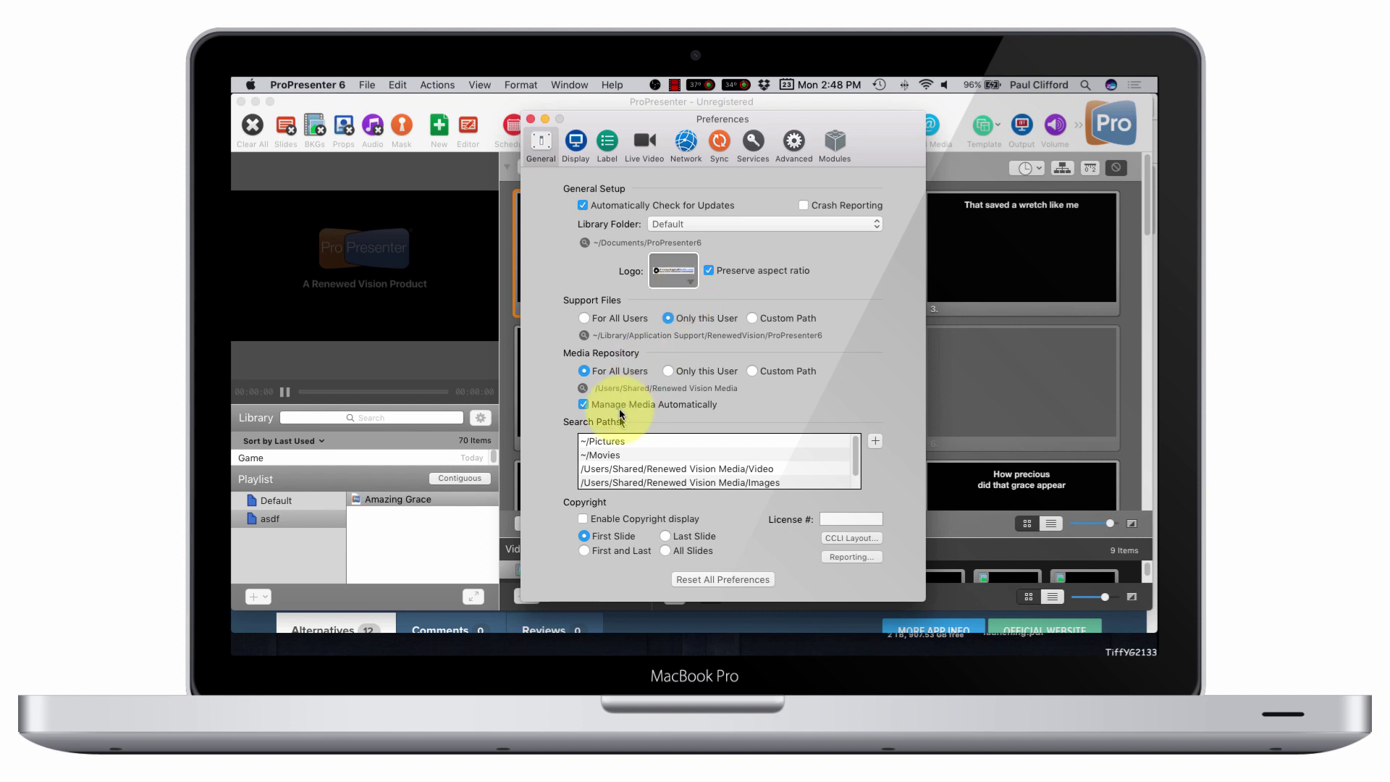
Enable Syphon output in ProPresenter 6's Display preferences, then close Preferences
{"action": "left_click", "coordinate": [576, 145]}
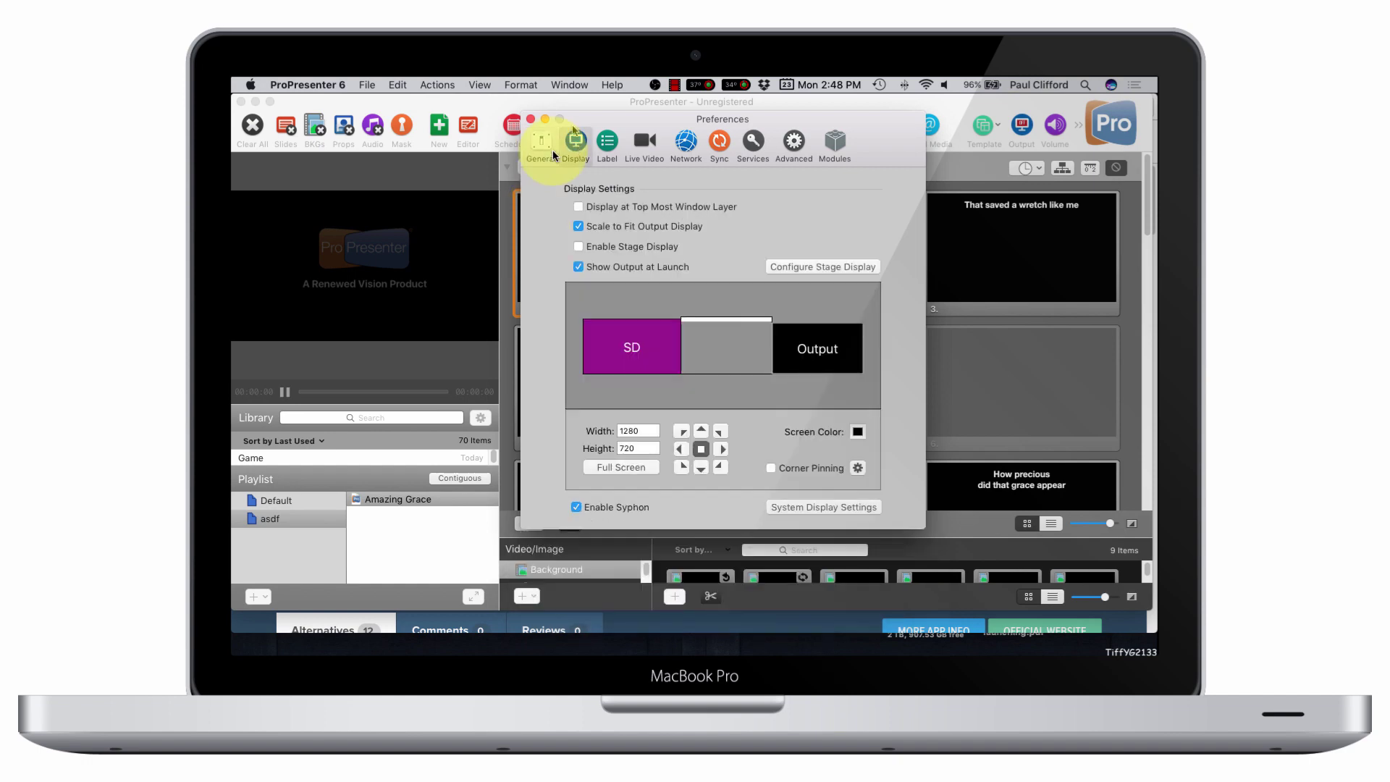
{"action": "left_click", "coordinate": [307, 85]}
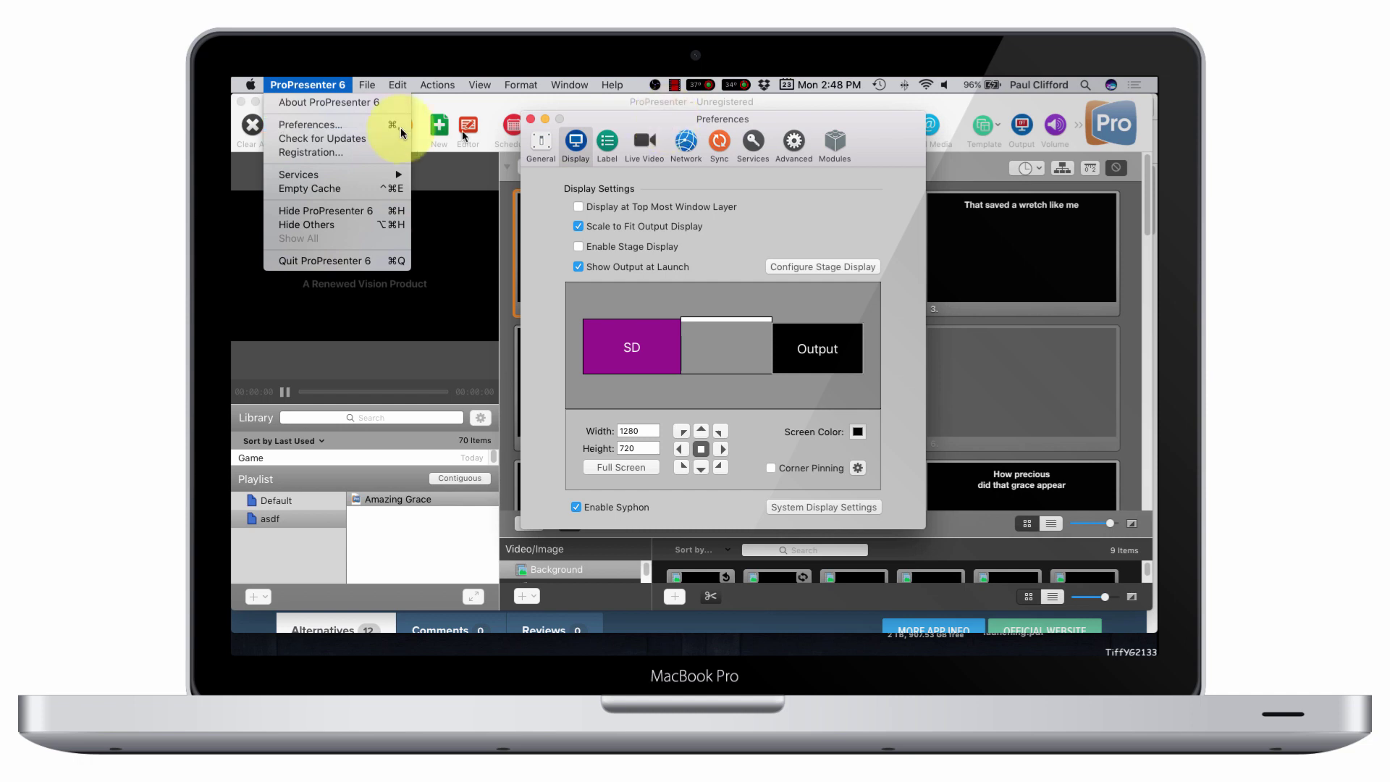
{"action": "left_click", "coordinate": [593, 115]}
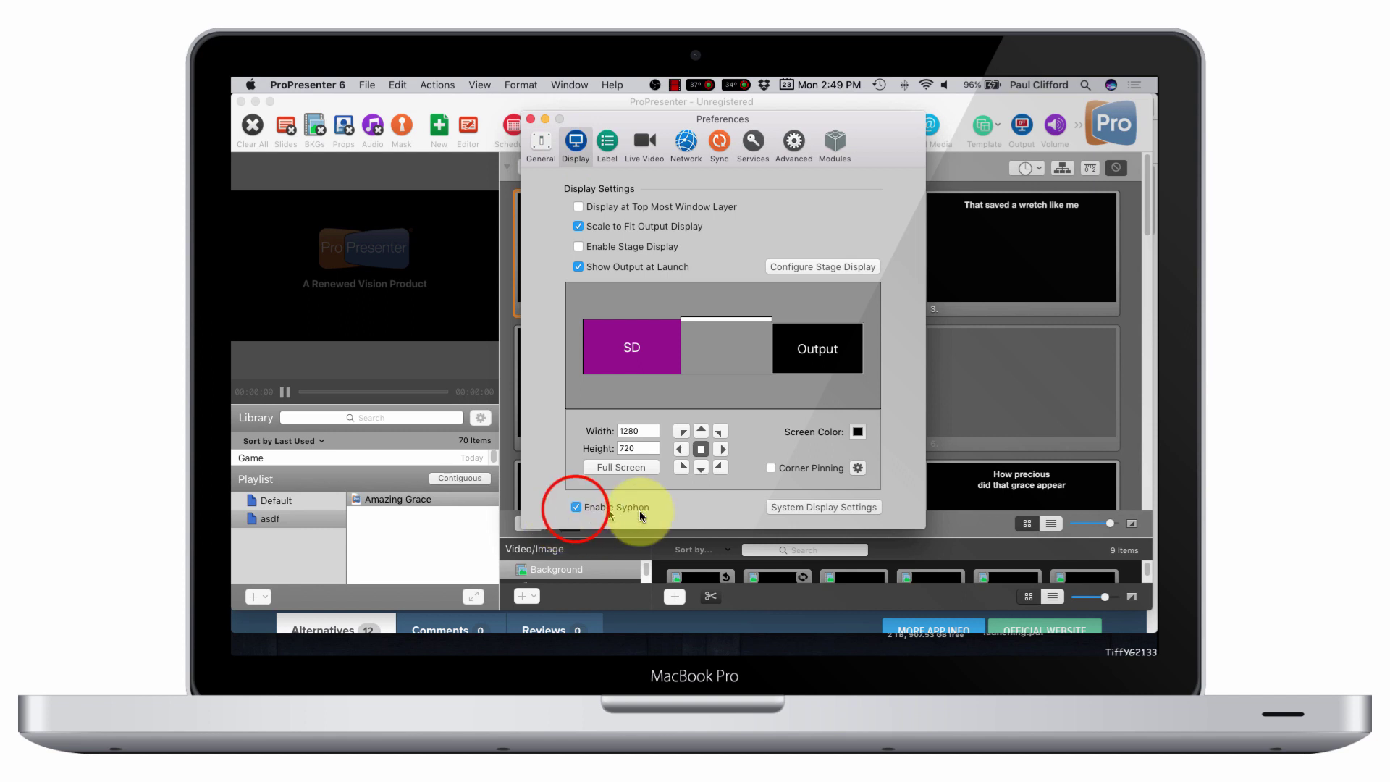
{"action": "left_click", "coordinate": [576, 508]}
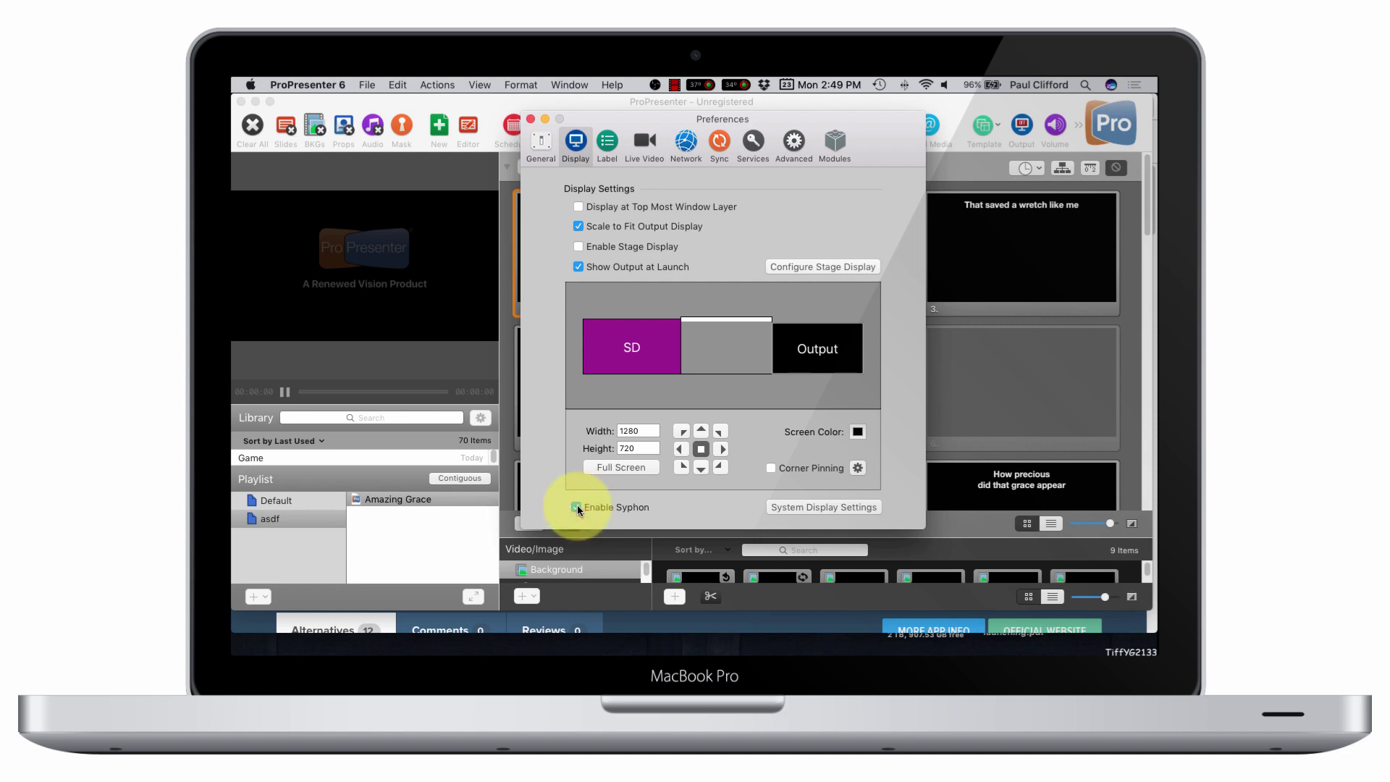
{"action": "left_click", "coordinate": [576, 507]}
{"action": "left_click", "coordinate": [532, 119]}
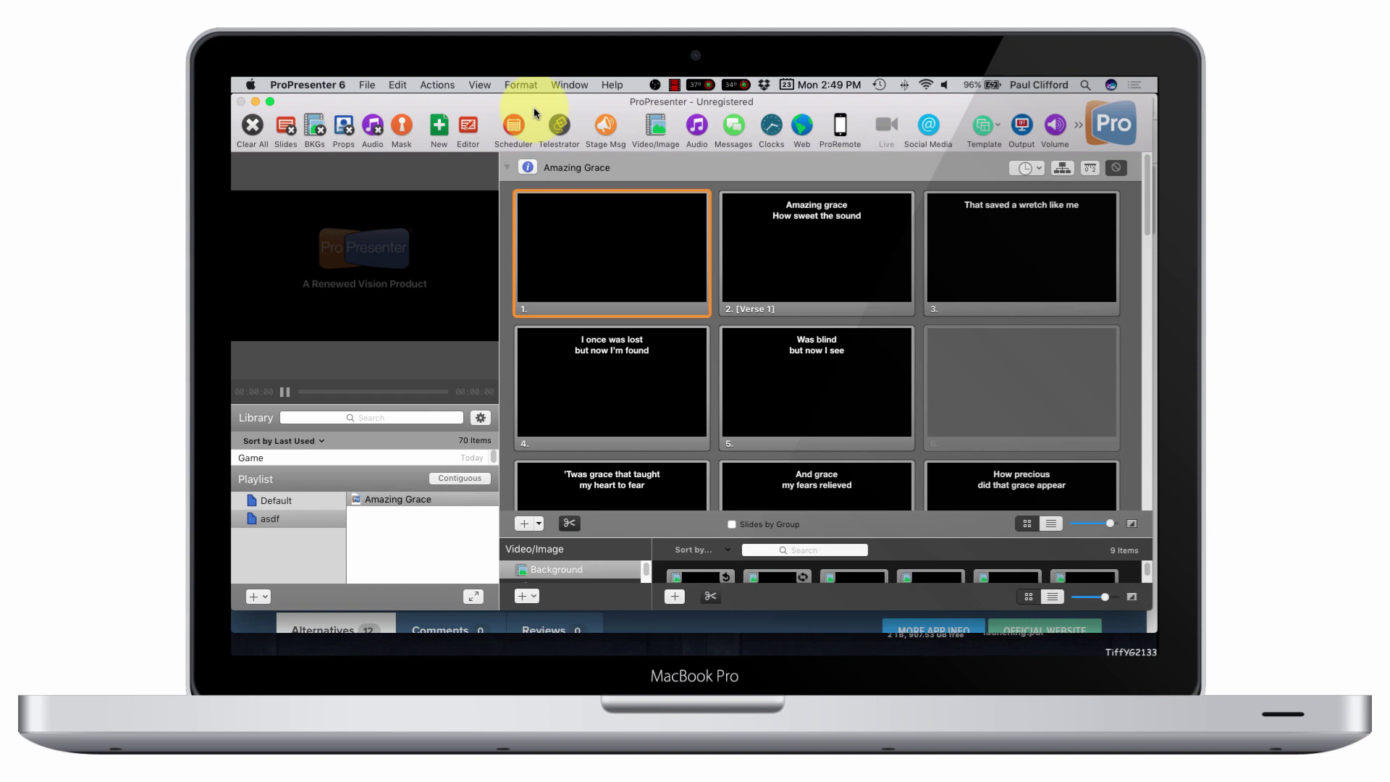
Switch from ProPresenter to OBS Studio's Studio Mode window
{"action": "key", "text": "super+Tab"}
{"action": "key", "text": "super+Tab"}
{"action": "key", "text": "super+Tab"}
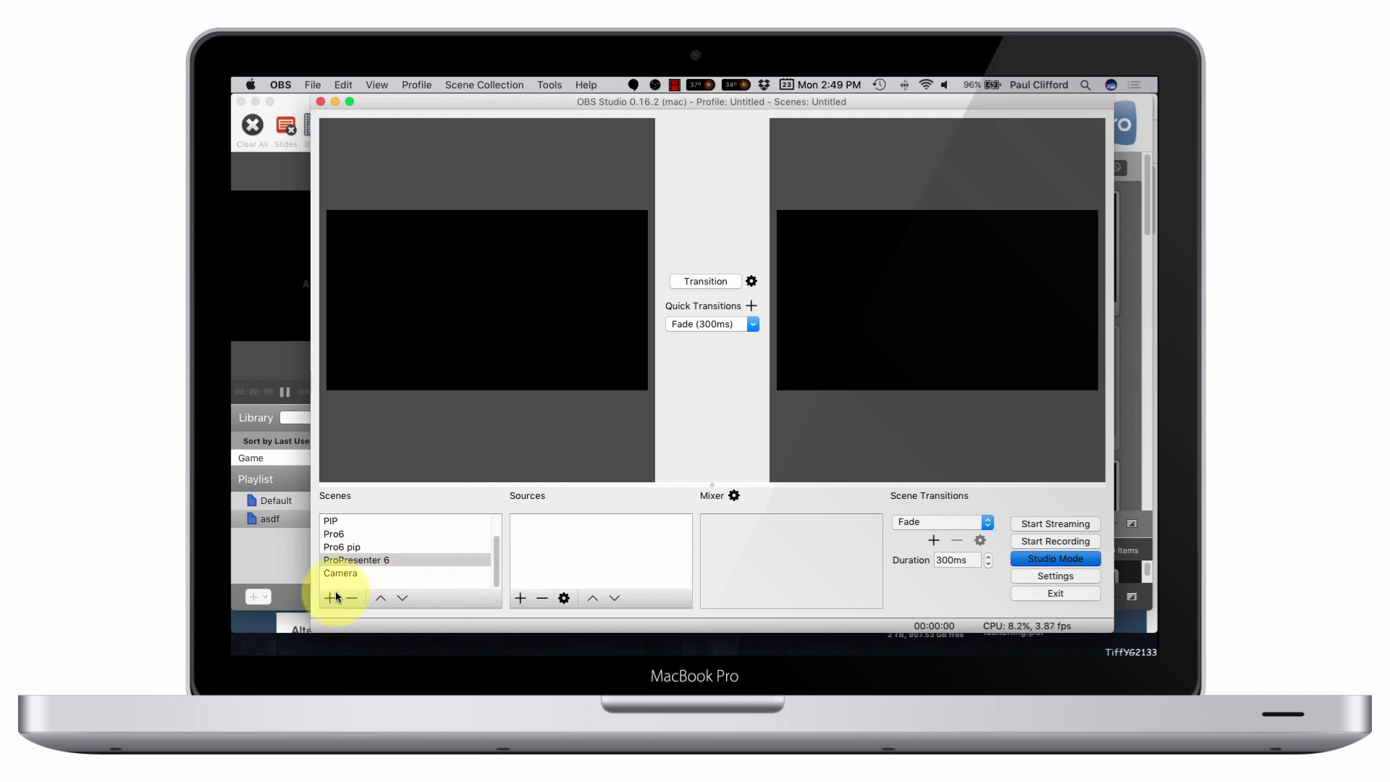
Create a new Game Capture (Syphon) source named 'ProPresenter6' in the ProPresenter 6 scene
{"action": "left_click", "coordinate": [519, 598]}
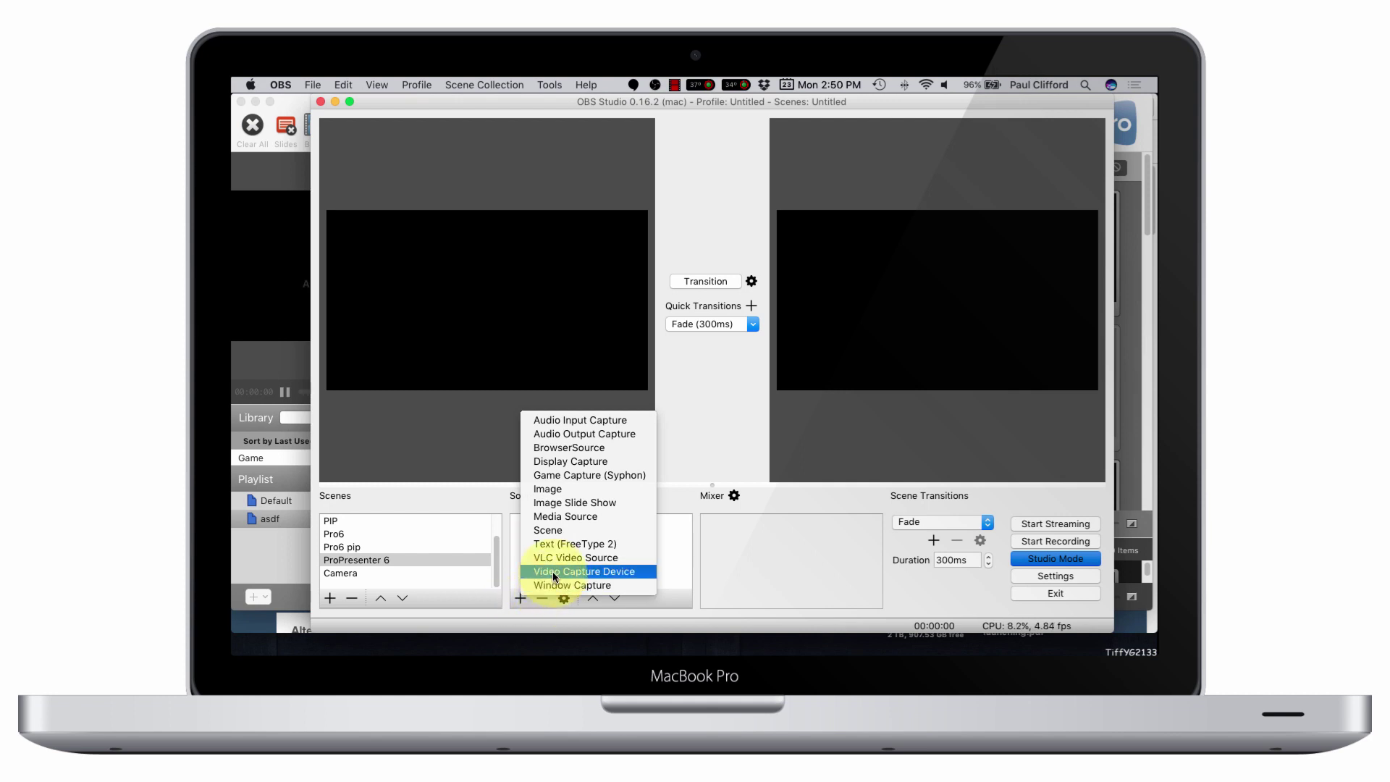
{"action": "left_click", "coordinate": [562, 475]}
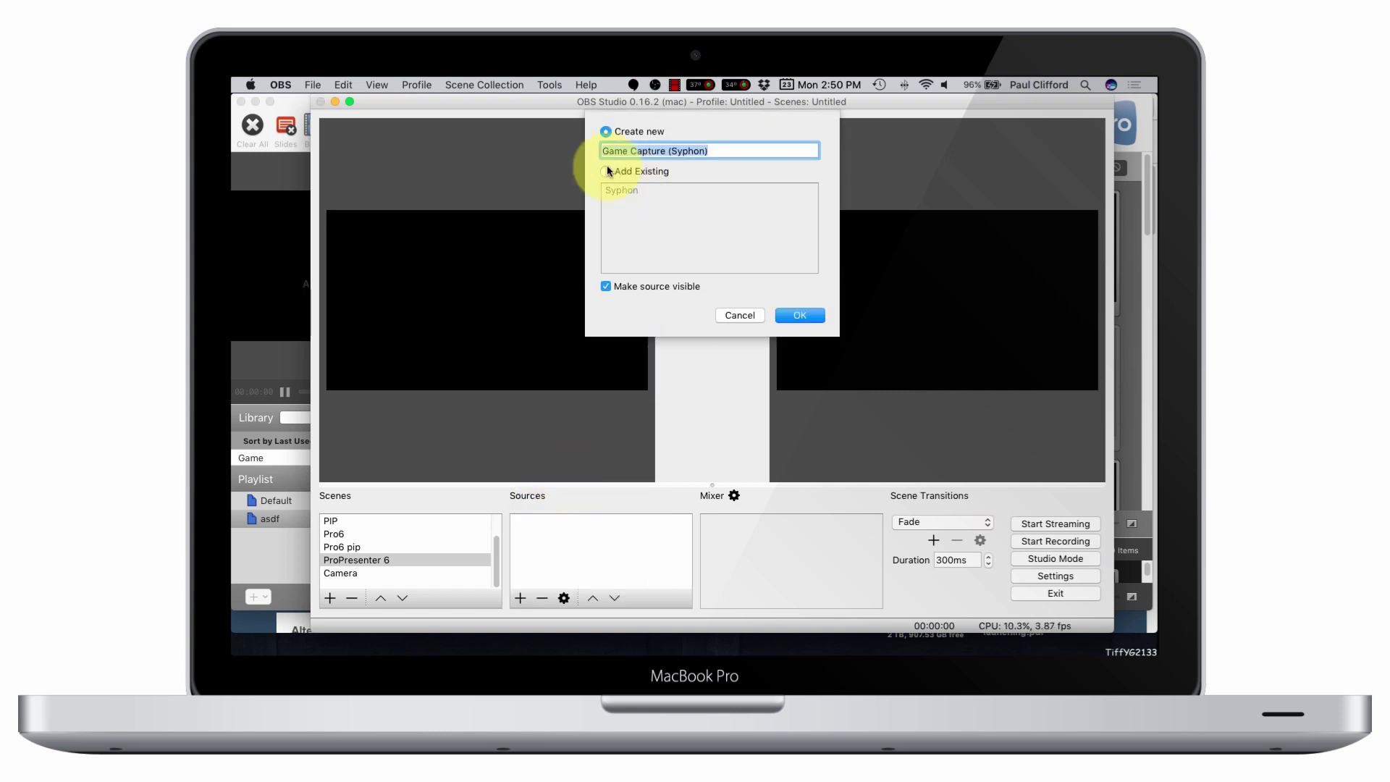
{"action": "left_click", "coordinate": [607, 171]}
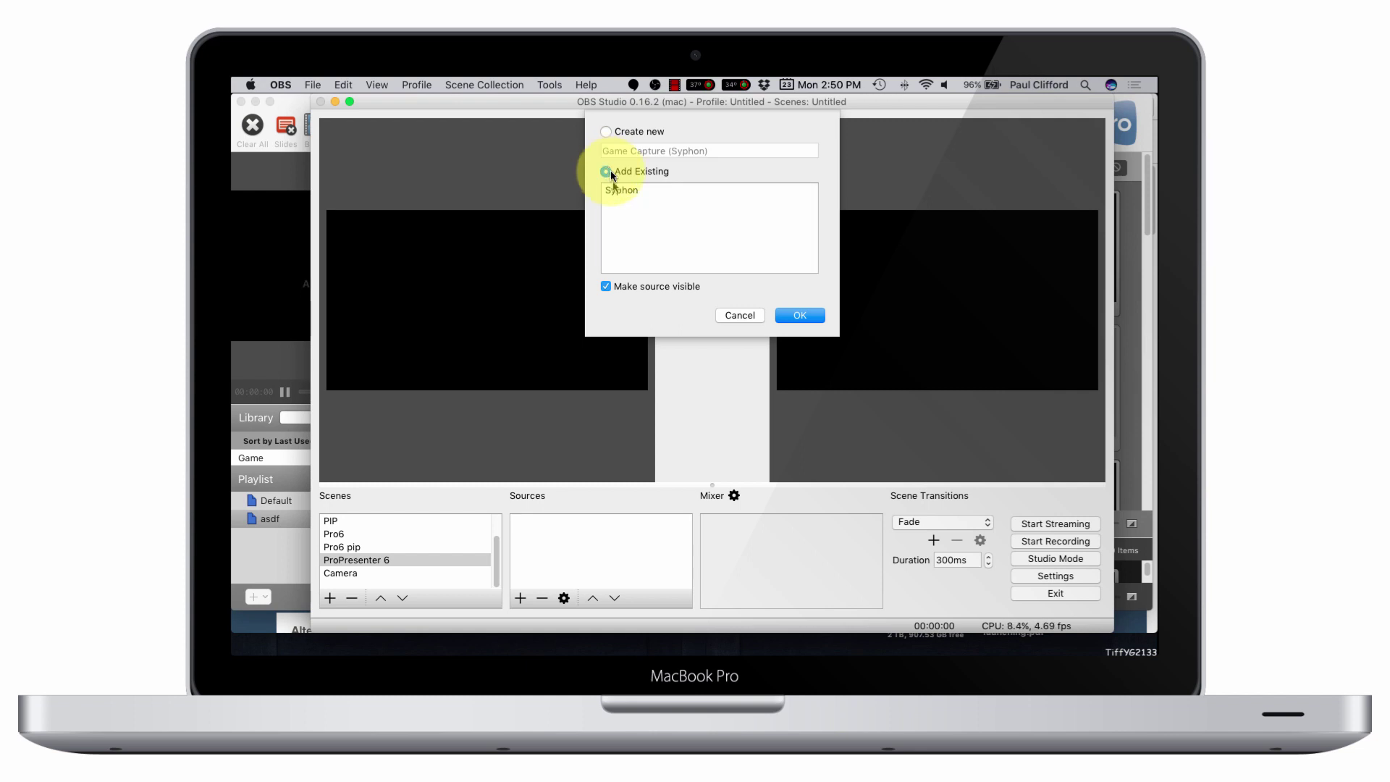
{"action": "left_click", "coordinate": [607, 132]}
{"action": "left_click", "coordinate": [688, 150]}
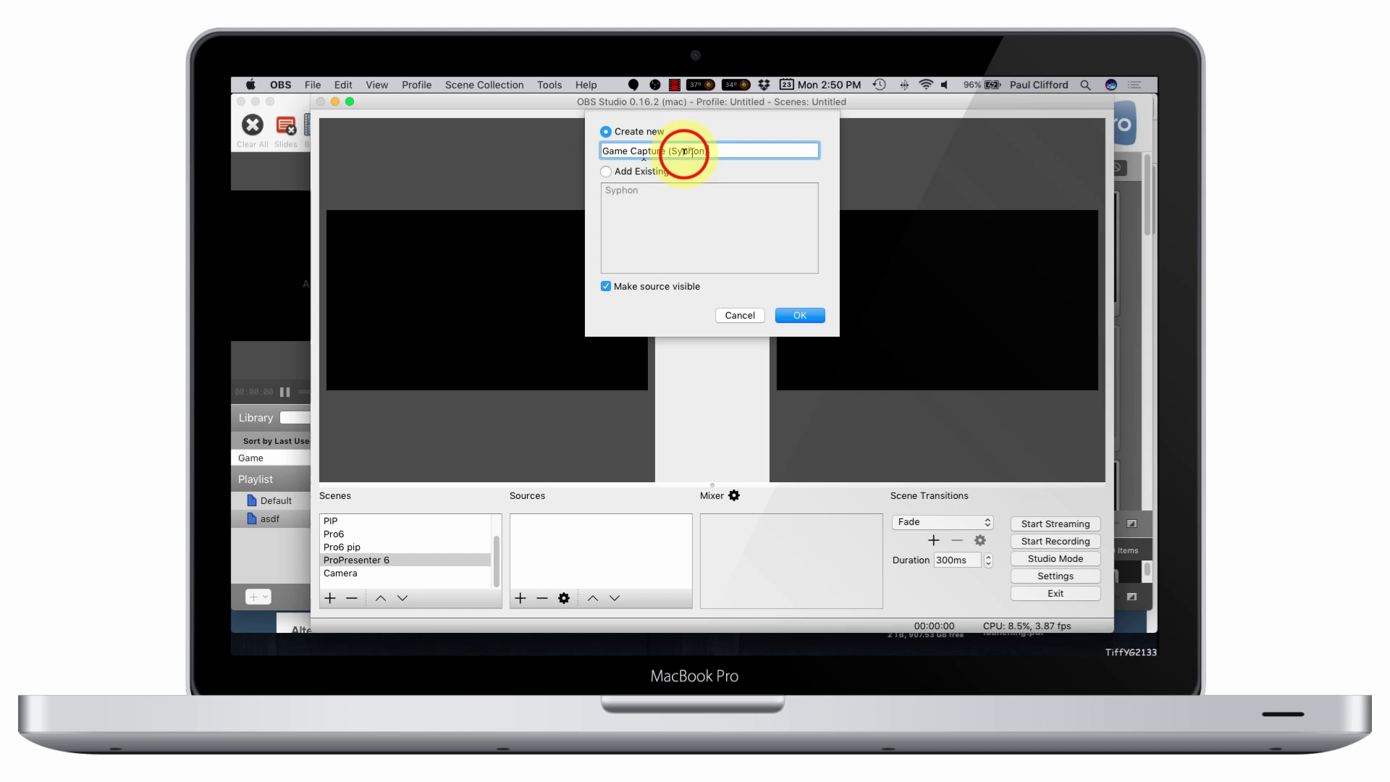
{"action": "left_click_drag", "start_coordinate": [683, 152], "coordinate": [588, 144]}
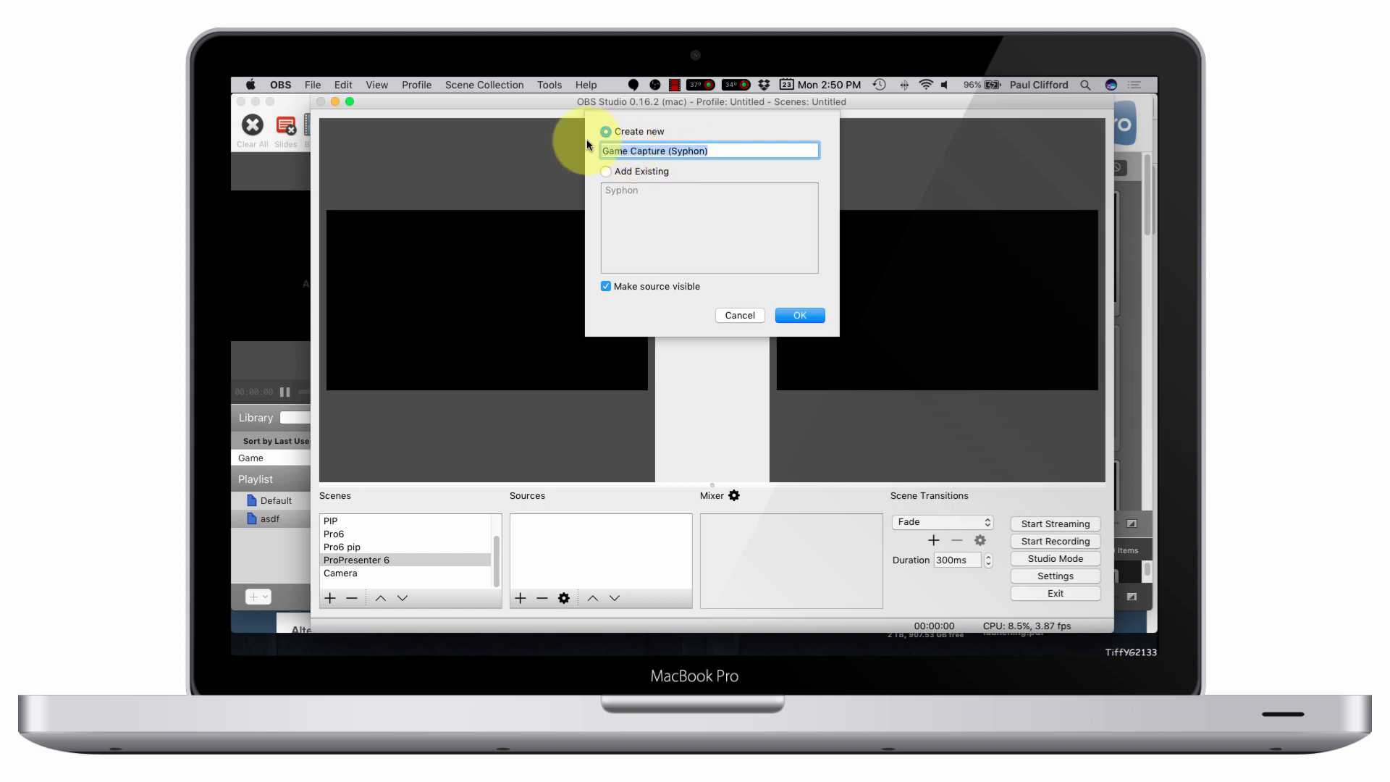
{"action": "type", "text": "Pro6"}
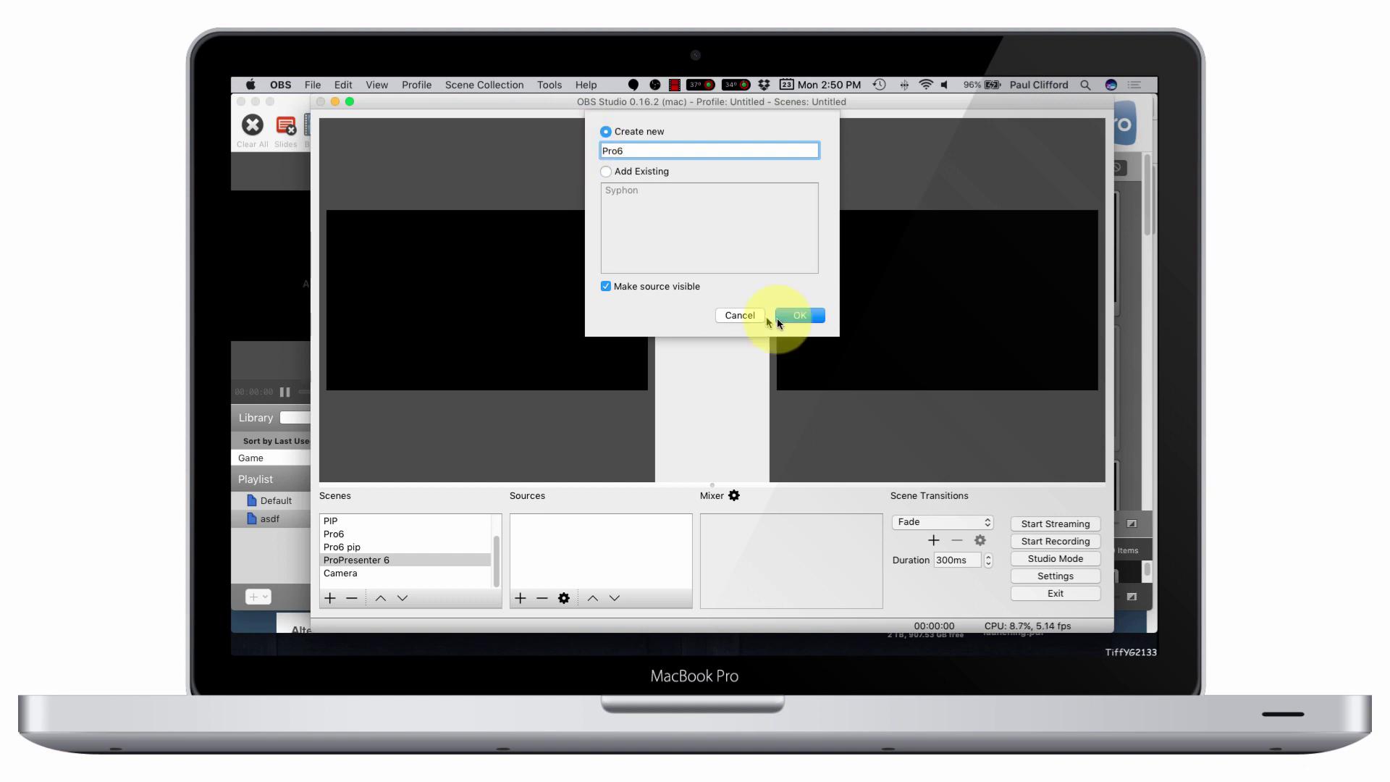
{"action": "left_click", "coordinate": [802, 319]}
{"action": "left_click", "coordinate": [770, 231]}
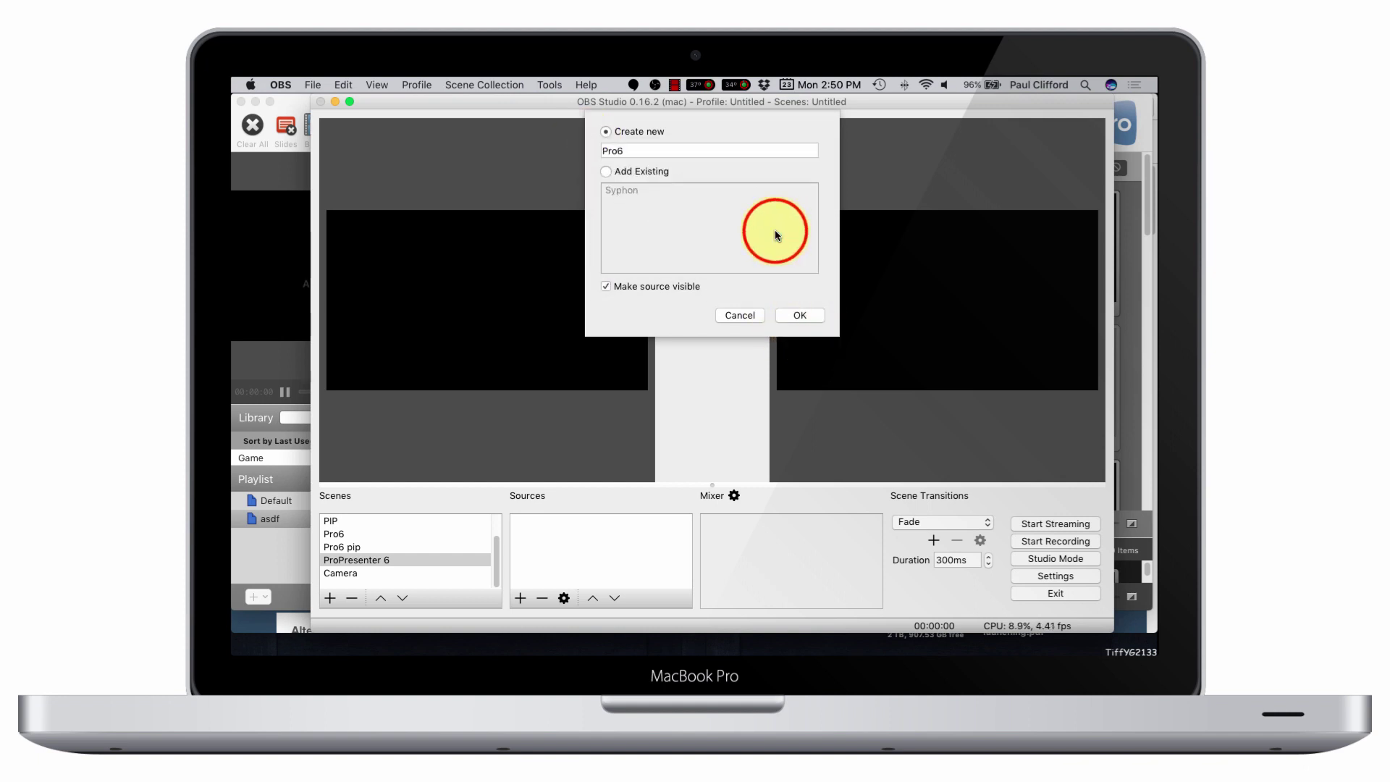
{"action": "left_click", "coordinate": [616, 149]}
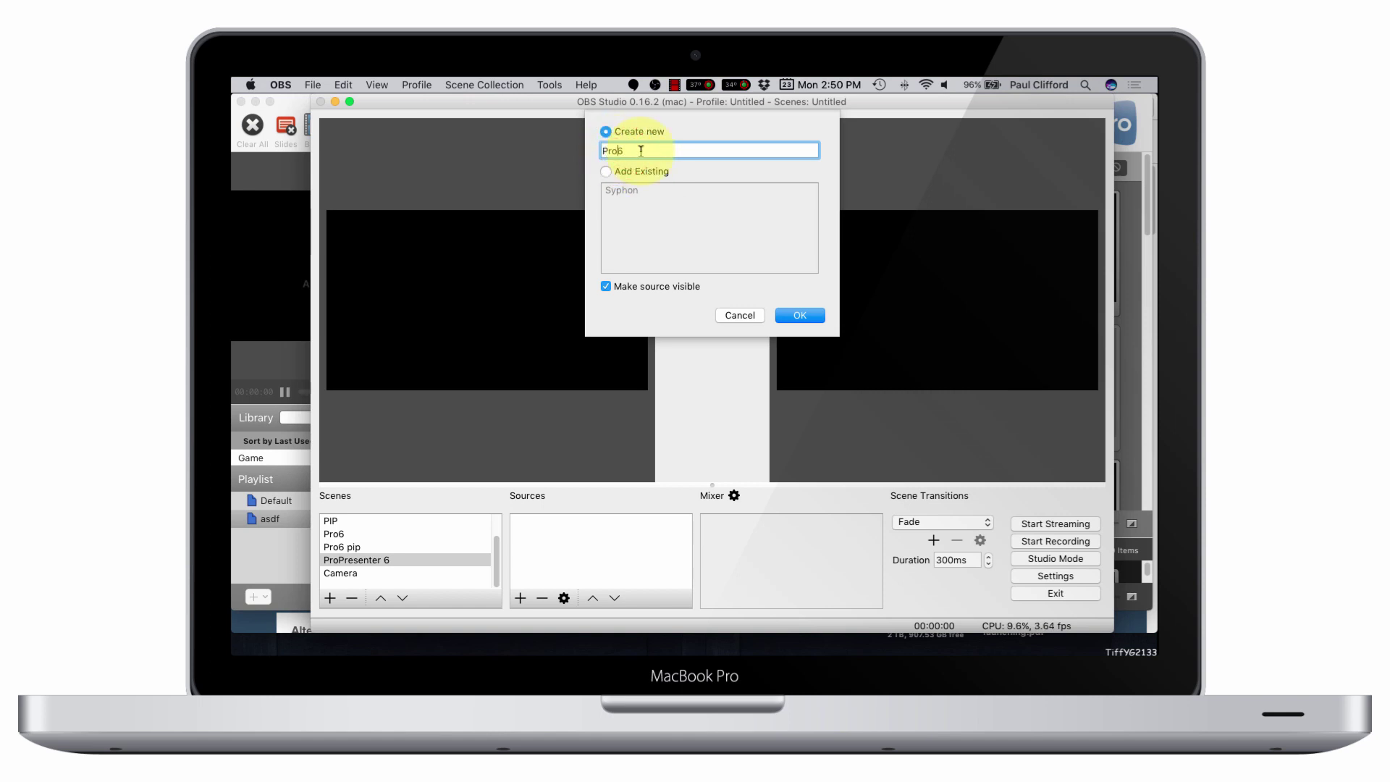
{"action": "type", "text": "Presenter"}
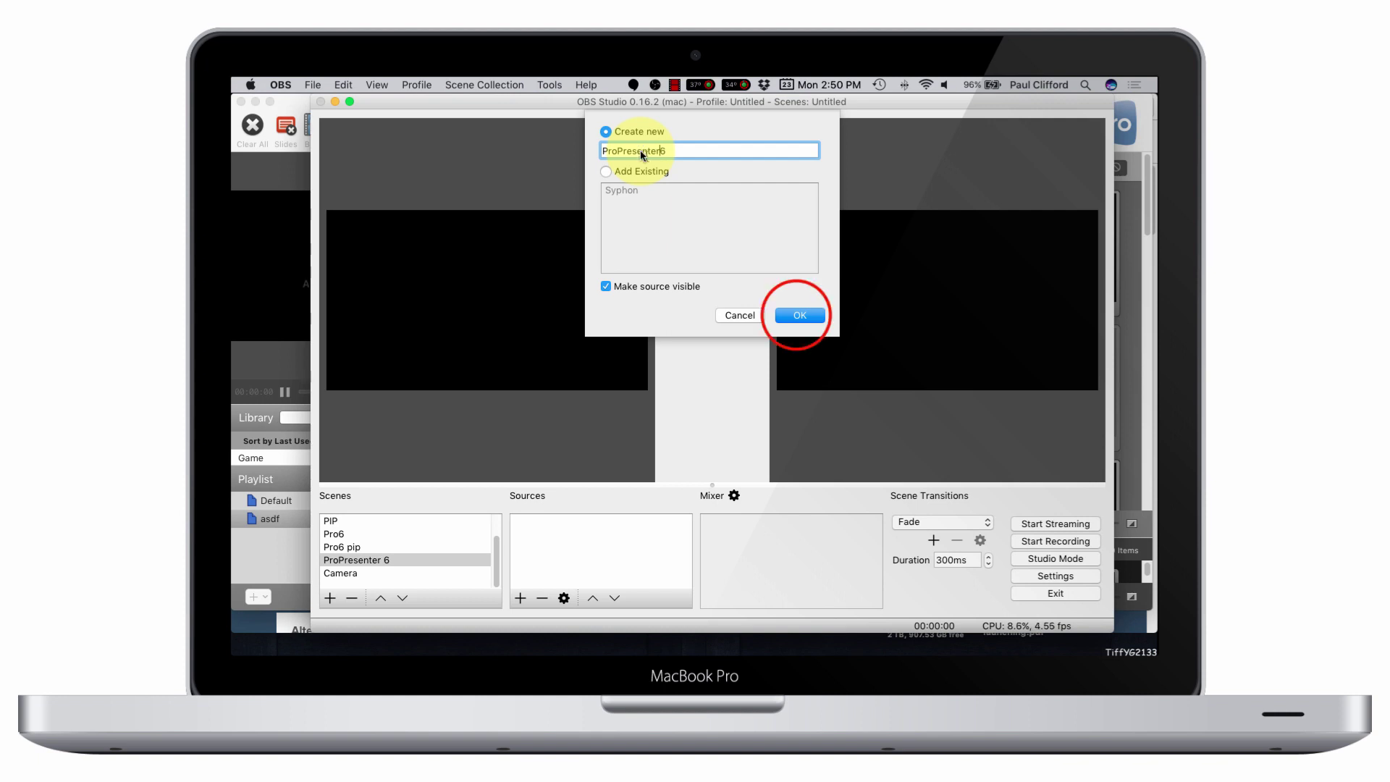
{"action": "left_click", "coordinate": [797, 317]}
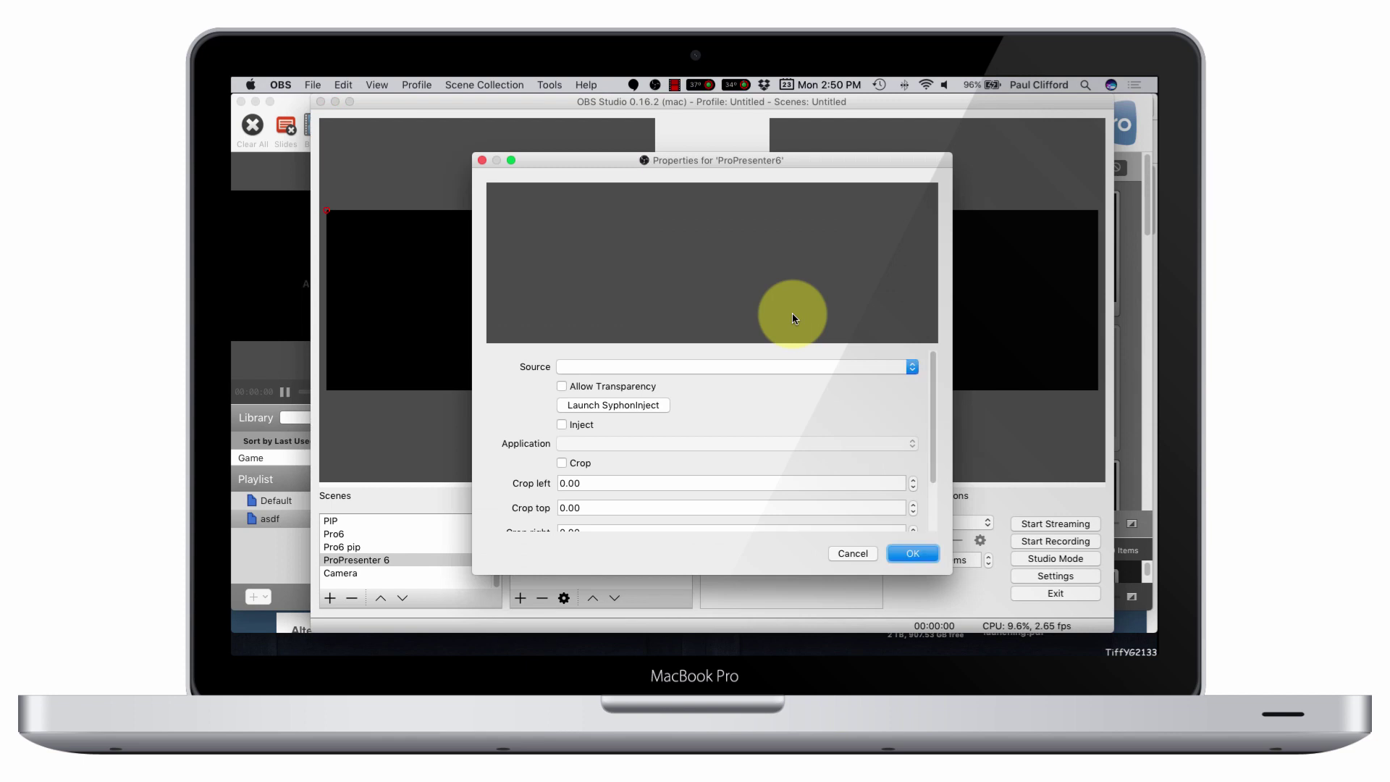
Point the ProPresenter6 source at the [ProPresenter 6] Output feed, crop left at 0.00
{"action": "left_click_drag", "start_coordinate": [828, 161], "coordinate": [814, 126]}
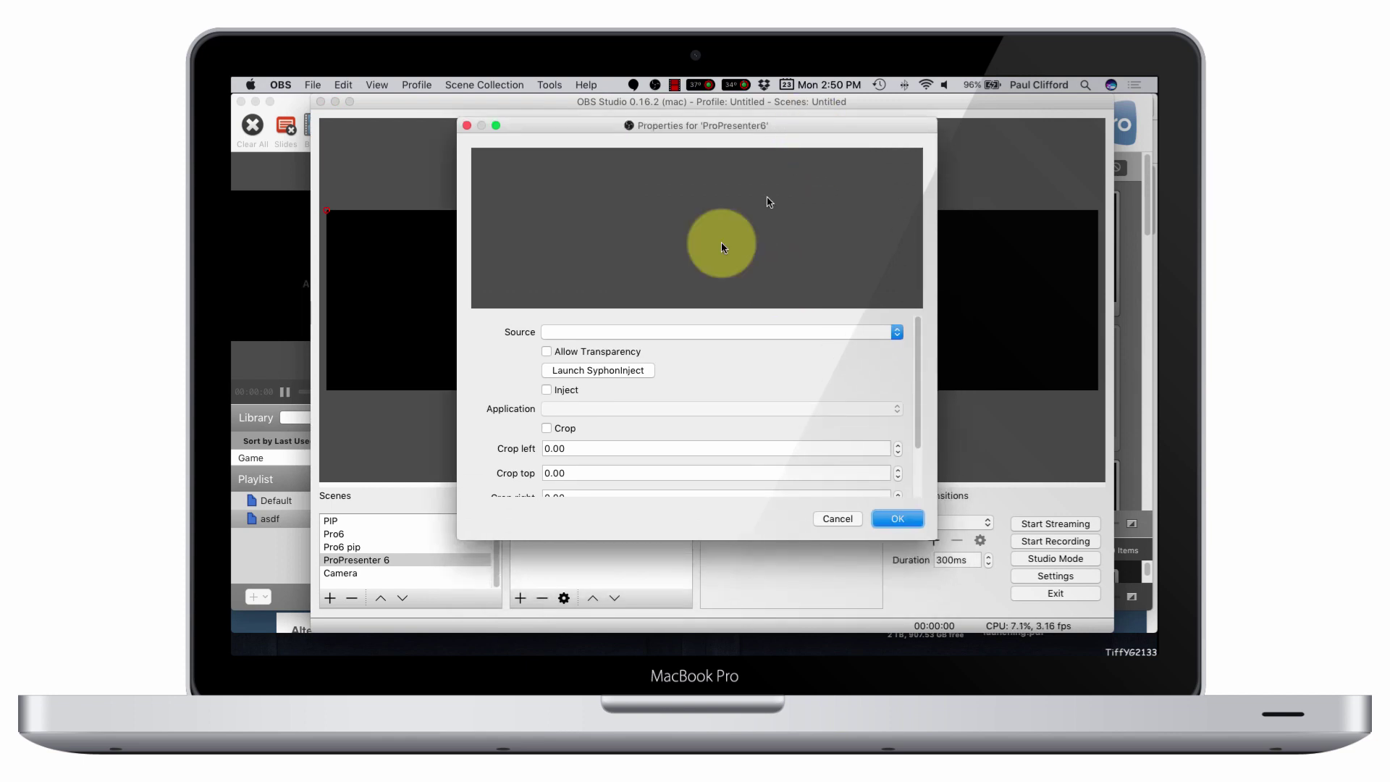
{"action": "left_click", "coordinate": [896, 332]}
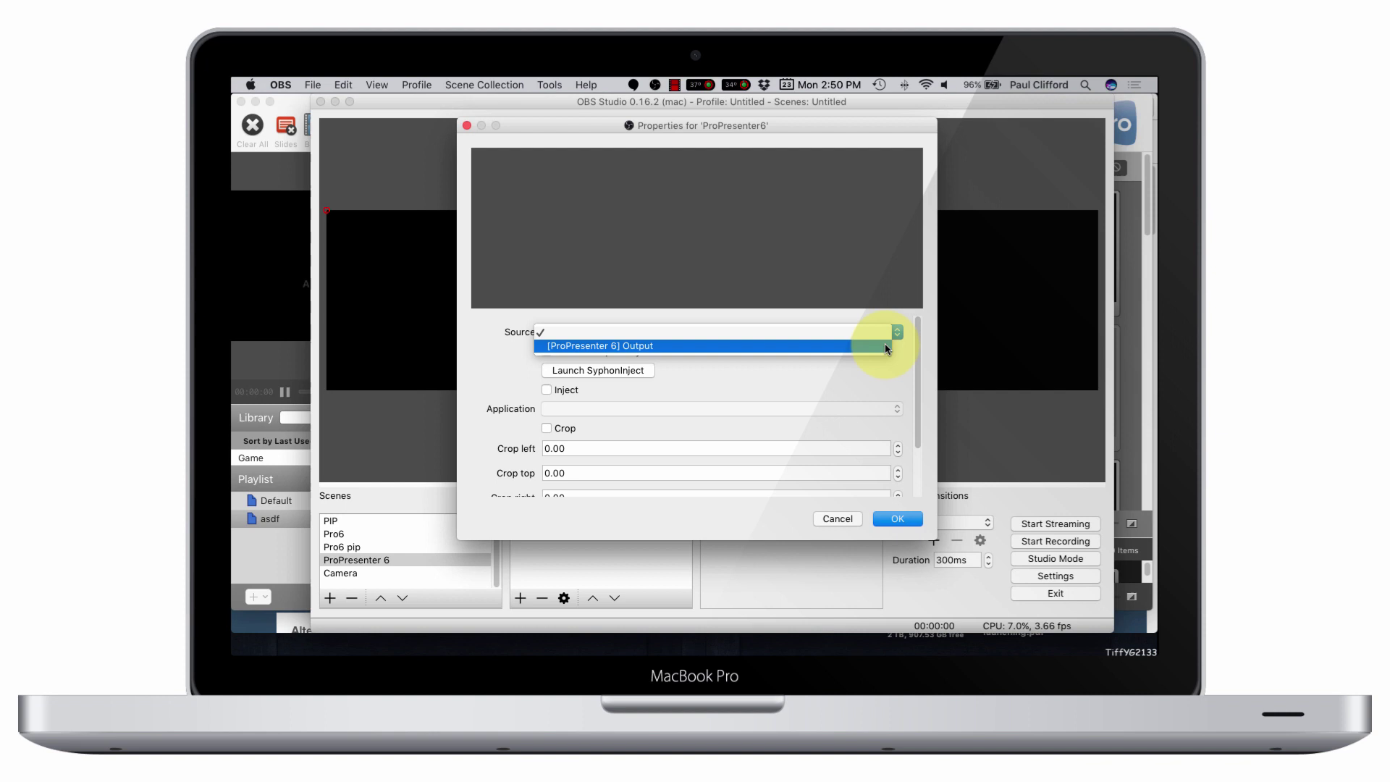
{"action": "left_click", "coordinate": [885, 346]}
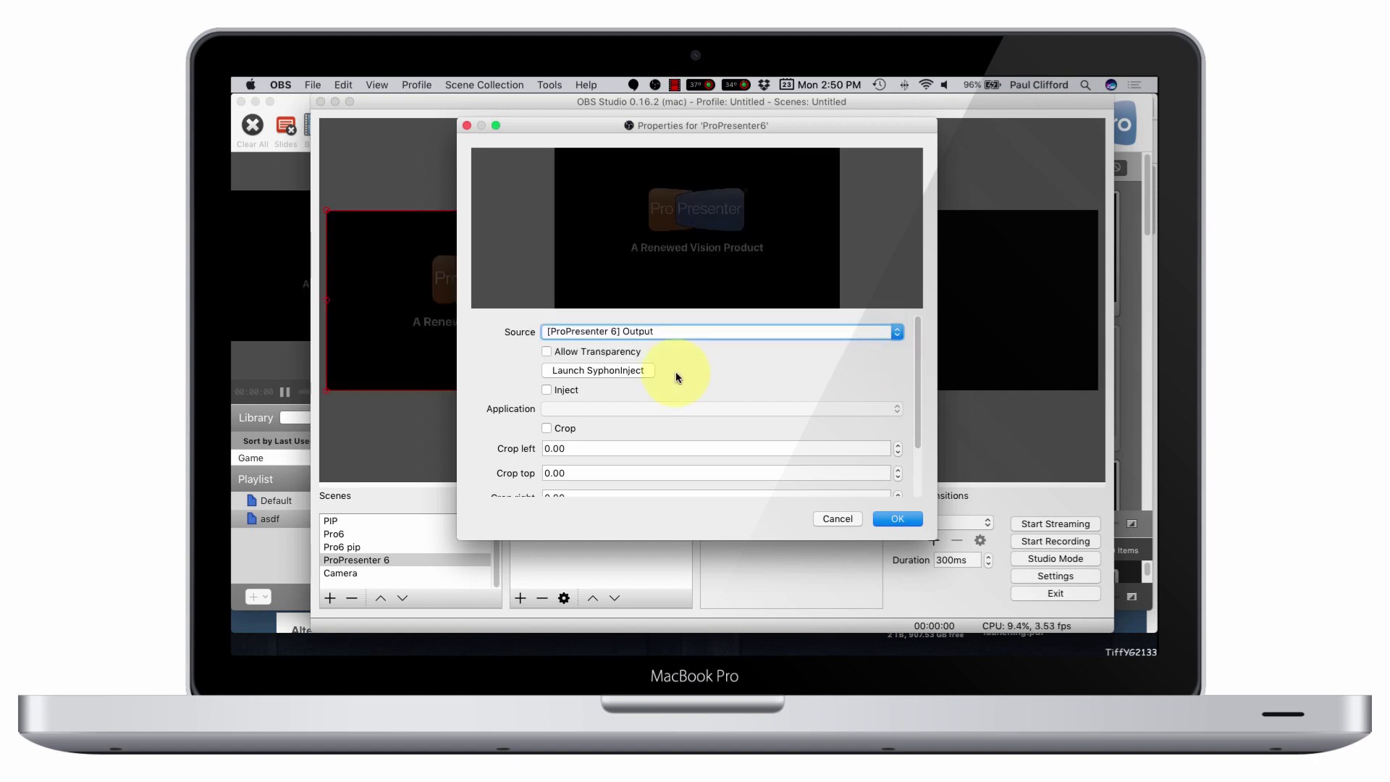
{"action": "key", "text": "Tab"}
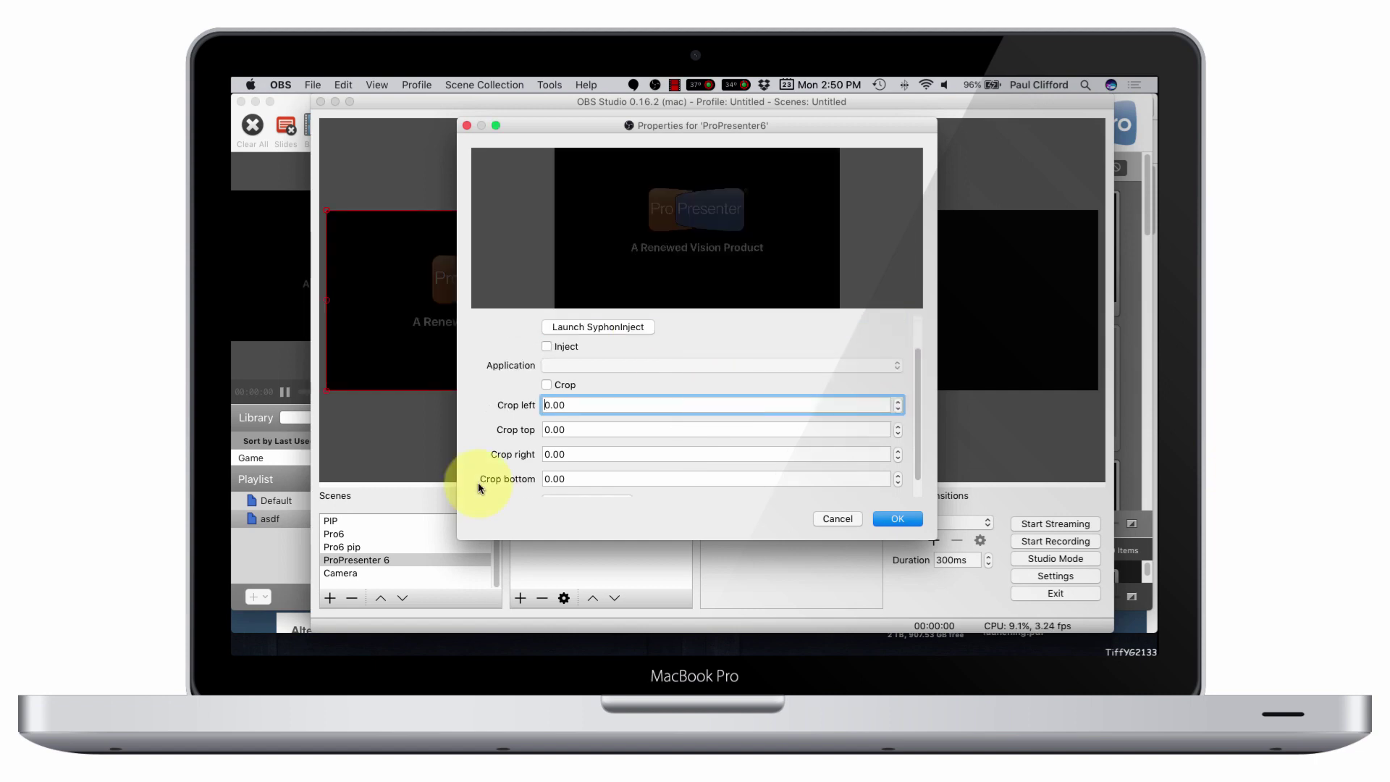
{"action": "left_click", "coordinate": [577, 453]}
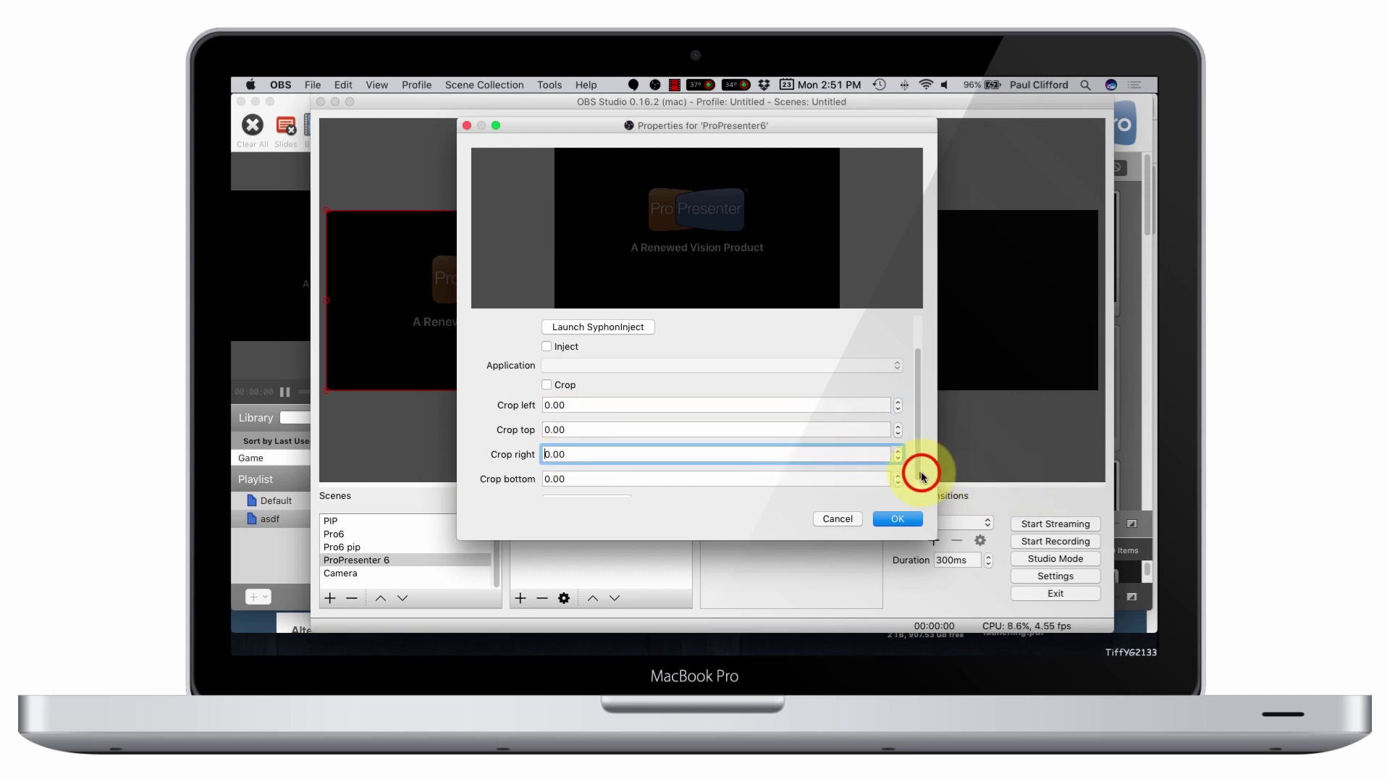
{"action": "left_click_drag", "start_coordinate": [916, 475], "coordinate": [918, 507]}
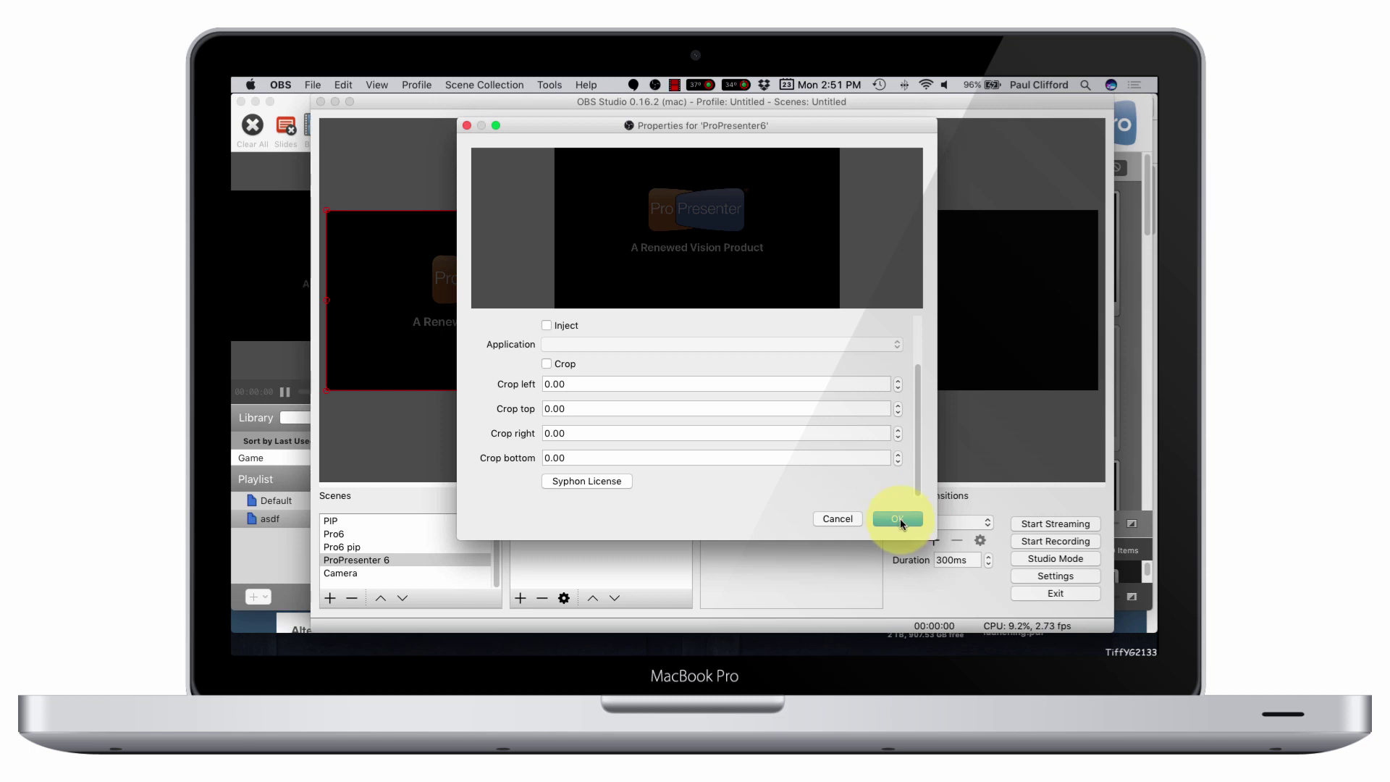
{"action": "left_click", "coordinate": [900, 518]}
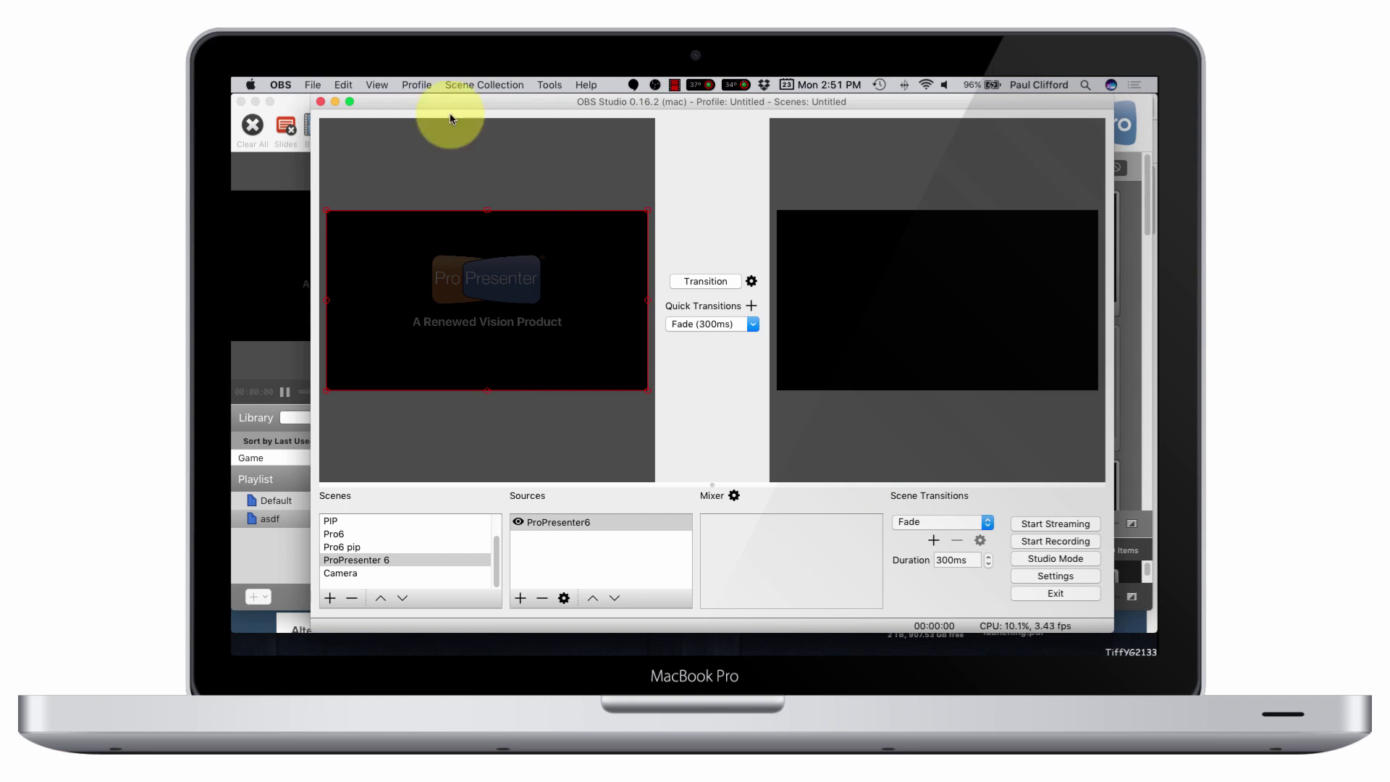
Send the Amazing Grace verse 1 slide live in ProPresenter and return to OBS
{"action": "left_click", "coordinate": [298, 102]}
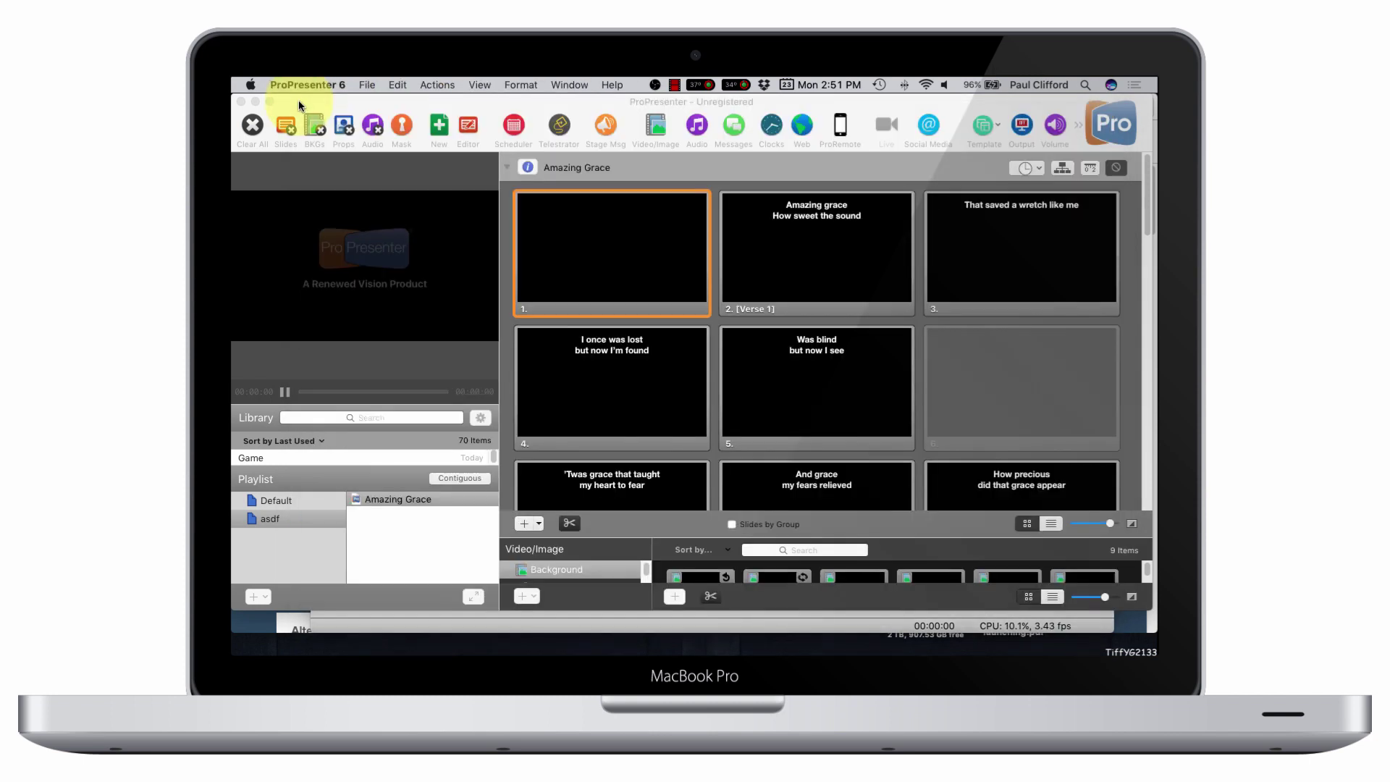
{"action": "left_click", "coordinate": [813, 237]}
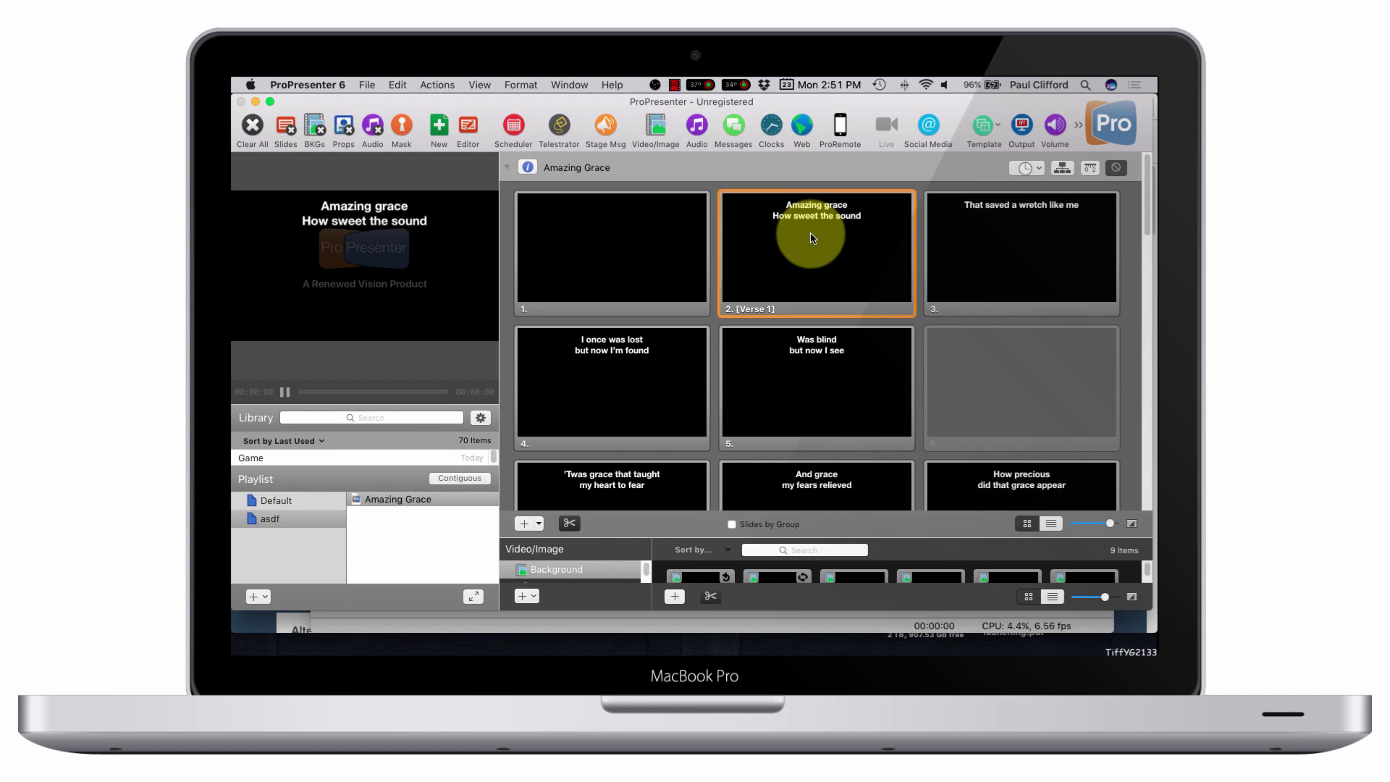
{"action": "left_click", "coordinate": [736, 628]}
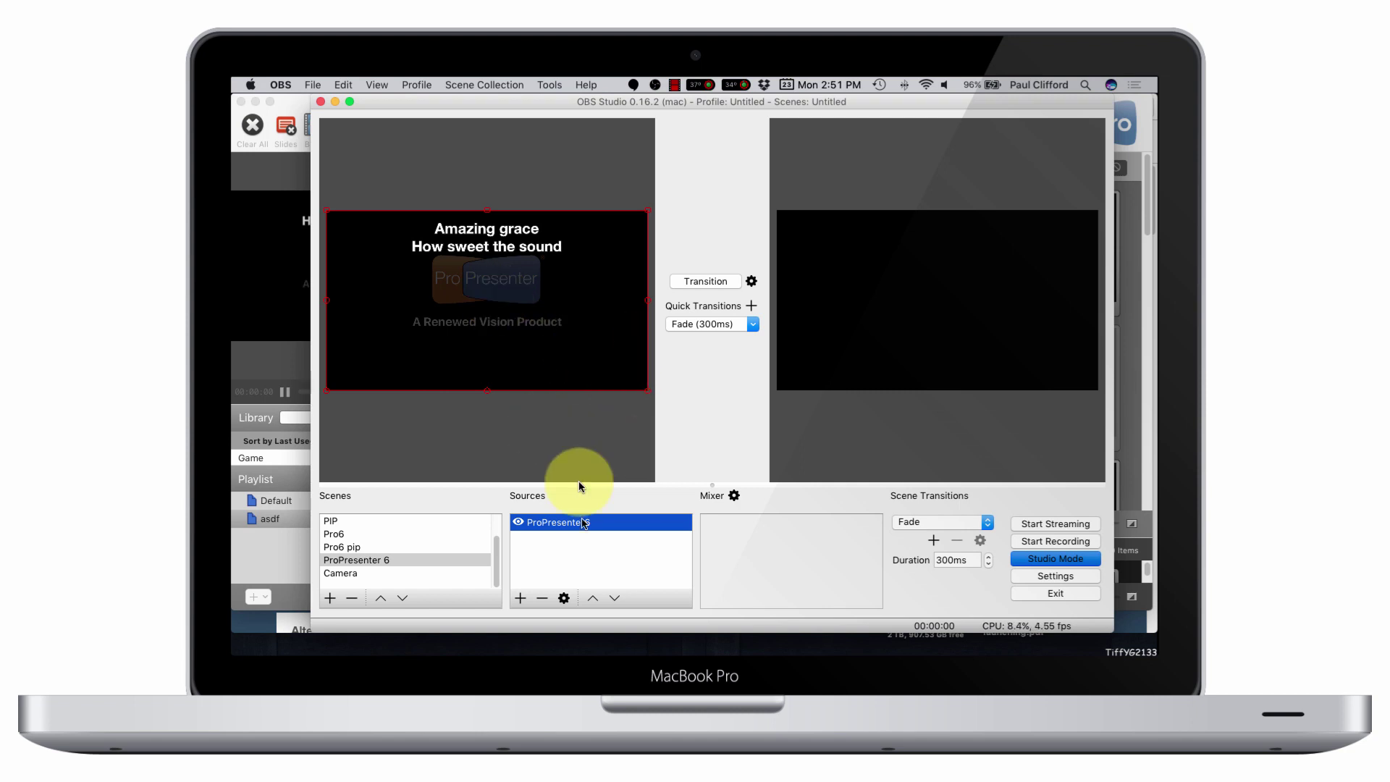
Create an Audio Input Capture source named 'sound board', keeping ProPresenter6
{"action": "left_click", "coordinate": [543, 599]}
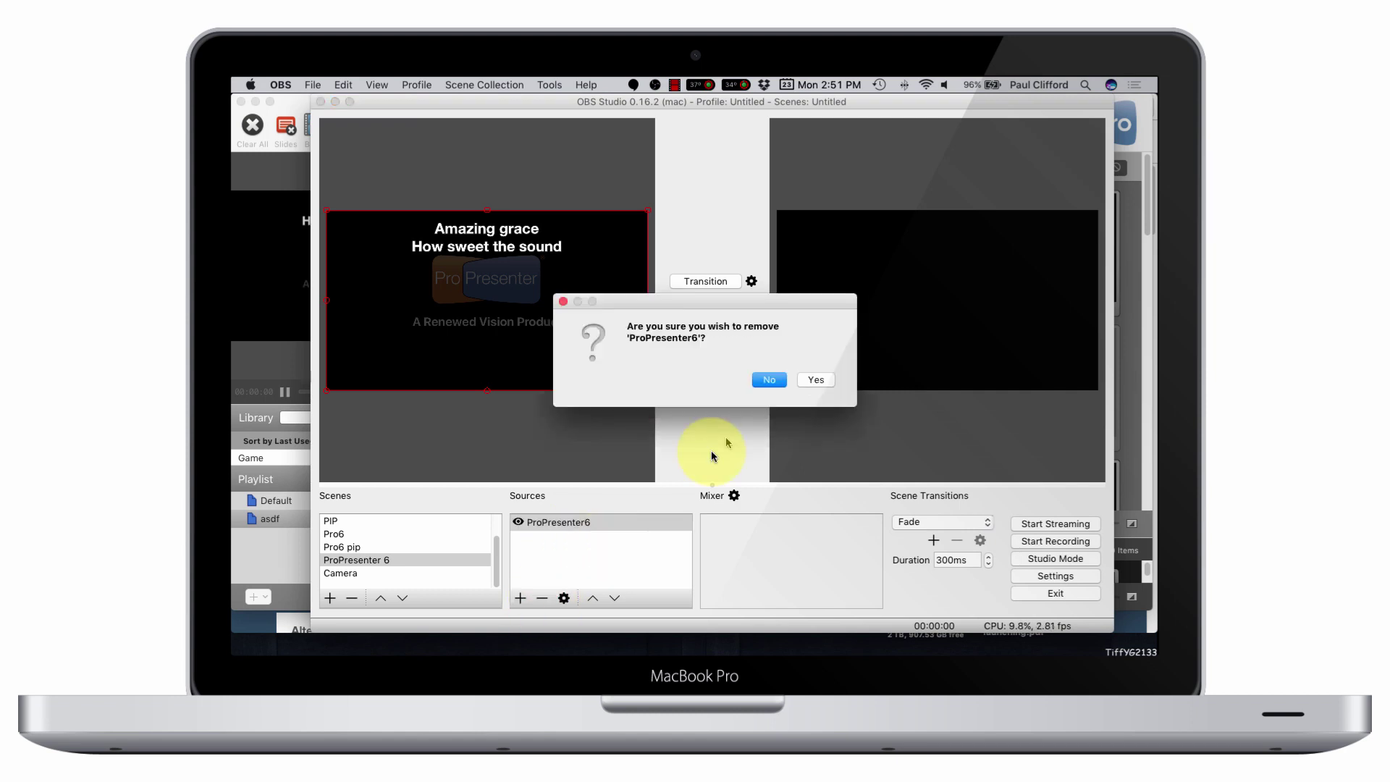
{"action": "left_click", "coordinate": [768, 380]}
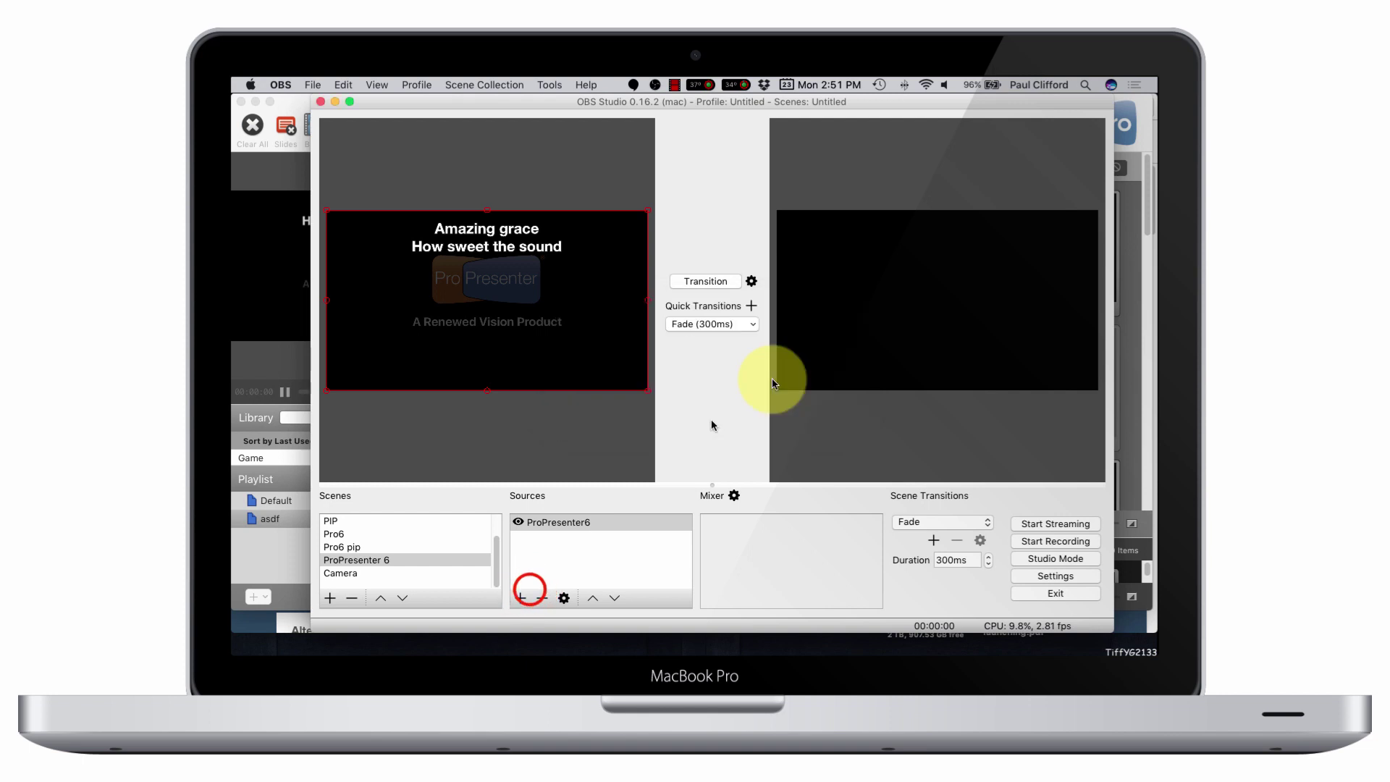
{"action": "left_click", "coordinate": [519, 597]}
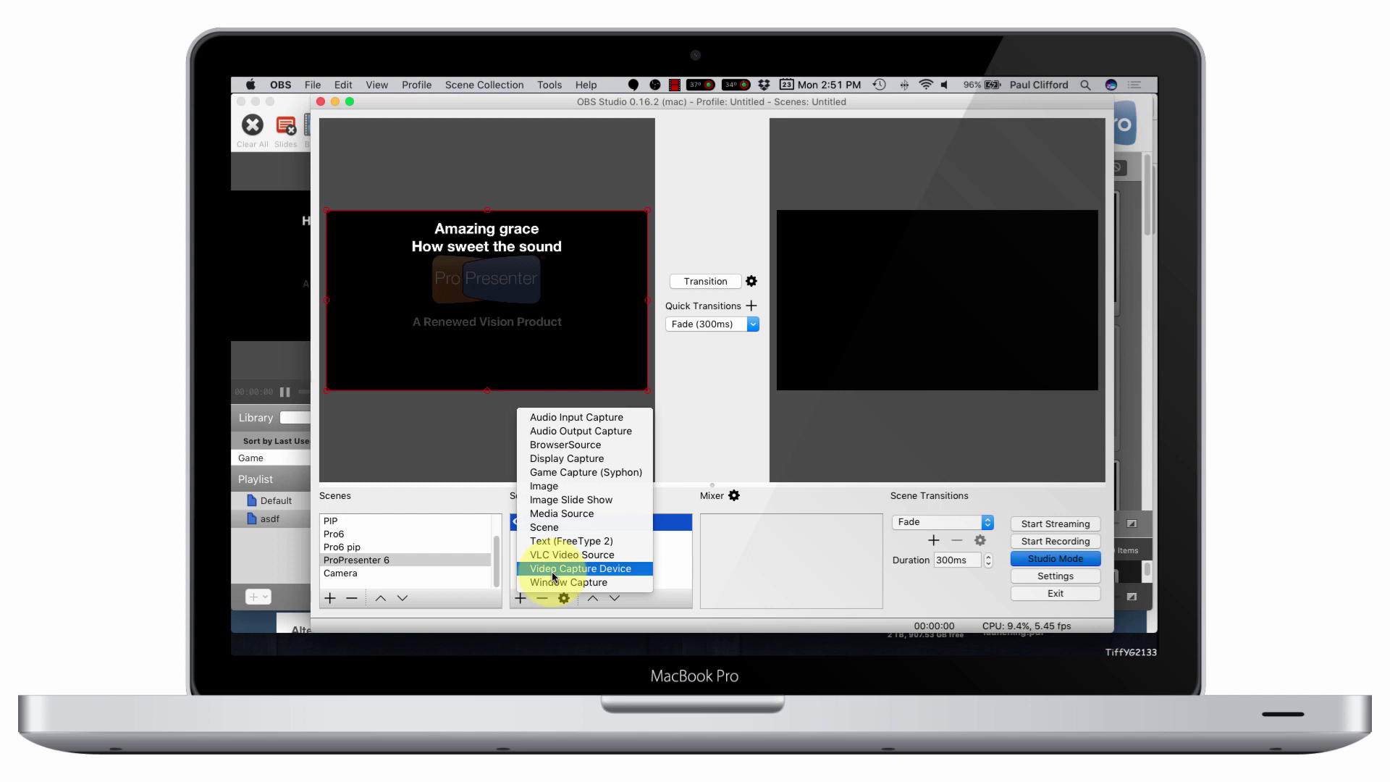
{"action": "left_click", "coordinate": [581, 417]}
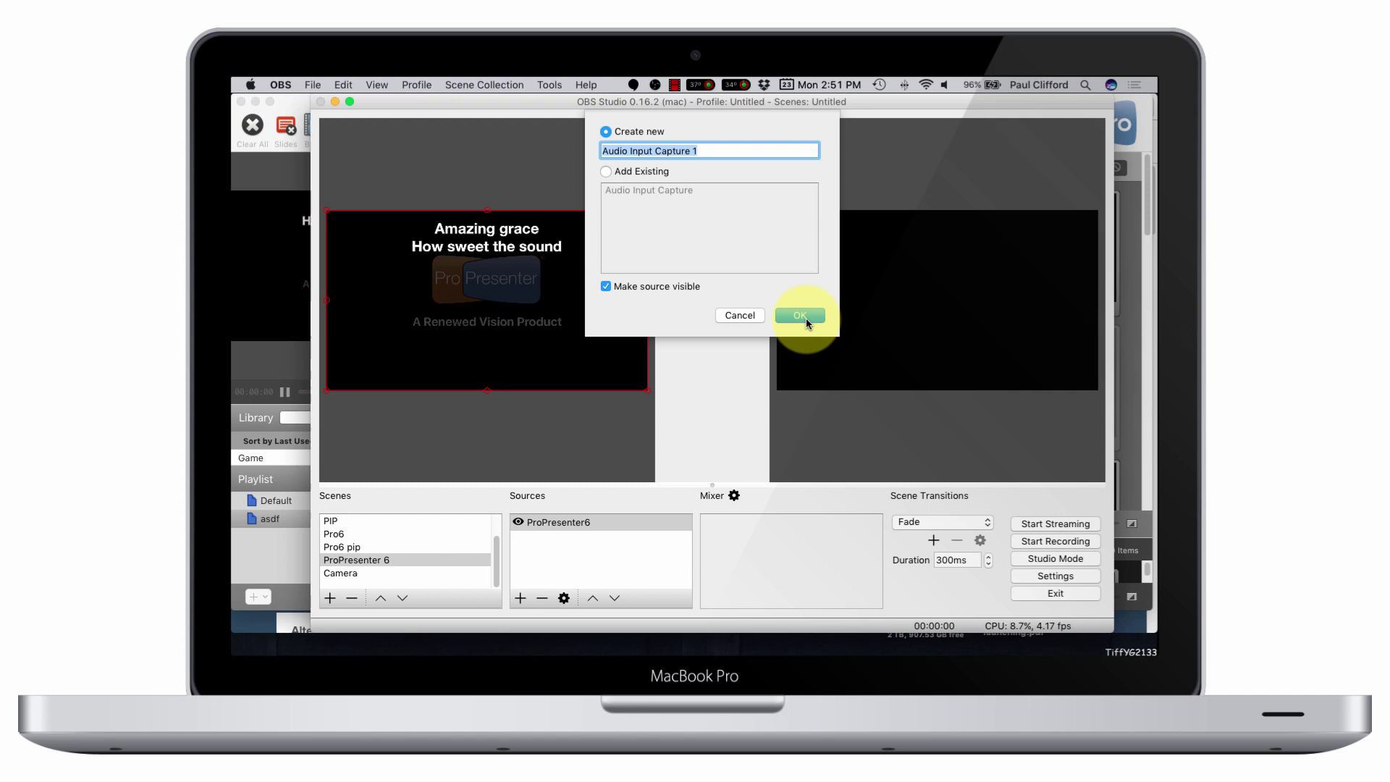
{"action": "type", "text": "so"}
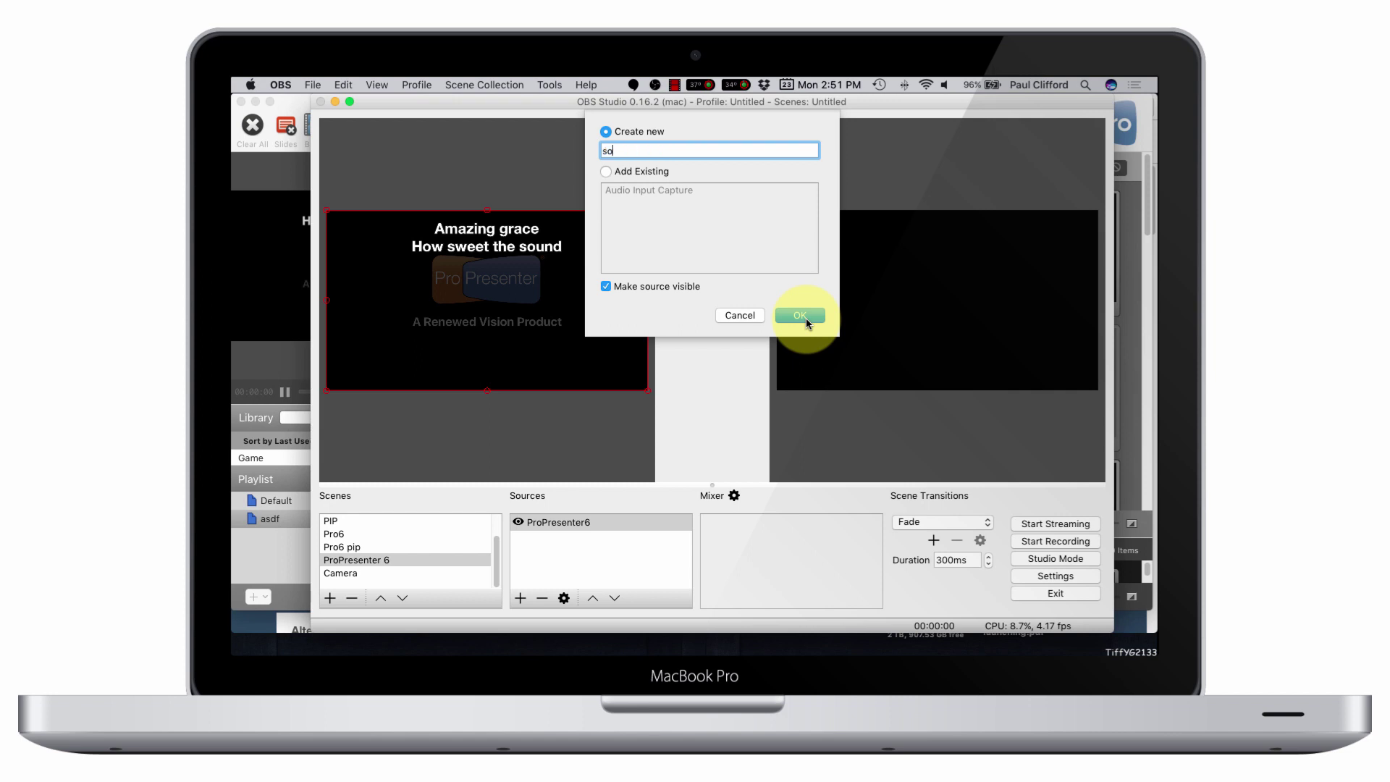
{"action": "type", "text": "und board"}
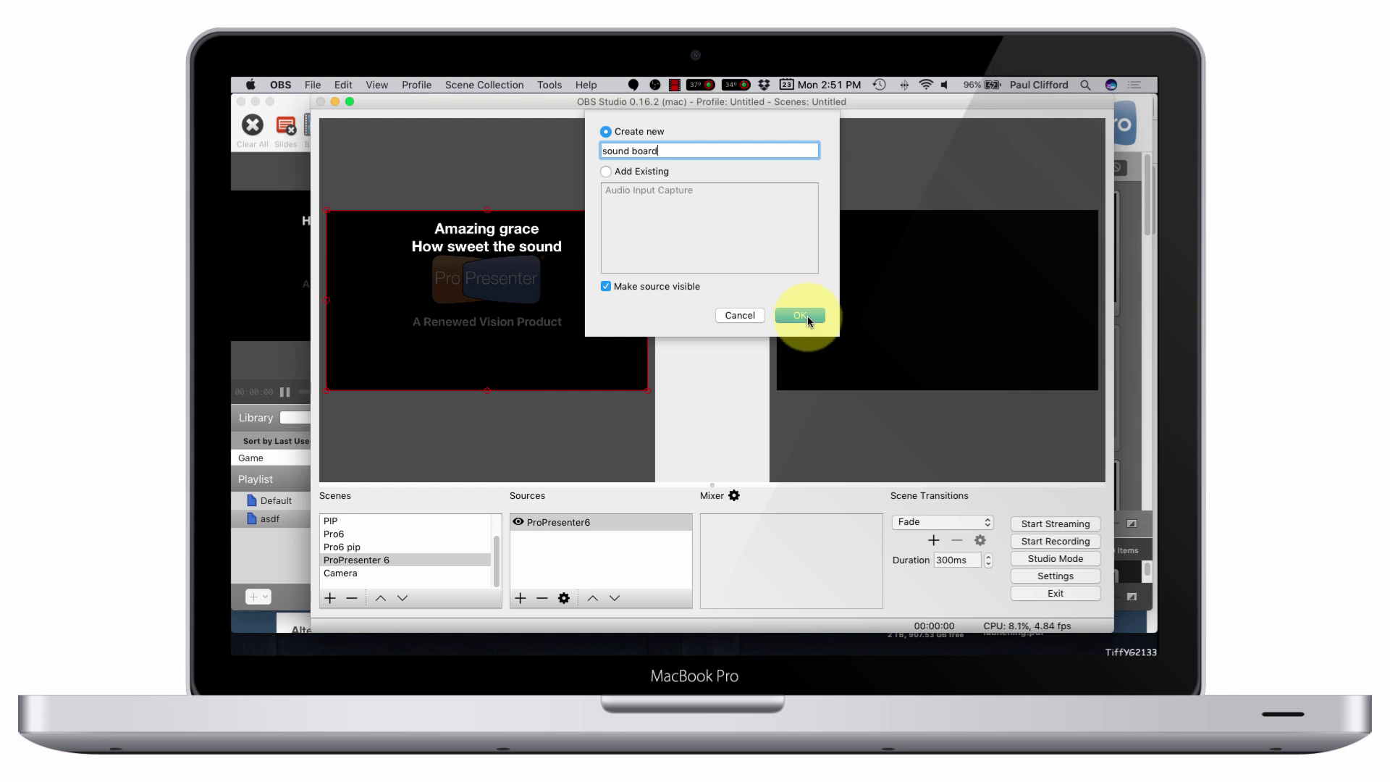
{"action": "left_click", "coordinate": [800, 316]}
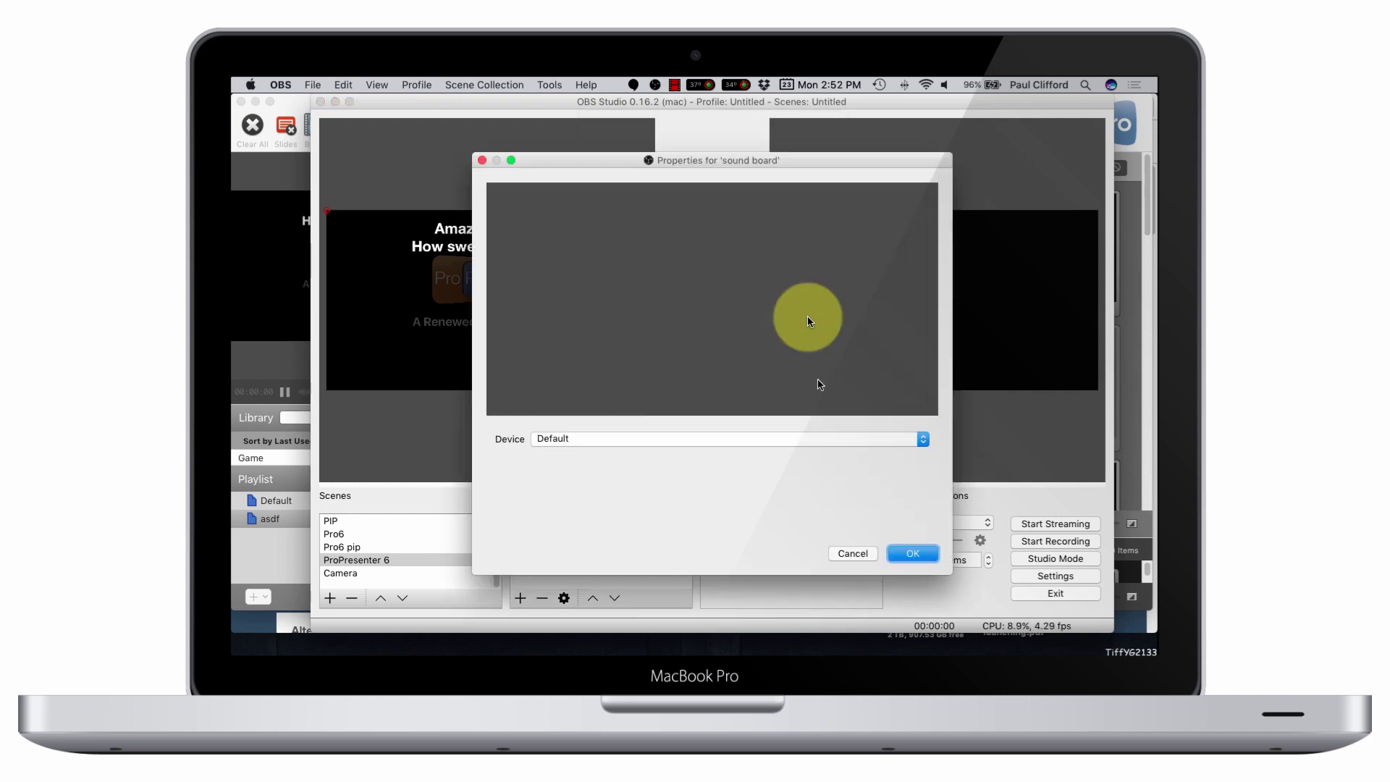
Set the sound board source's device to Built-in Input and accept its properties
{"action": "left_click", "coordinate": [922, 440]}
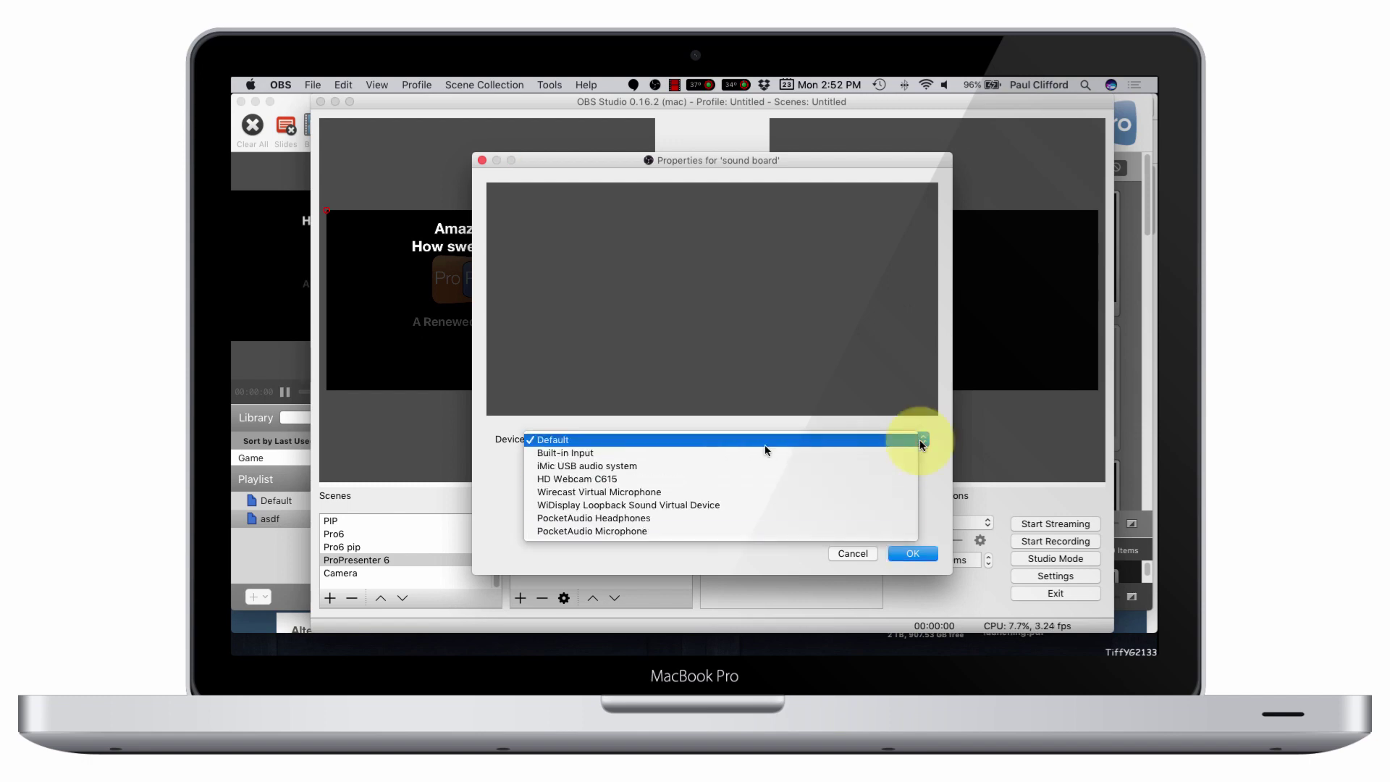
{"action": "left_click_drag", "start_coordinate": [776, 511], "coordinate": [760, 469]}
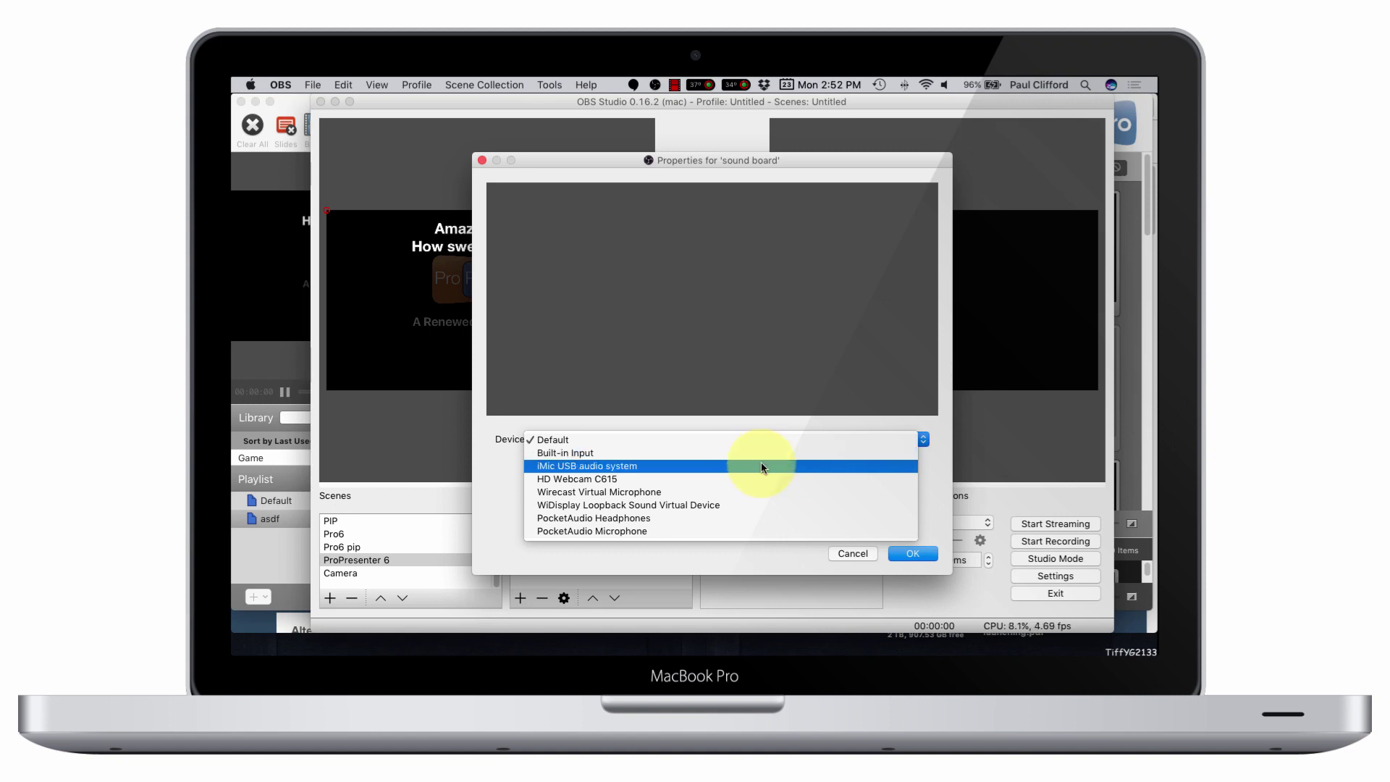
{"action": "left_click", "coordinate": [761, 465]}
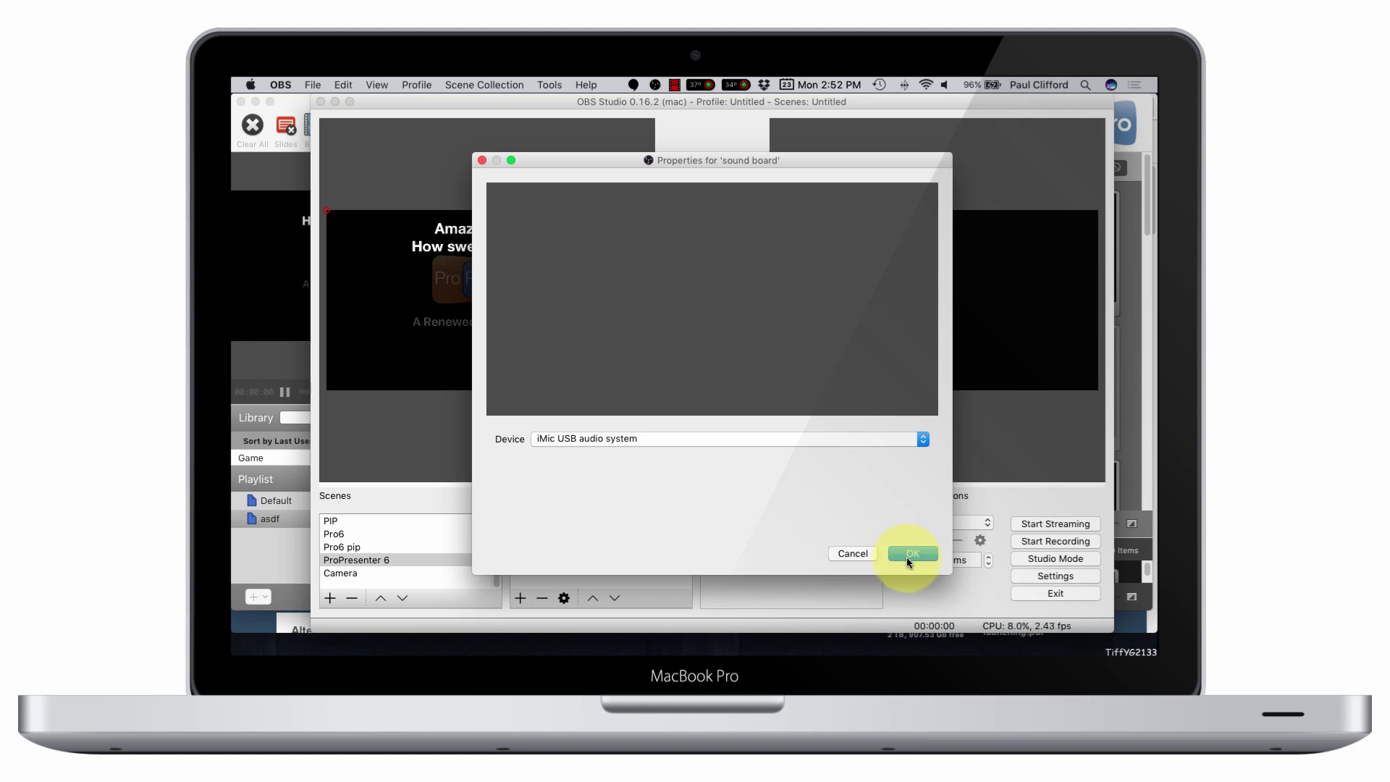
{"action": "left_click", "coordinate": [923, 439]}
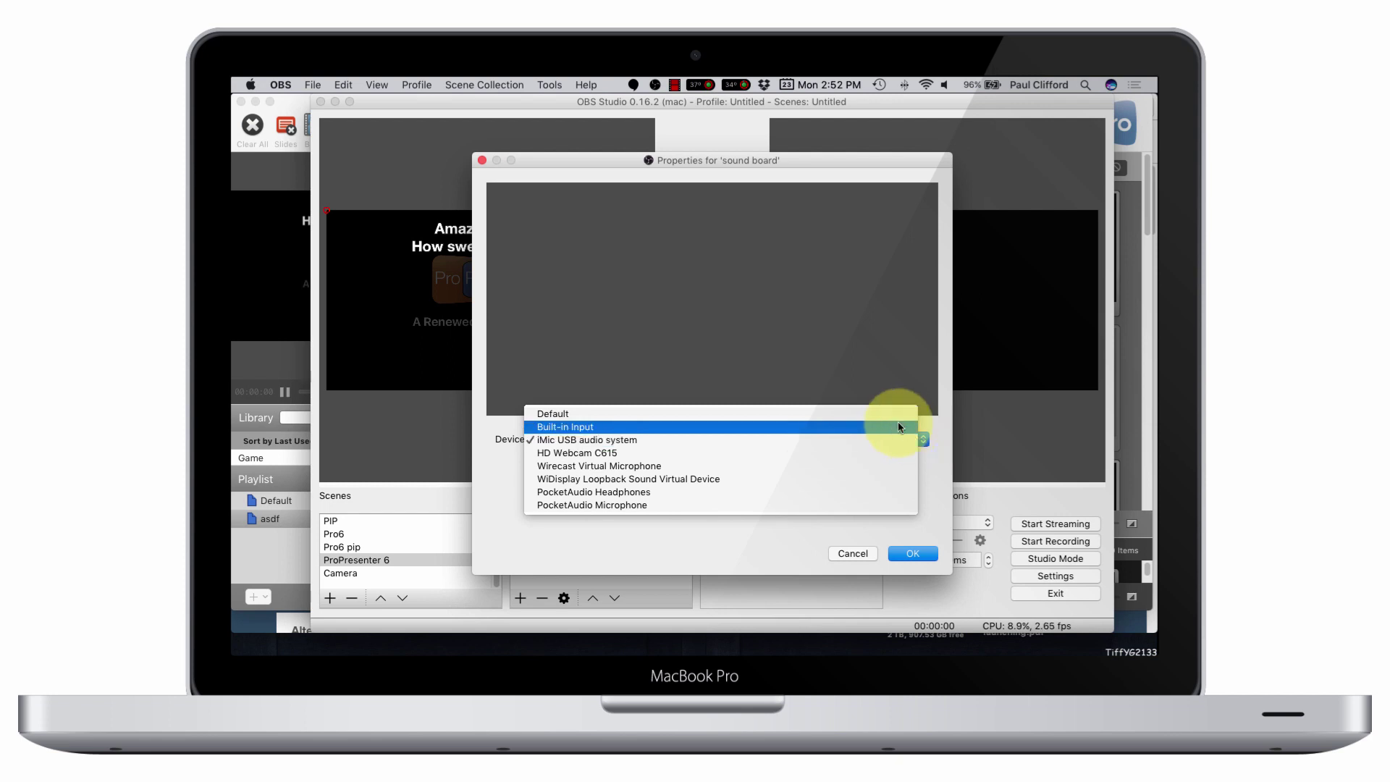
{"action": "left_click", "coordinate": [899, 427]}
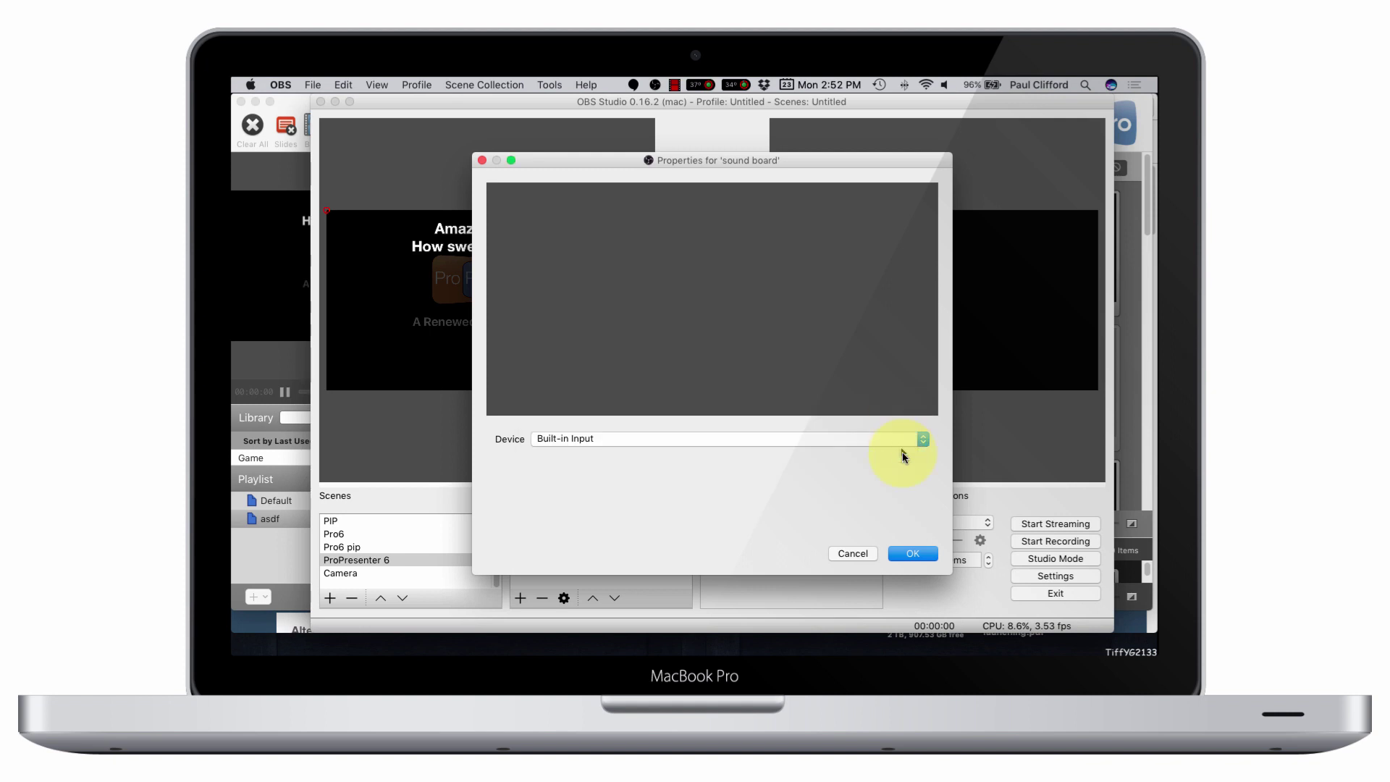
{"action": "left_click", "coordinate": [932, 554]}
{"action": "left_click", "coordinate": [913, 553]}
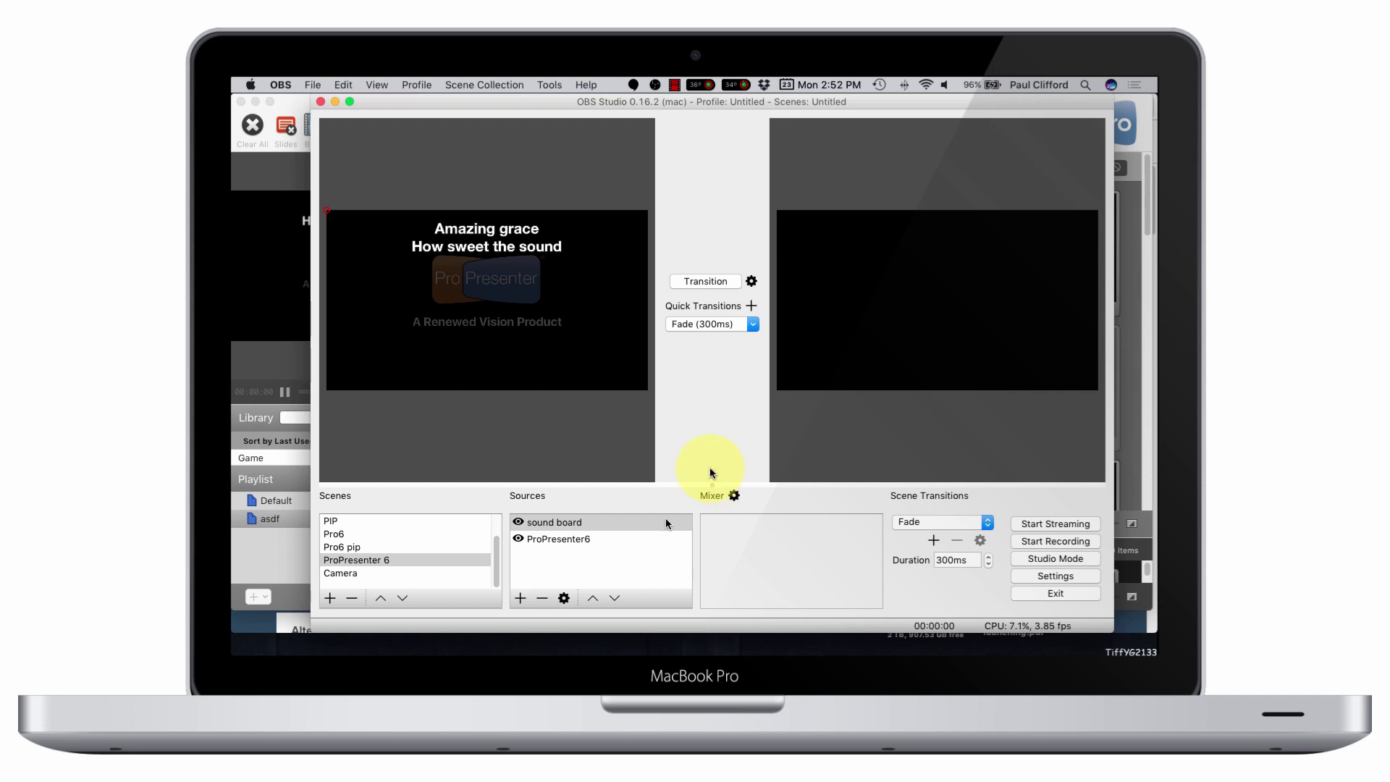
Add an Audio Output Capture source with its default name, cancelling out with no device chosen
{"action": "left_click", "coordinate": [585, 540]}
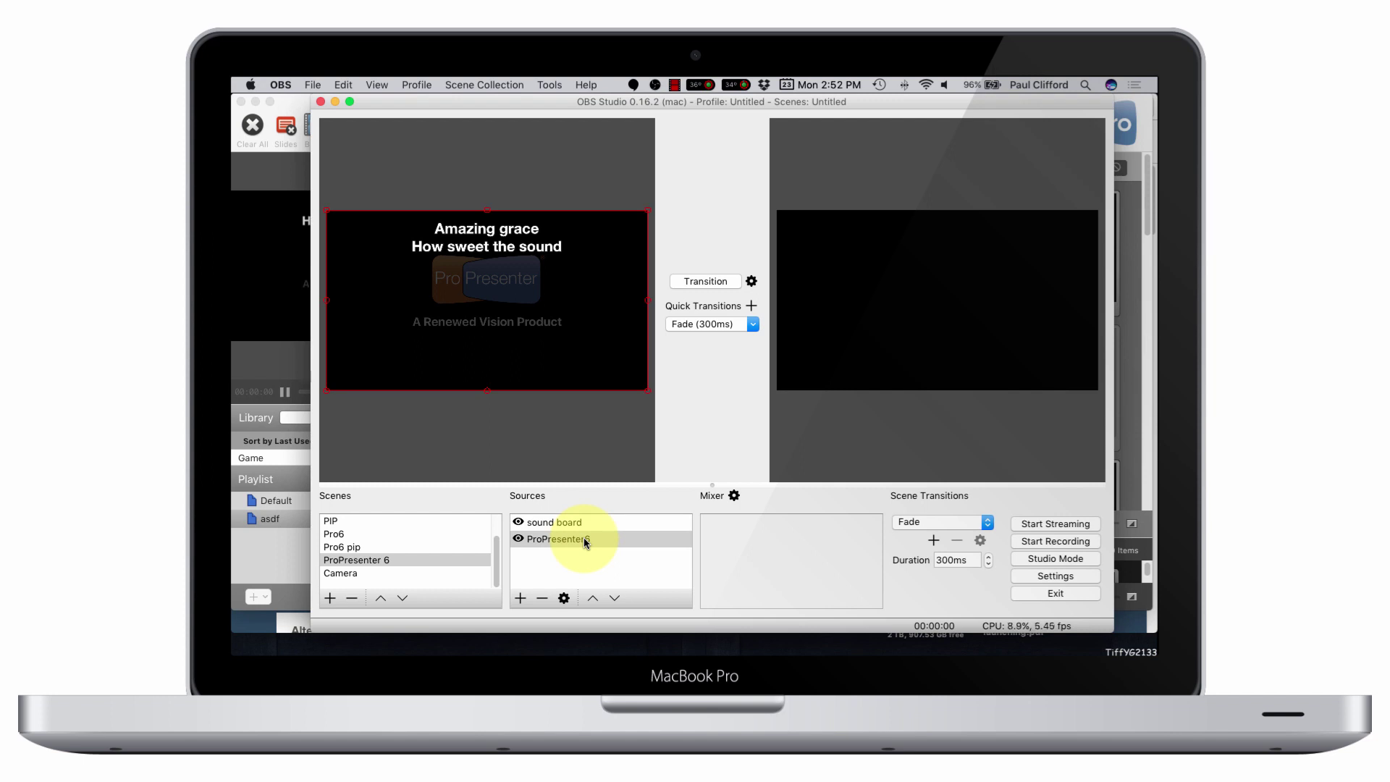
{"action": "left_click", "coordinate": [519, 598]}
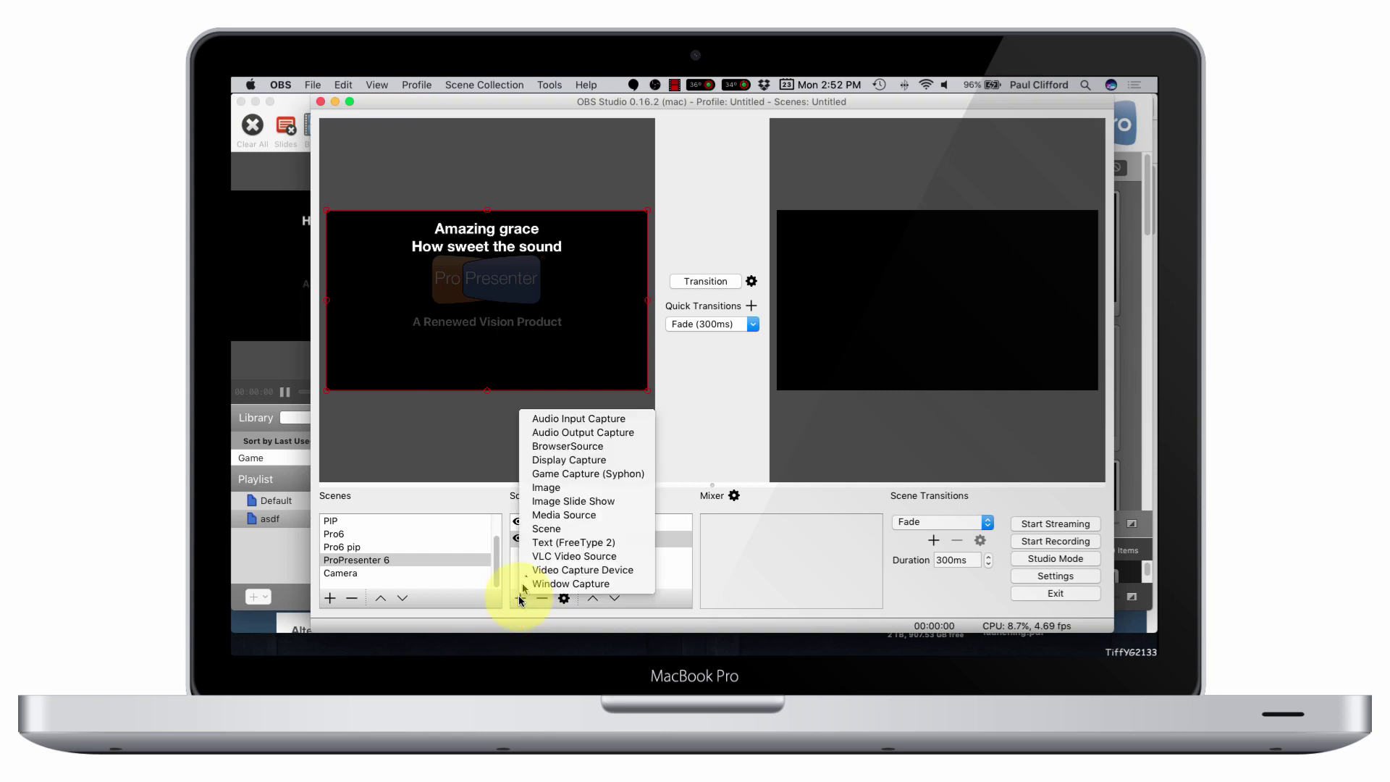
{"action": "left_click", "coordinate": [579, 435]}
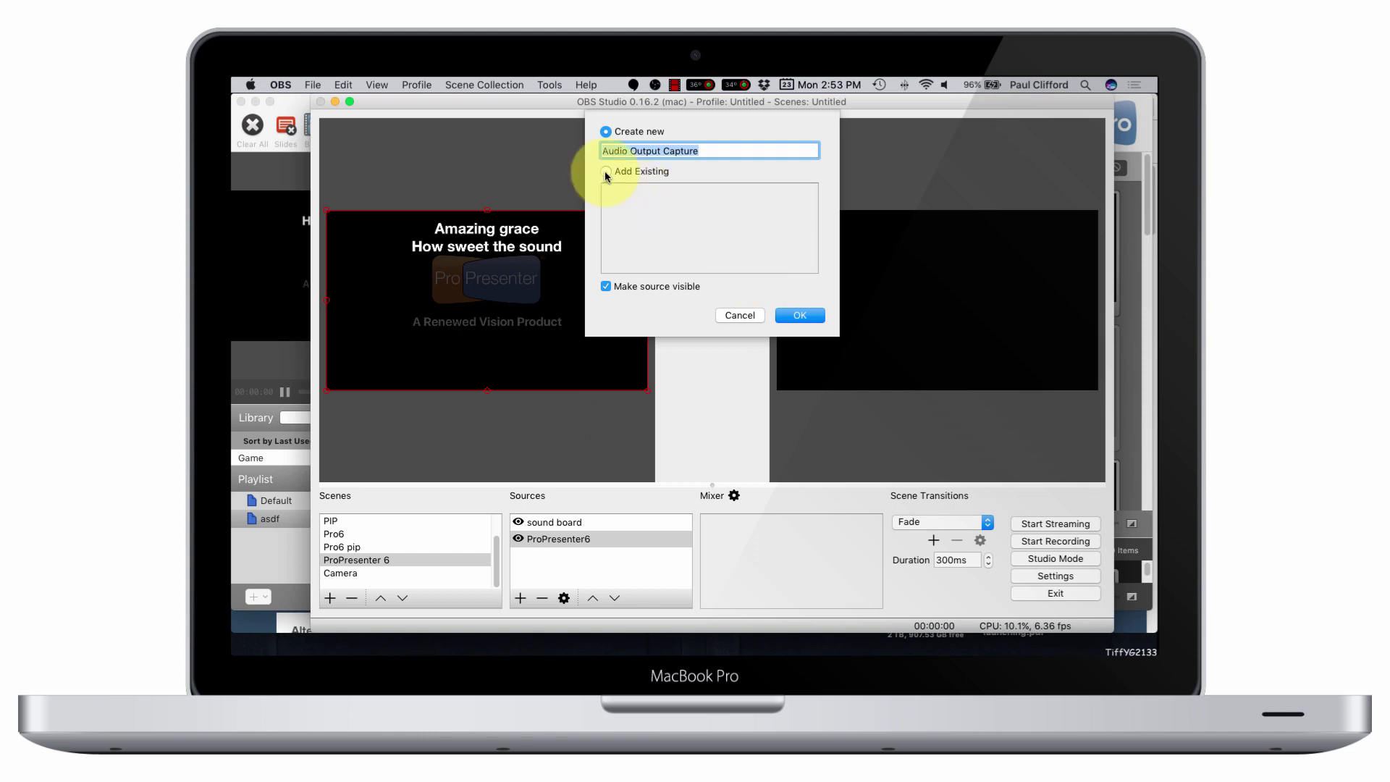
{"action": "left_click", "coordinate": [801, 316]}
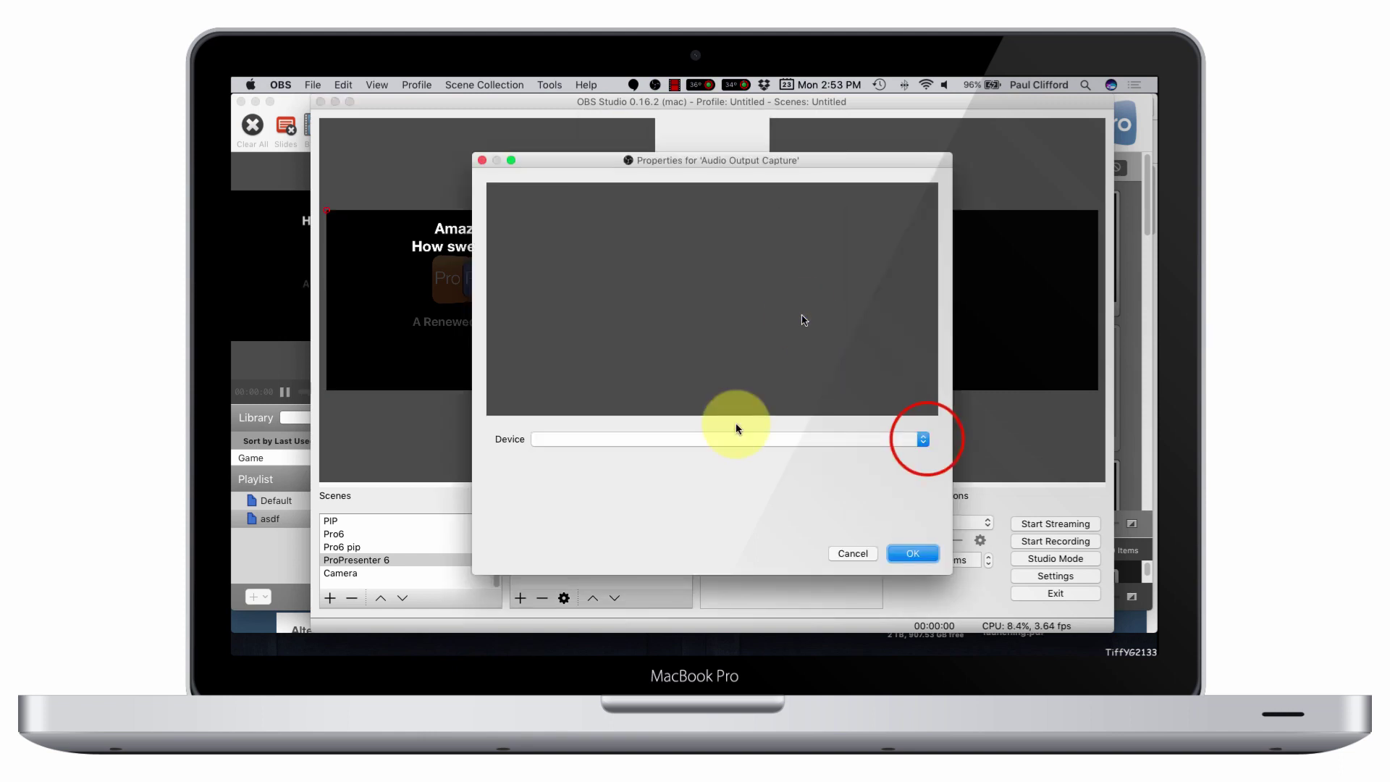
{"action": "left_click", "coordinate": [923, 440]}
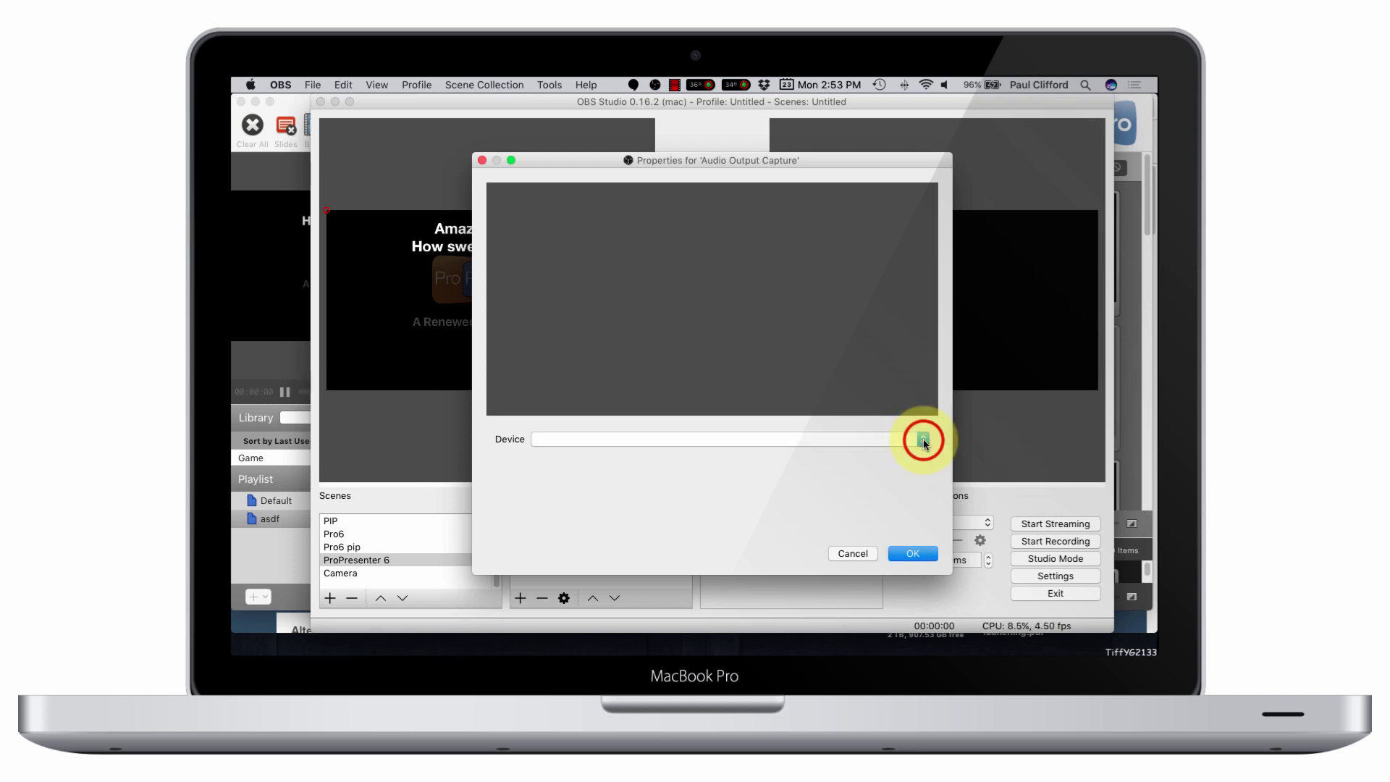
{"action": "left_click", "coordinate": [923, 441]}
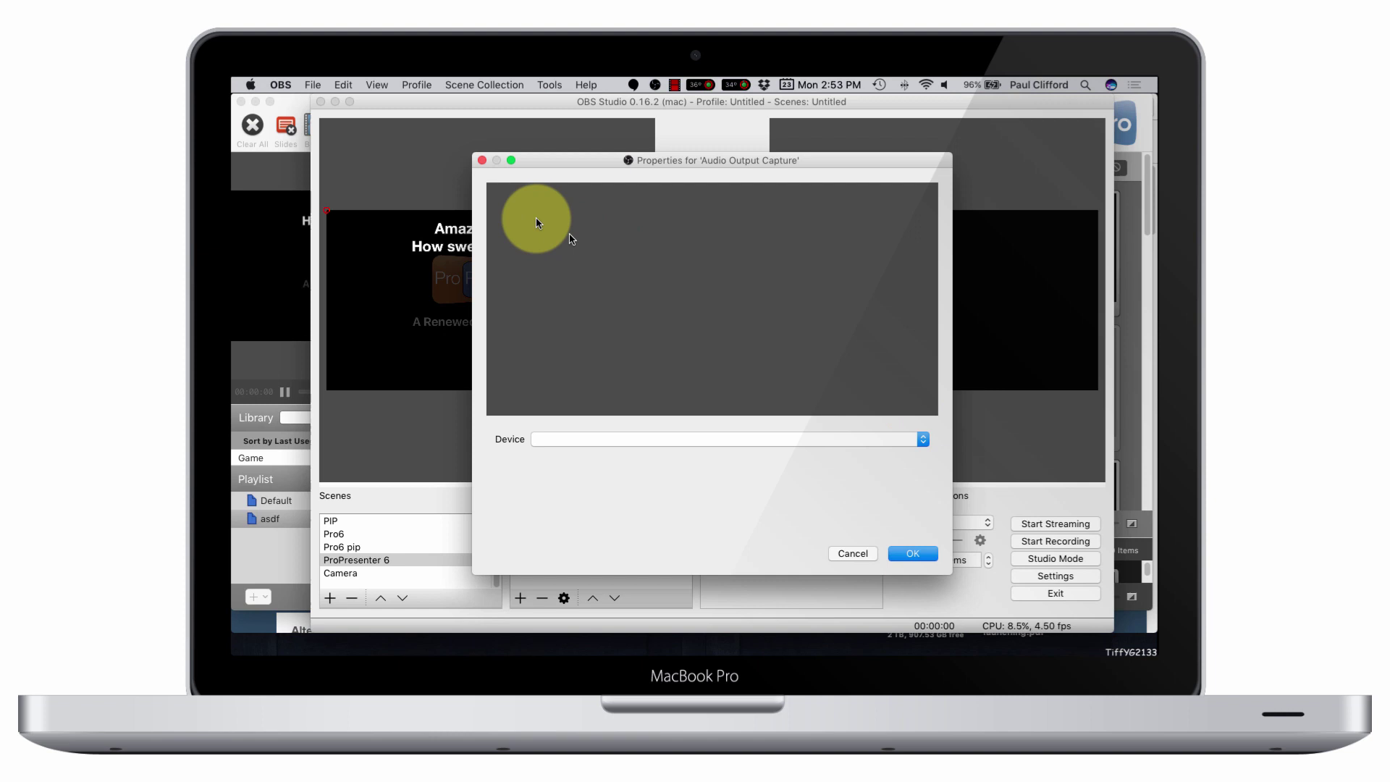
{"action": "left_click", "coordinate": [853, 553]}
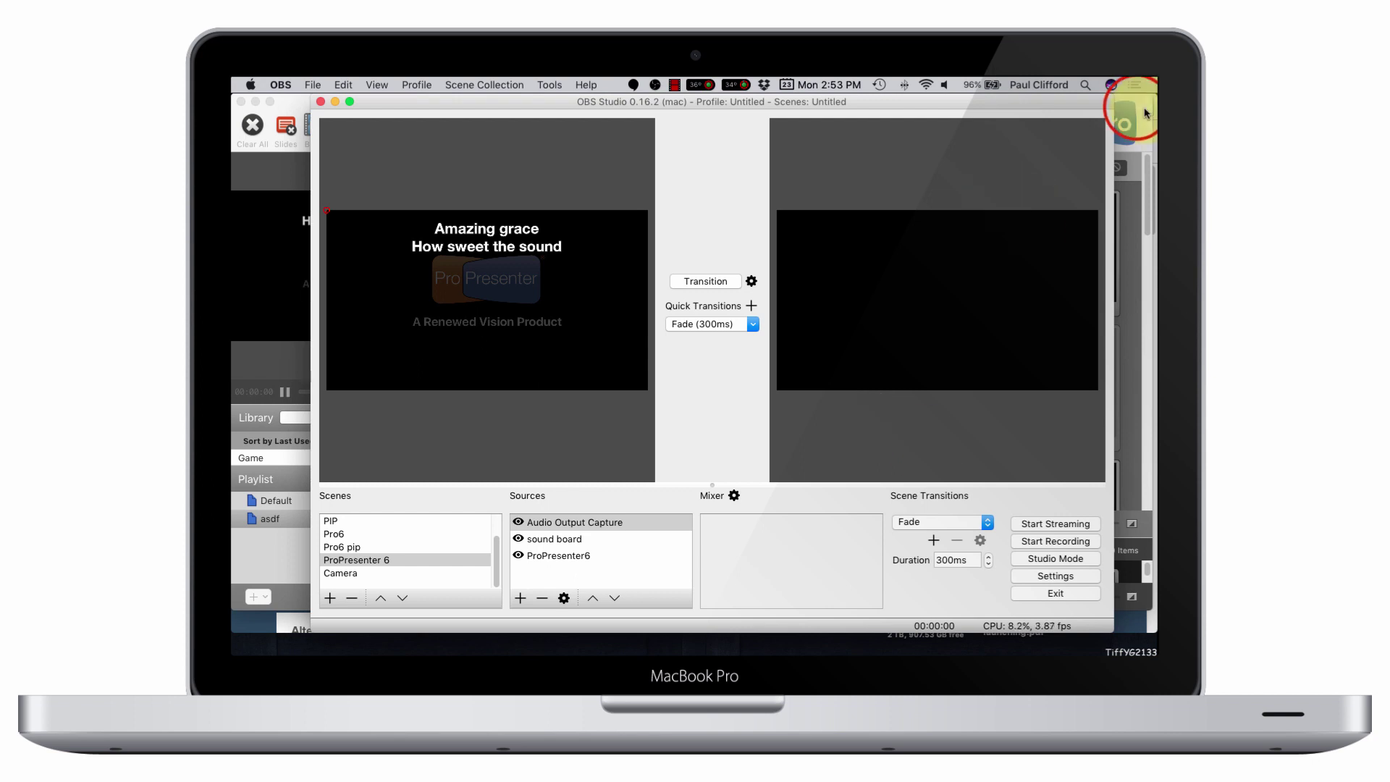
{"action": "left_click", "coordinate": [1127, 116]}
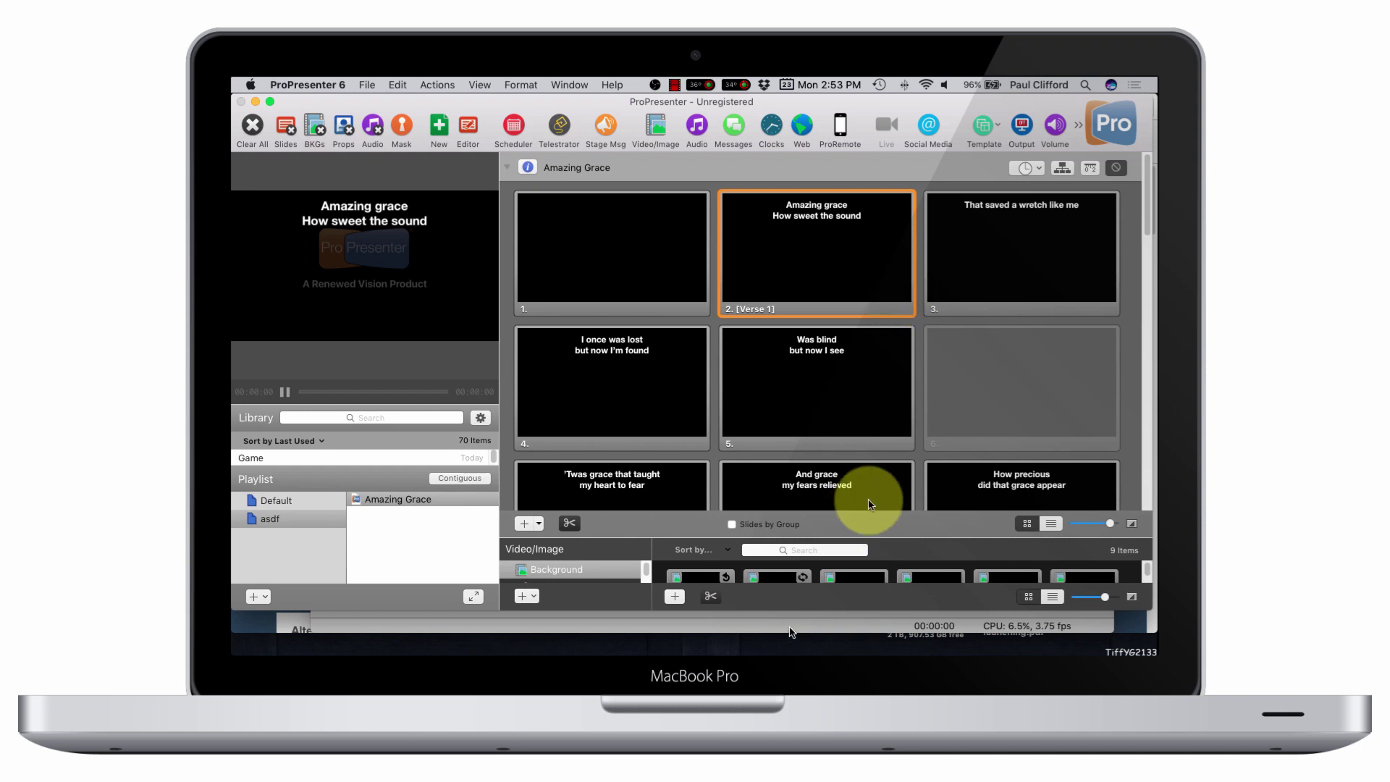
{"action": "left_click", "coordinate": [791, 627]}
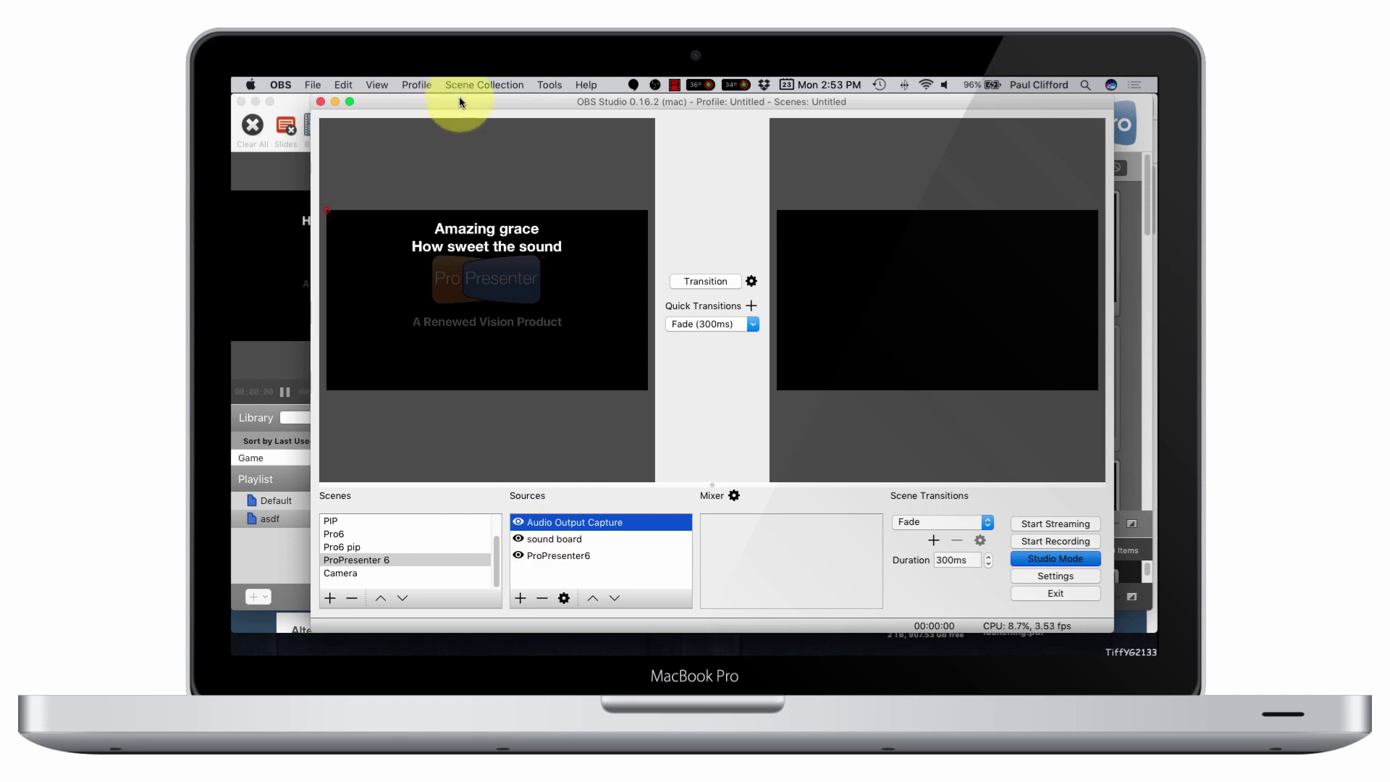
{"action": "key", "text": "super+Tab"}
{"action": "key", "text": "super+Tab"}
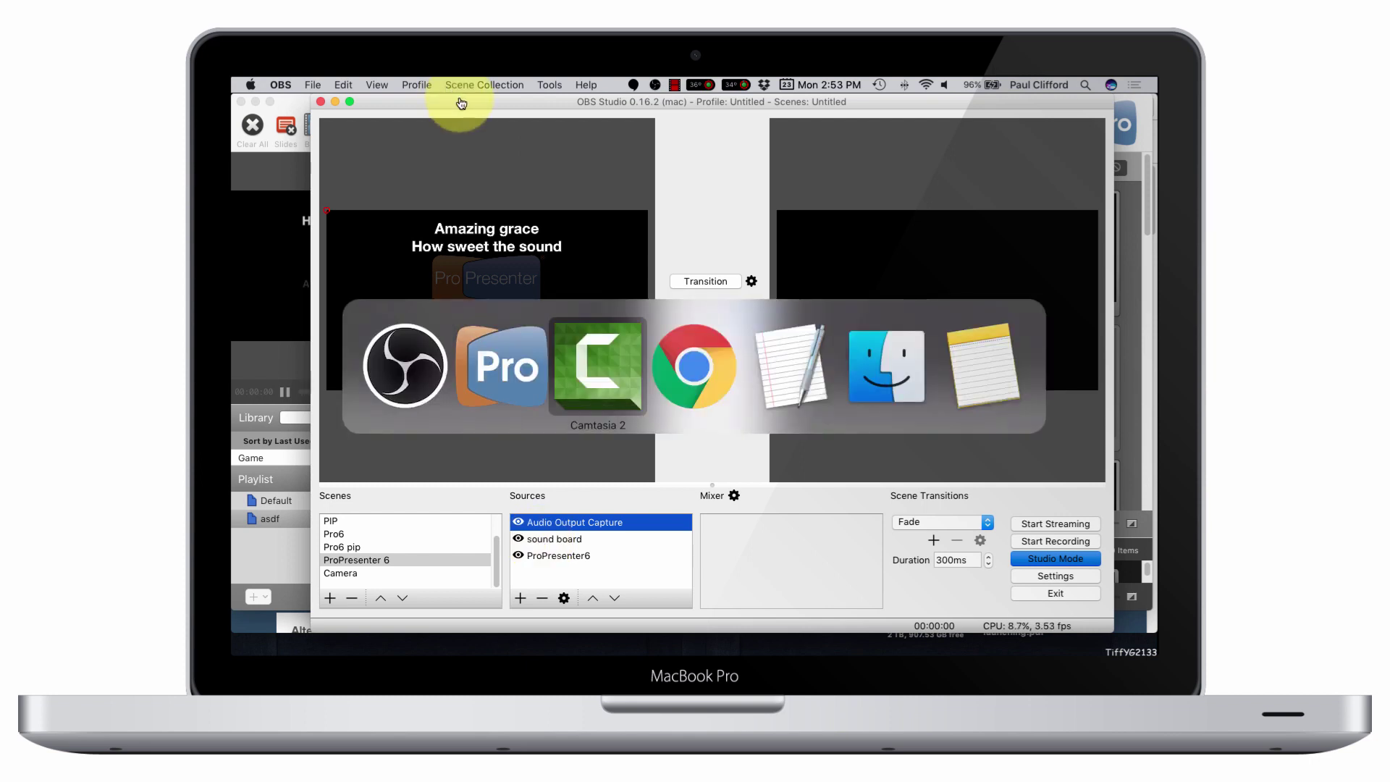
Skim Rogue Amoeba's Soundflower page in Chrome, then return to the AlternativeTo Soundflower tab
{"action": "key", "text": "super+Tab"}
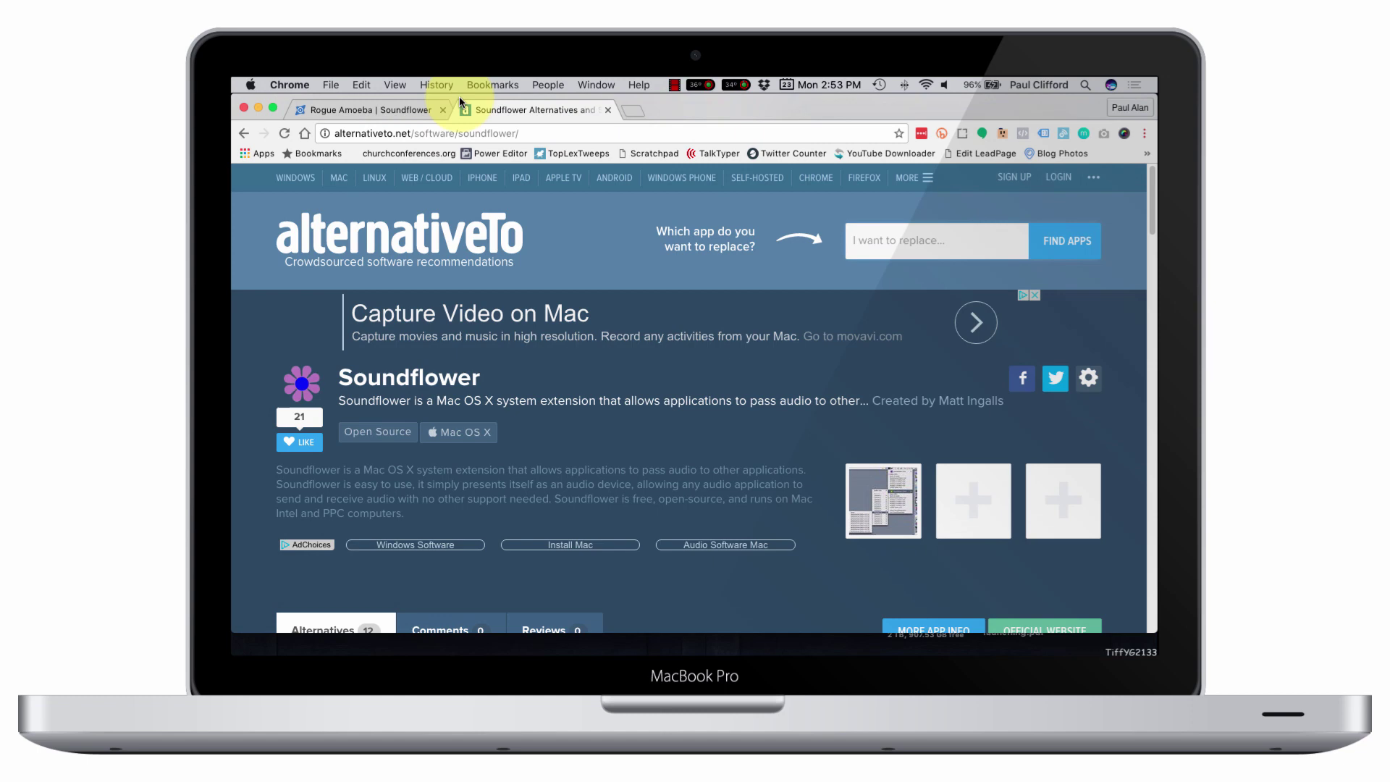
{"action": "left_click", "coordinate": [392, 116]}
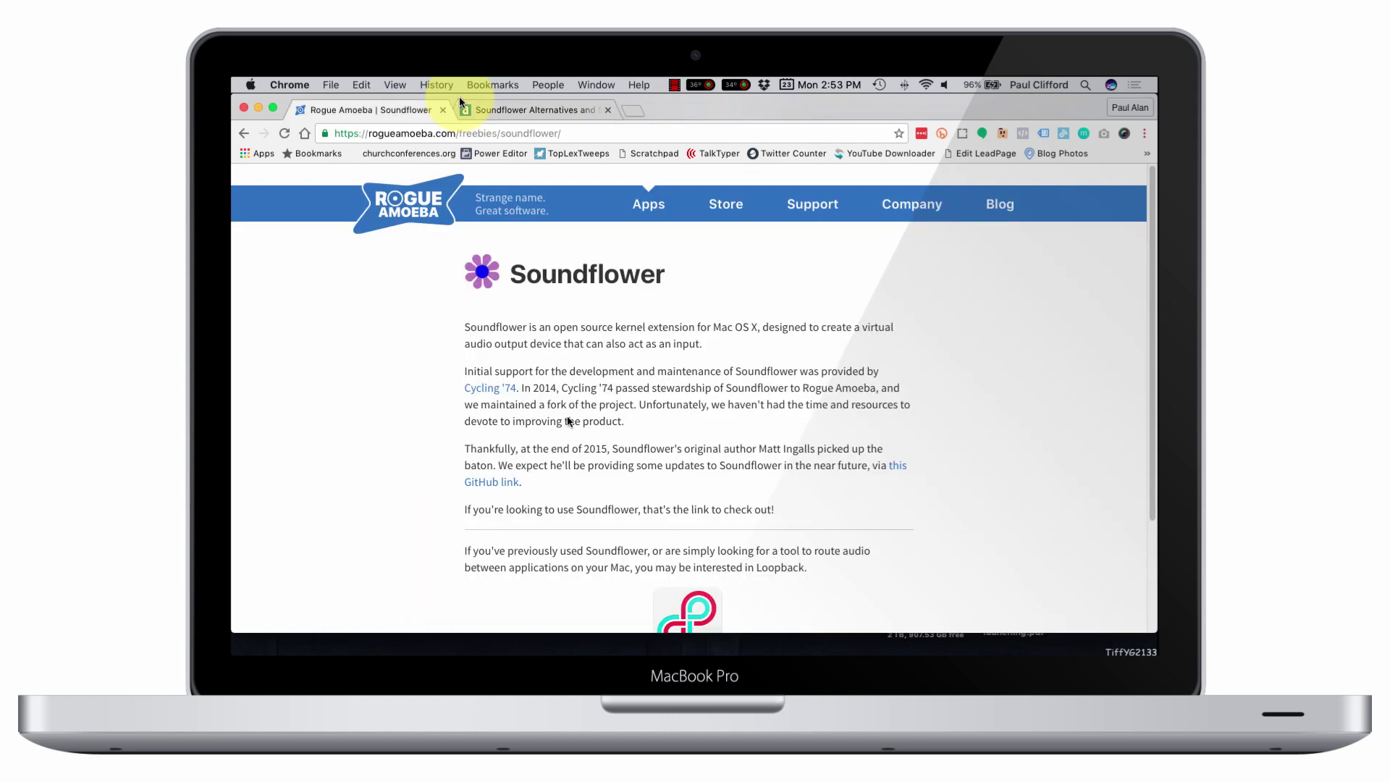
{"action": "scroll", "coordinate": [690, 499], "scroll_direction": "down", "scroll_amount": 4}
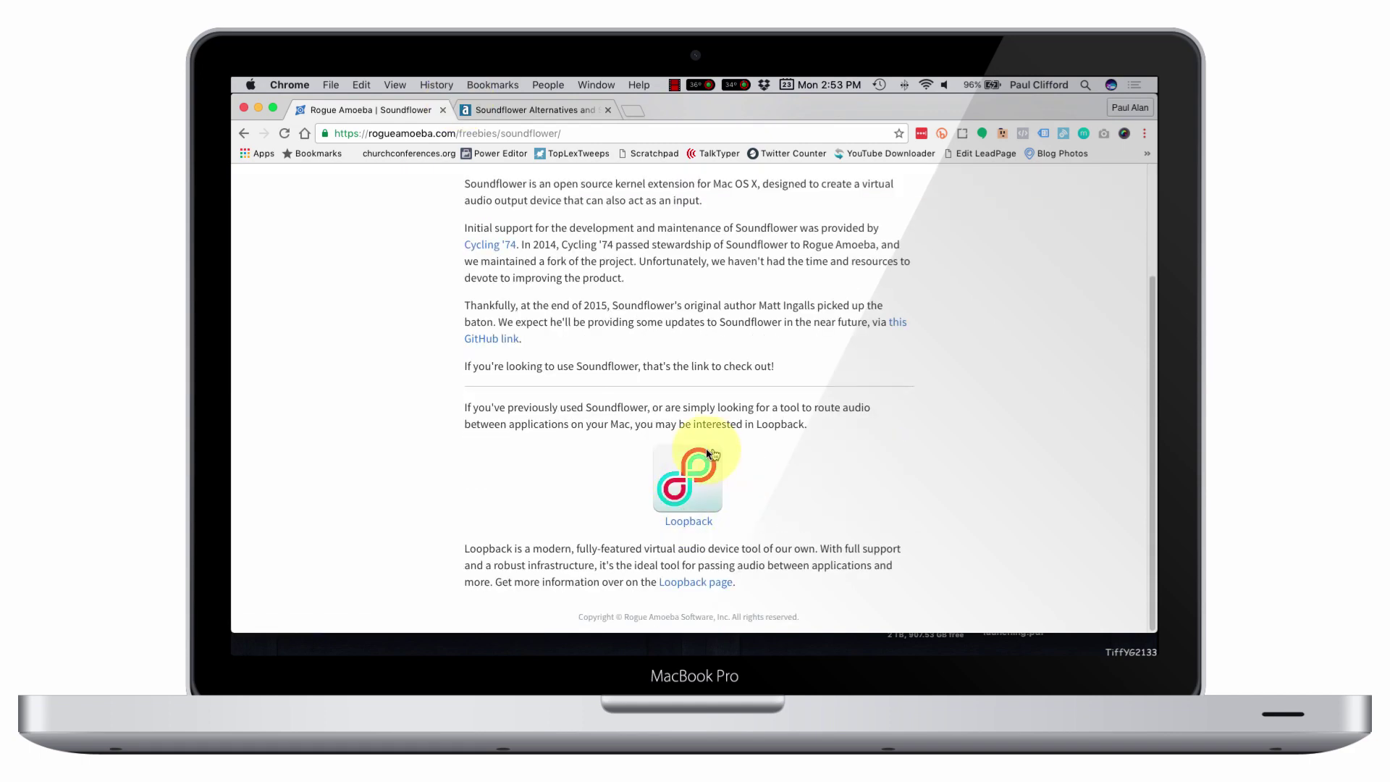
{"action": "scroll", "coordinate": [712, 318], "scroll_direction": "up", "scroll_amount": 4}
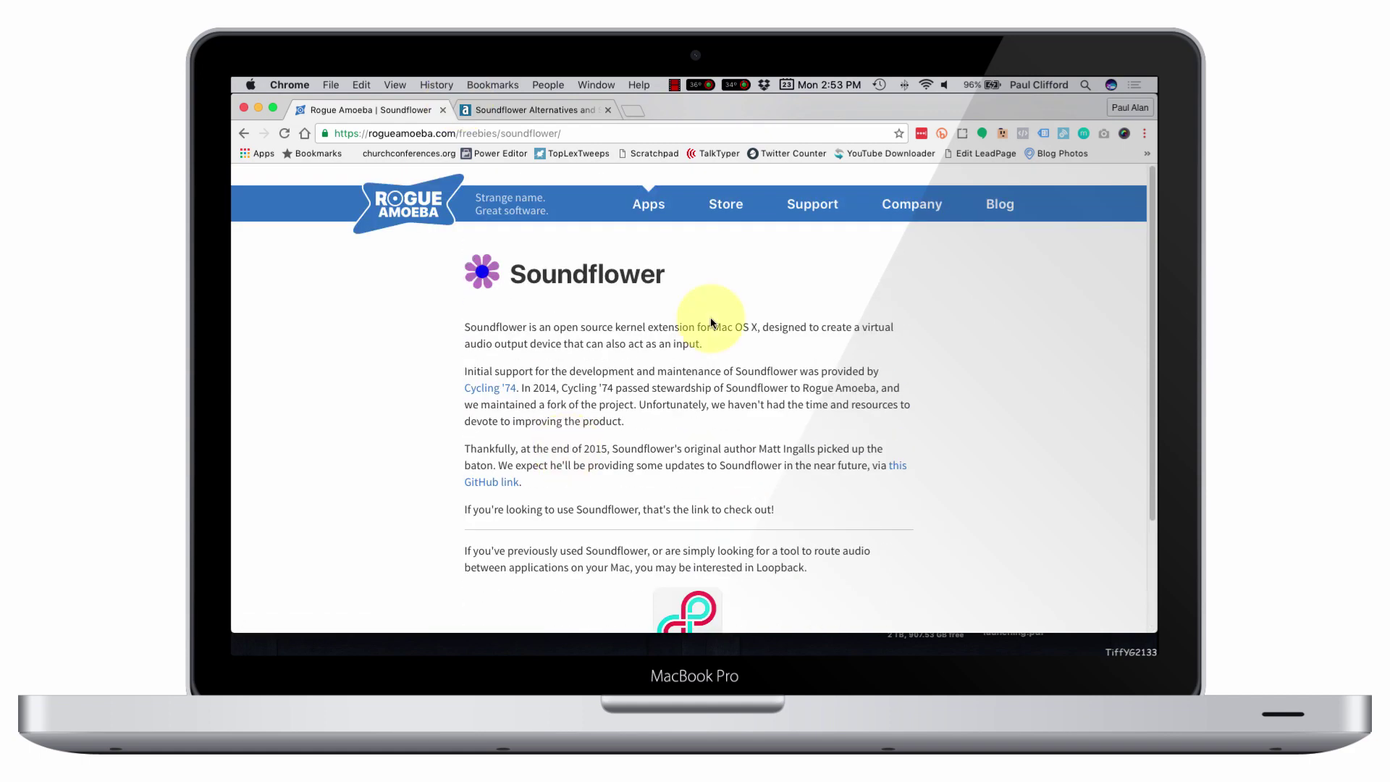
{"action": "left_click", "coordinate": [501, 110]}
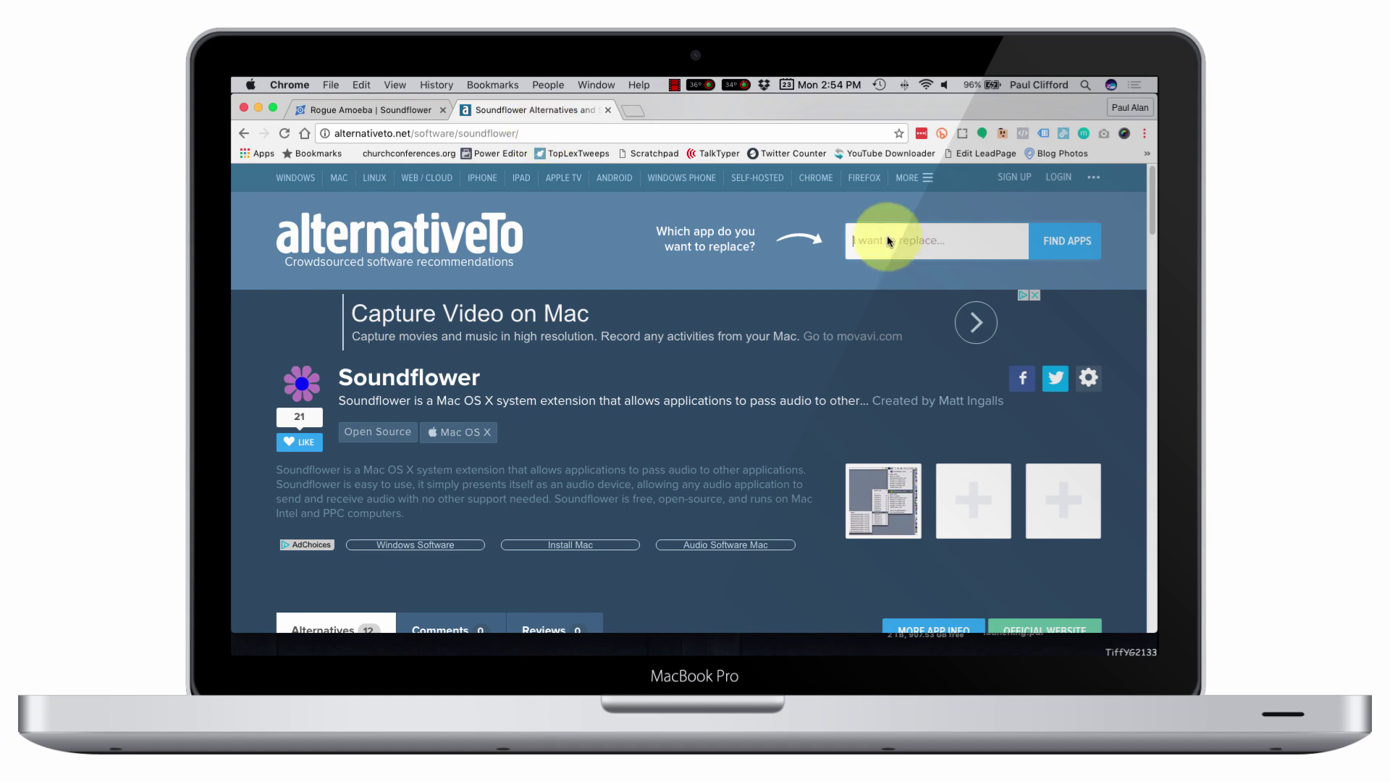
Scroll through AlternativeTo's 12 Soundflower alternatives, then go back to the Rogue Amoeba tab
{"action": "scroll", "coordinate": [815, 359], "scroll_direction": "down", "scroll_amount": 8}
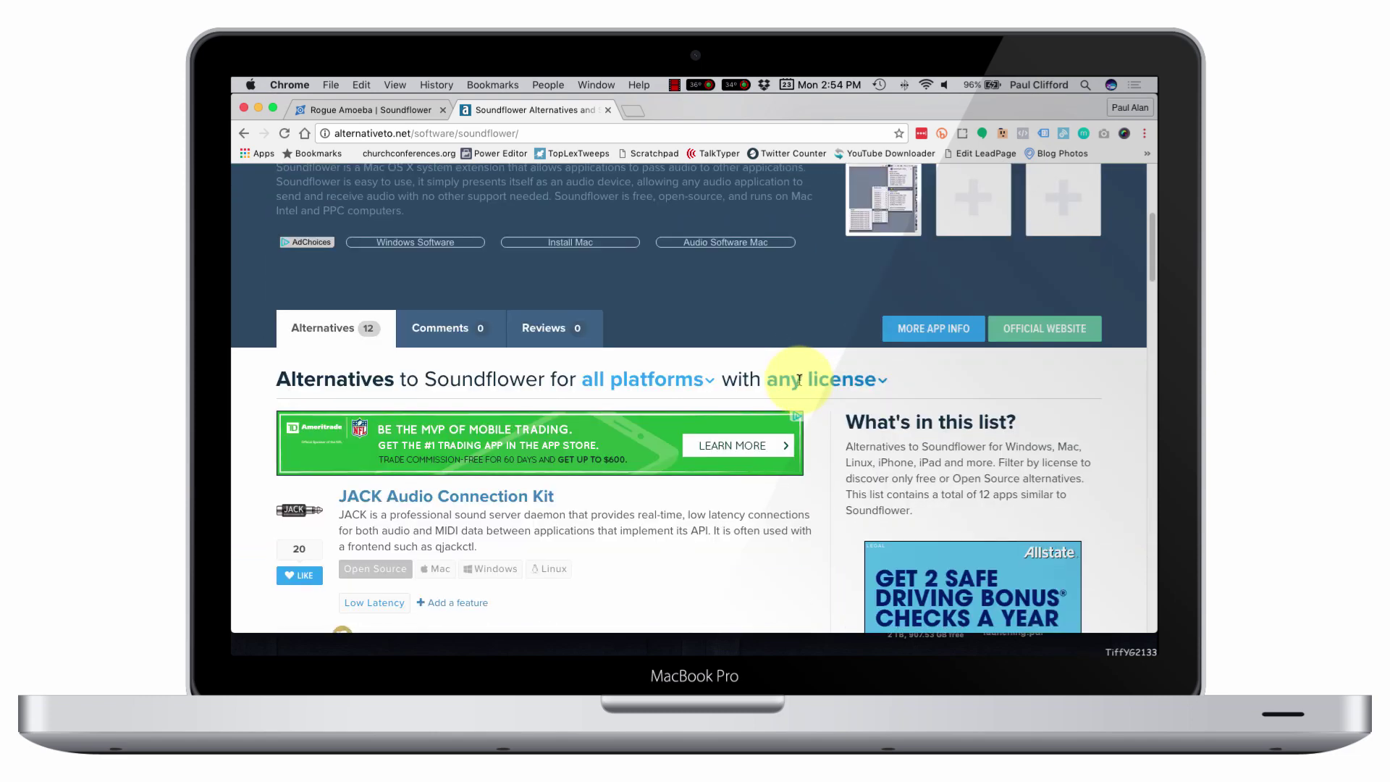
{"action": "scroll", "coordinate": [800, 382], "scroll_direction": "down", "scroll_amount": 2}
{"action": "scroll", "coordinate": [802, 386], "scroll_direction": "down", "scroll_amount": 2}
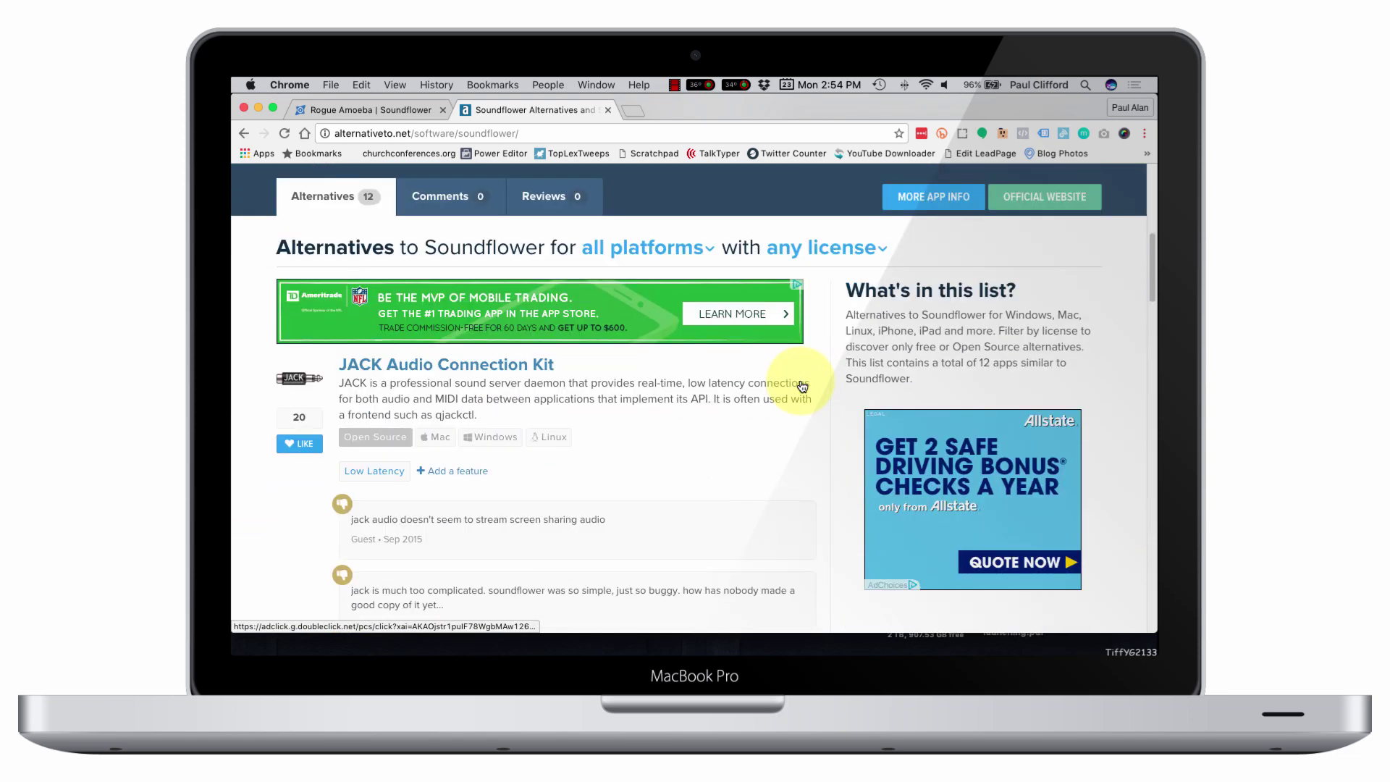
{"action": "scroll", "coordinate": [802, 386], "scroll_direction": "down", "scroll_amount": 1}
{"action": "scroll", "coordinate": [801, 384], "scroll_direction": "down", "scroll_amount": 2}
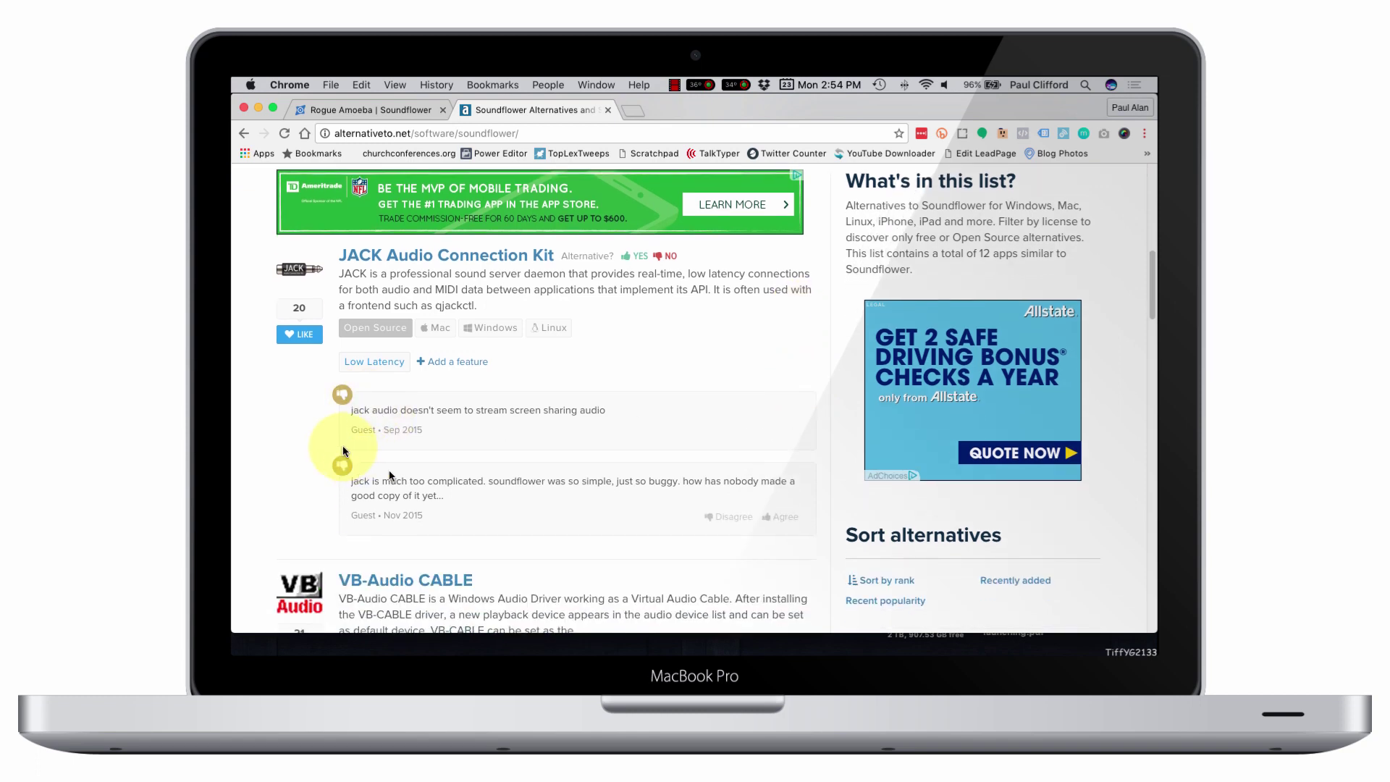
{"action": "scroll", "coordinate": [388, 475], "scroll_direction": "down", "scroll_amount": 6}
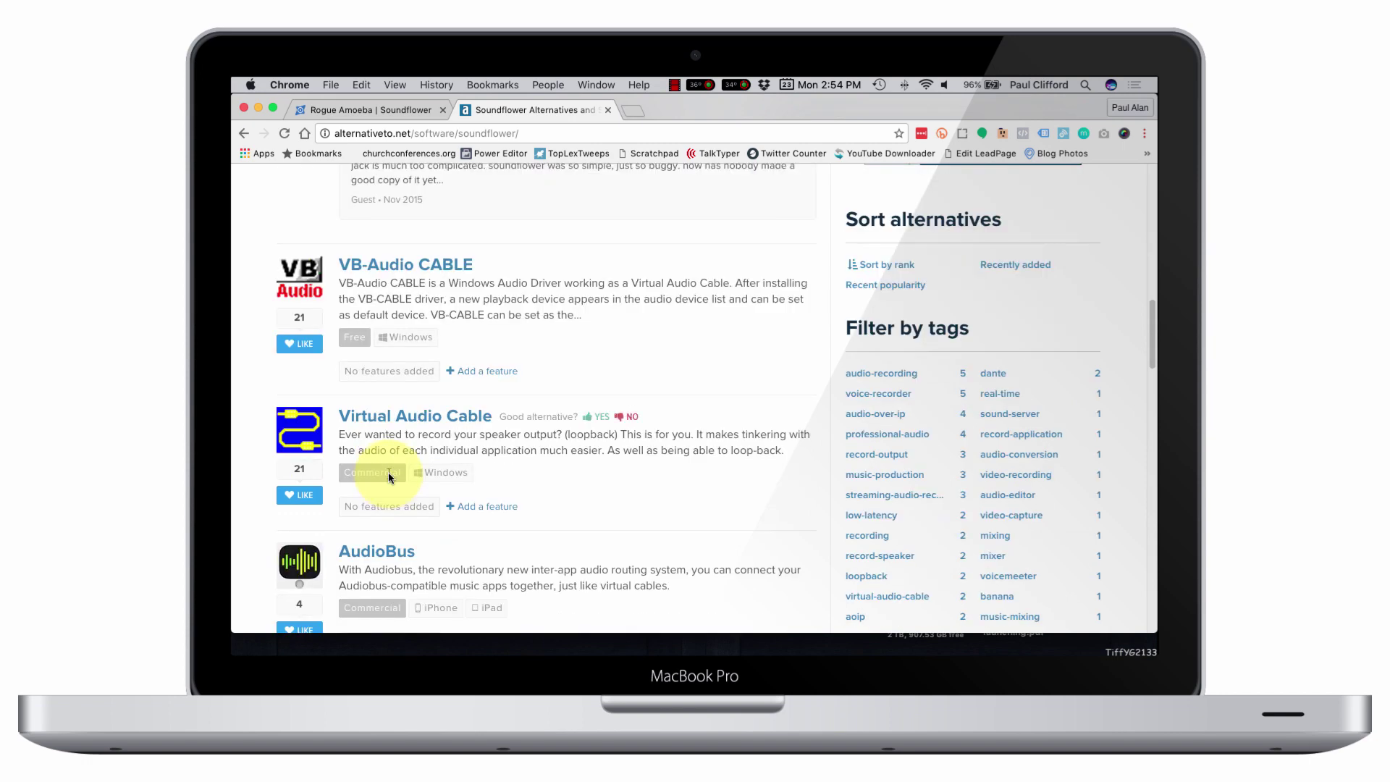
{"action": "scroll", "coordinate": [499, 319], "scroll_direction": "down", "scroll_amount": 2}
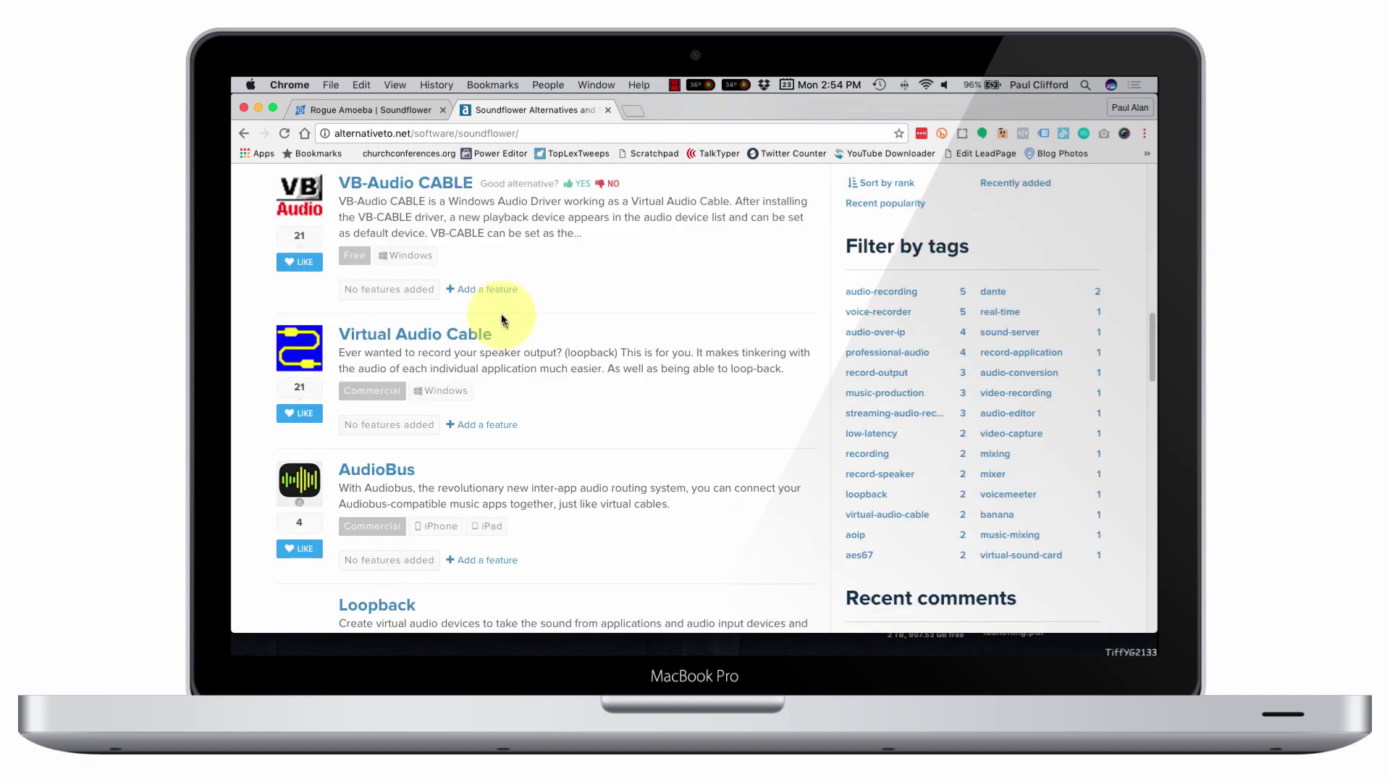
{"action": "scroll", "coordinate": [502, 318], "scroll_direction": "down", "scroll_amount": 4}
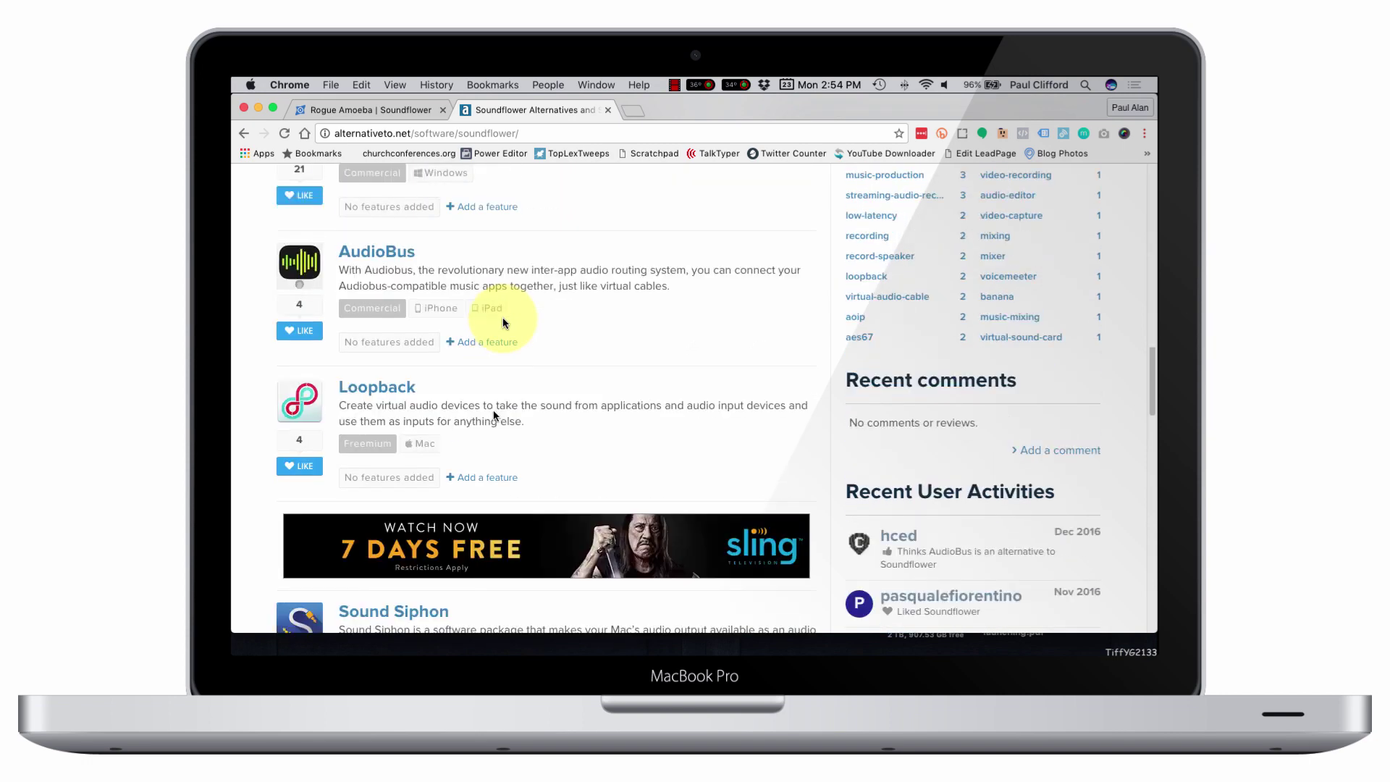
{"action": "scroll", "coordinate": [497, 407], "scroll_direction": "down", "scroll_amount": 2}
{"action": "scroll", "coordinate": [496, 398], "scroll_direction": "down", "scroll_amount": 5}
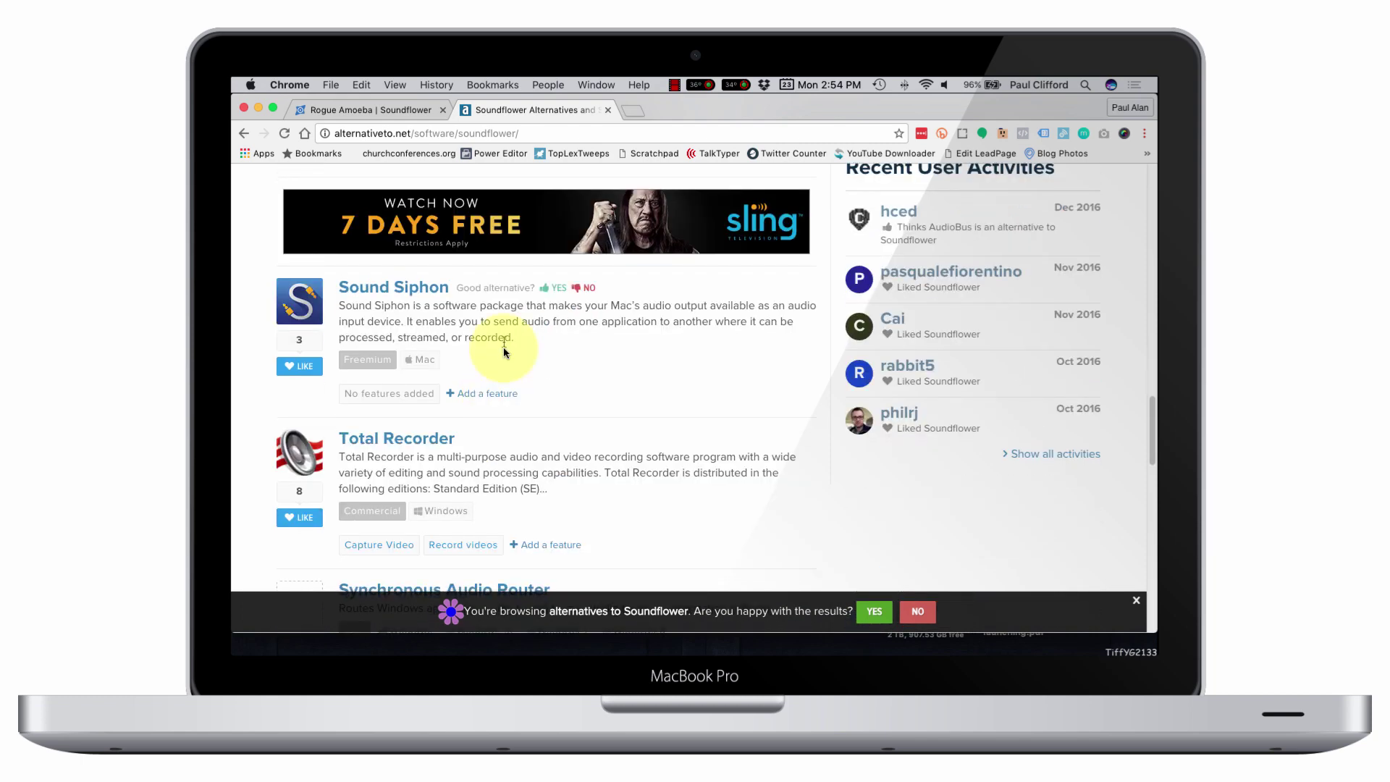
{"action": "scroll", "coordinate": [503, 346], "scroll_direction": "down", "scroll_amount": 1}
{"action": "scroll", "coordinate": [505, 350], "scroll_direction": "down", "scroll_amount": 2}
{"action": "scroll", "coordinate": [504, 345], "scroll_direction": "down", "scroll_amount": 5}
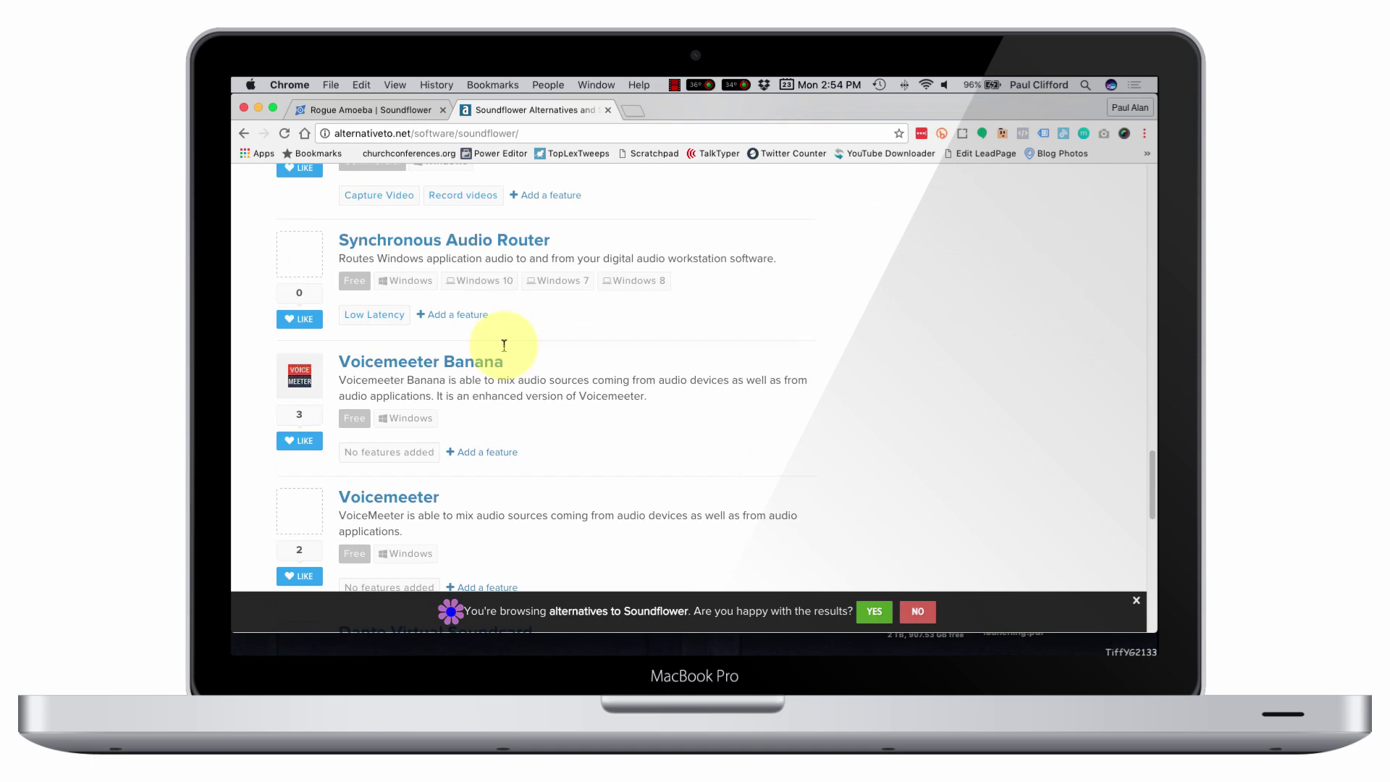
{"action": "scroll", "coordinate": [503, 345], "scroll_direction": "down", "scroll_amount": 6}
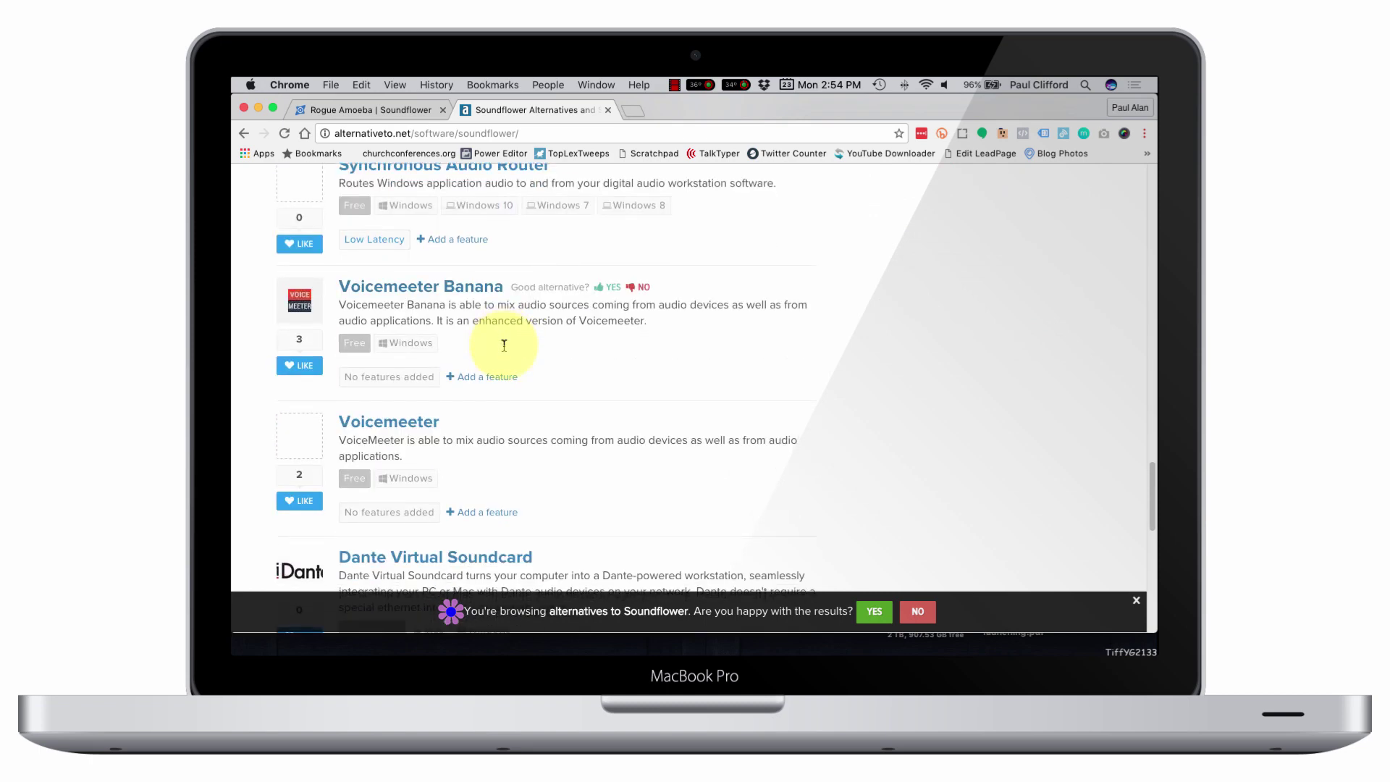
{"action": "scroll", "coordinate": [504, 346], "scroll_direction": "down", "scroll_amount": 6}
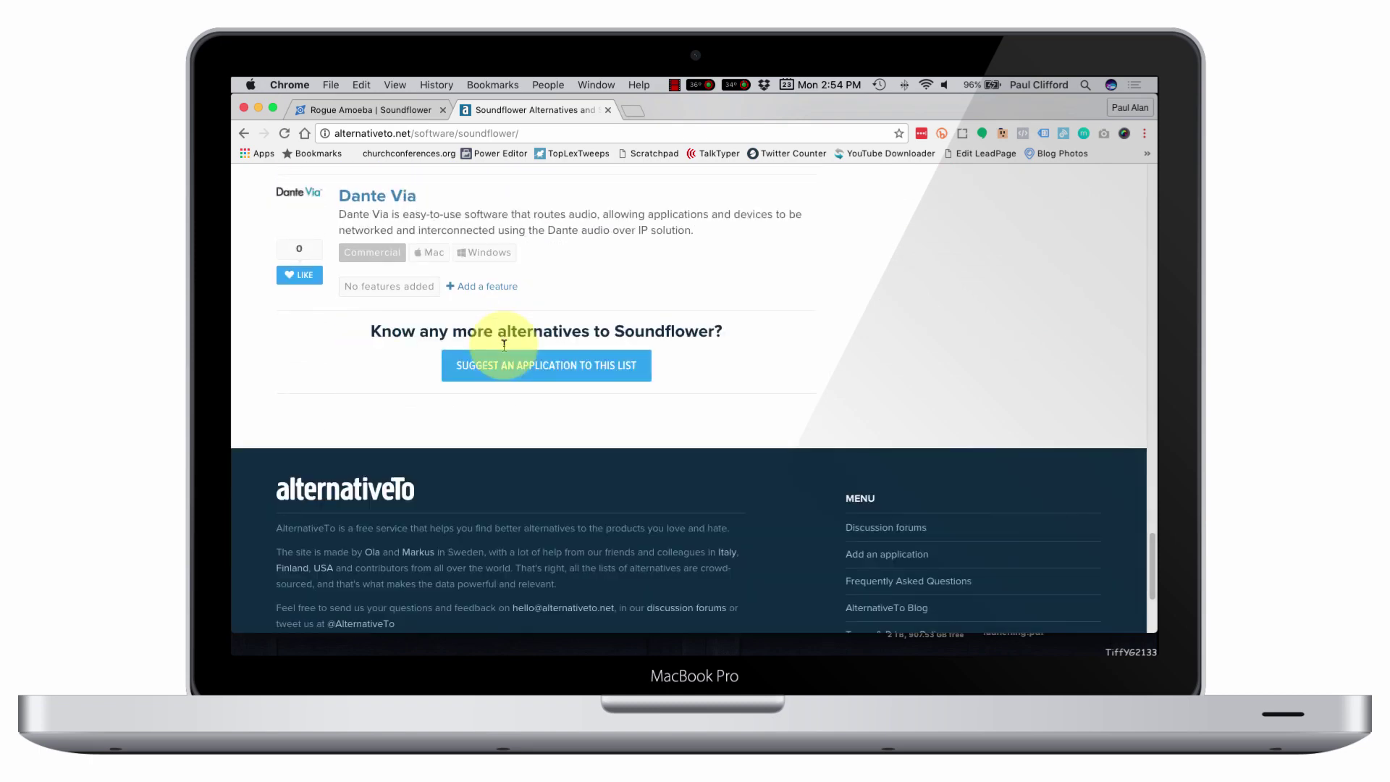
{"action": "scroll", "coordinate": [503, 345], "scroll_direction": "up", "scroll_amount": 1}
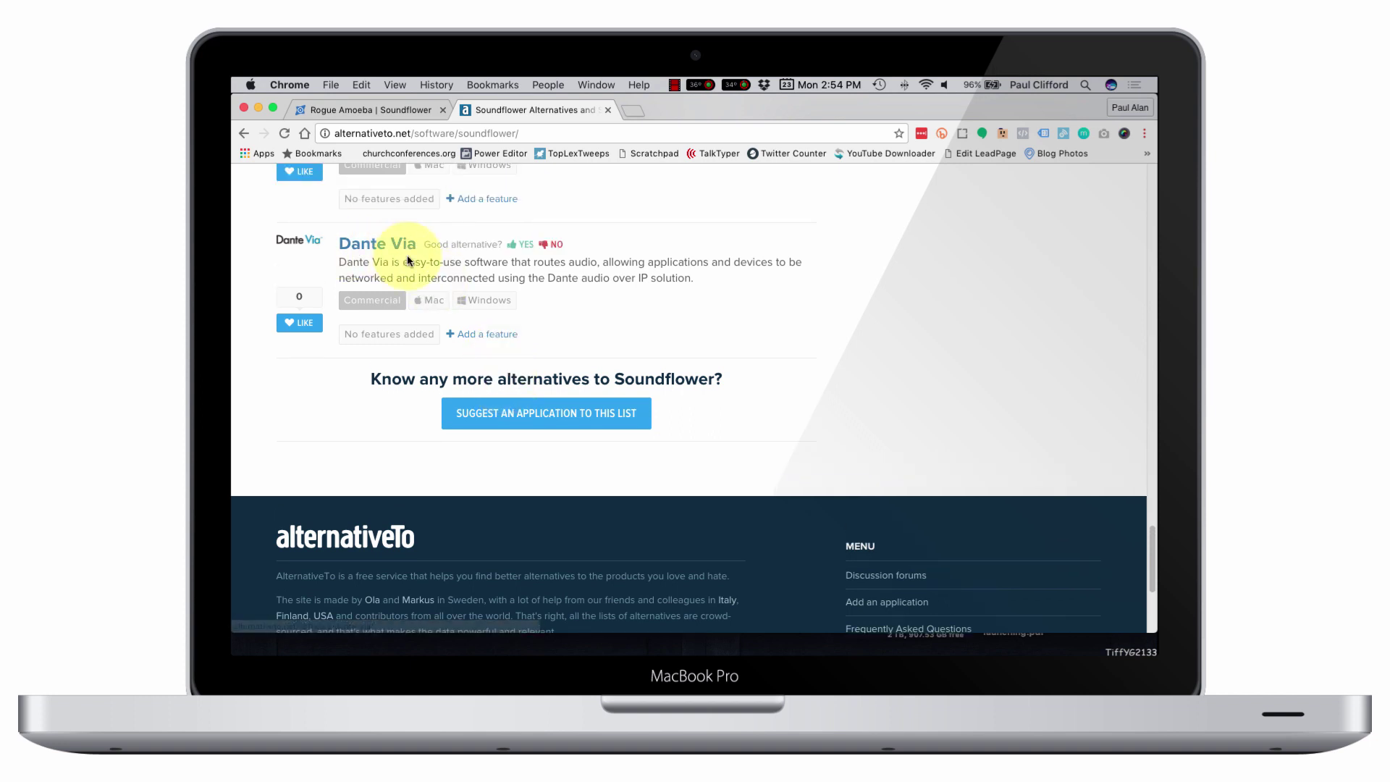
{"action": "scroll", "coordinate": [406, 255], "scroll_direction": "up", "scroll_amount": 1}
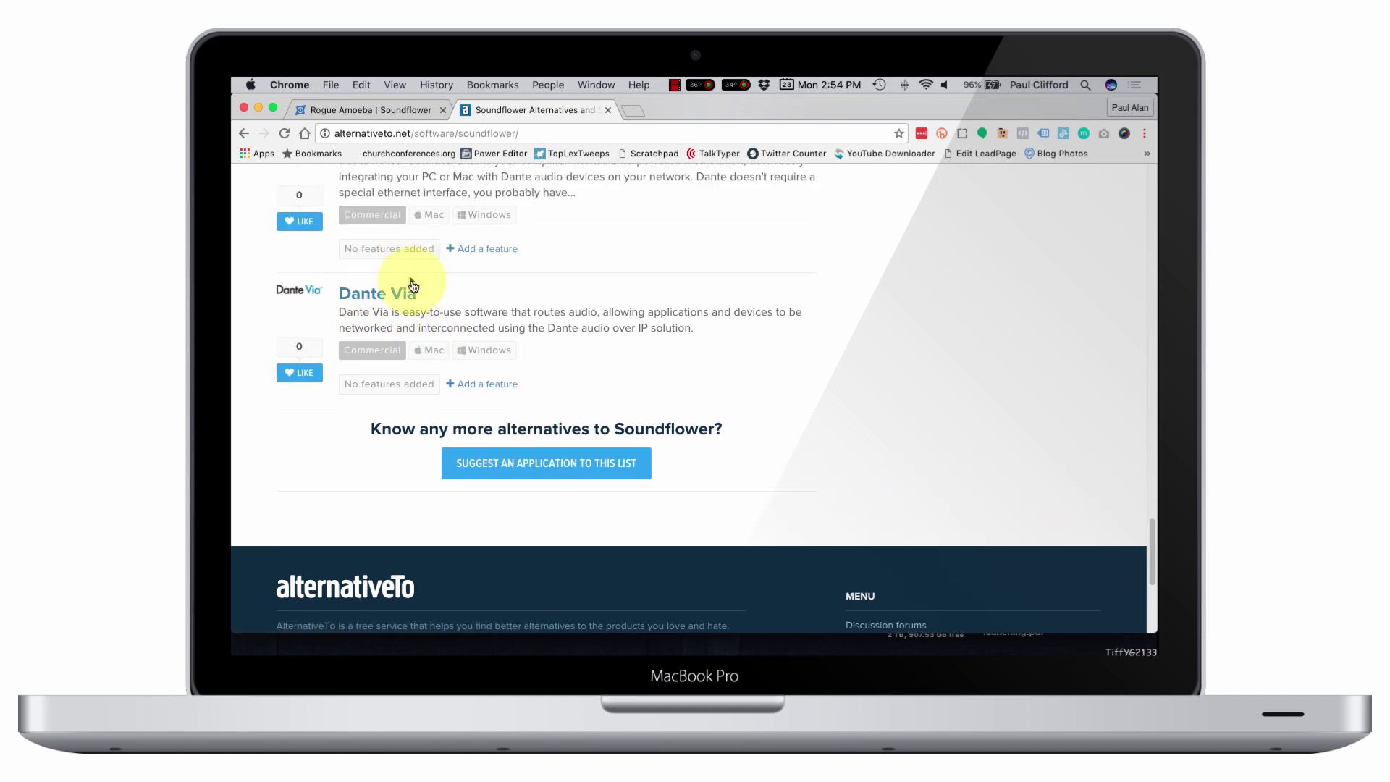
{"action": "scroll", "coordinate": [417, 297], "scroll_direction": "up", "scroll_amount": 1}
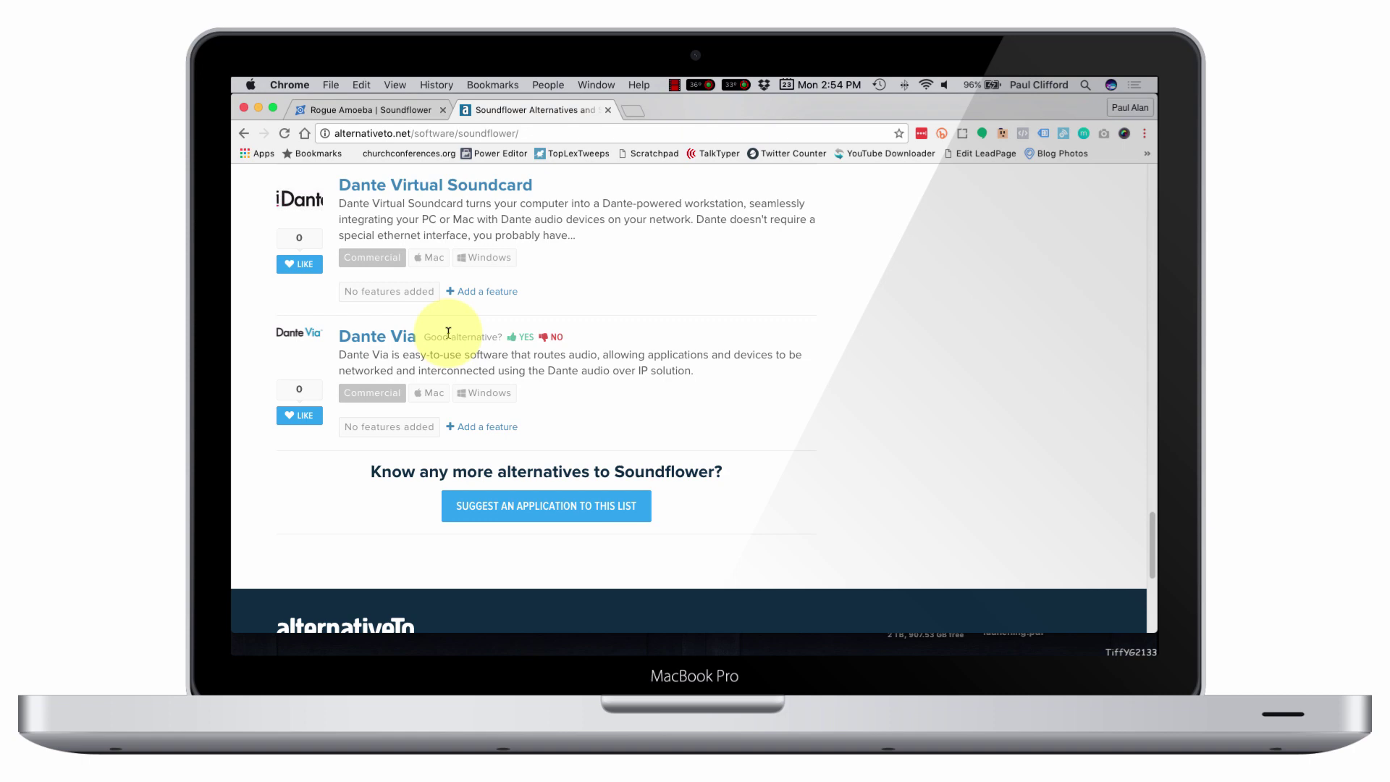
{"action": "scroll", "coordinate": [447, 332], "scroll_direction": "up", "scroll_amount": 2}
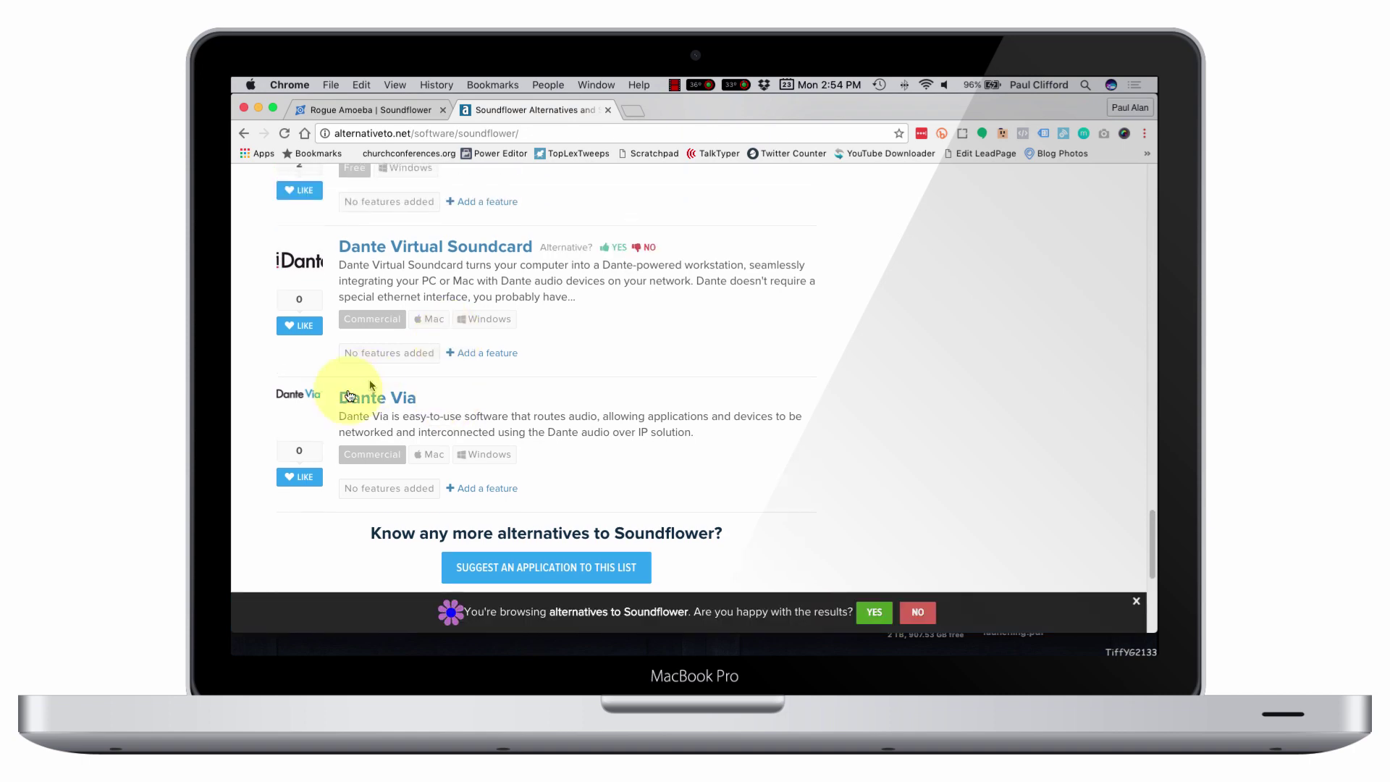
{"action": "scroll", "coordinate": [437, 411], "scroll_direction": "up", "scroll_amount": 4}
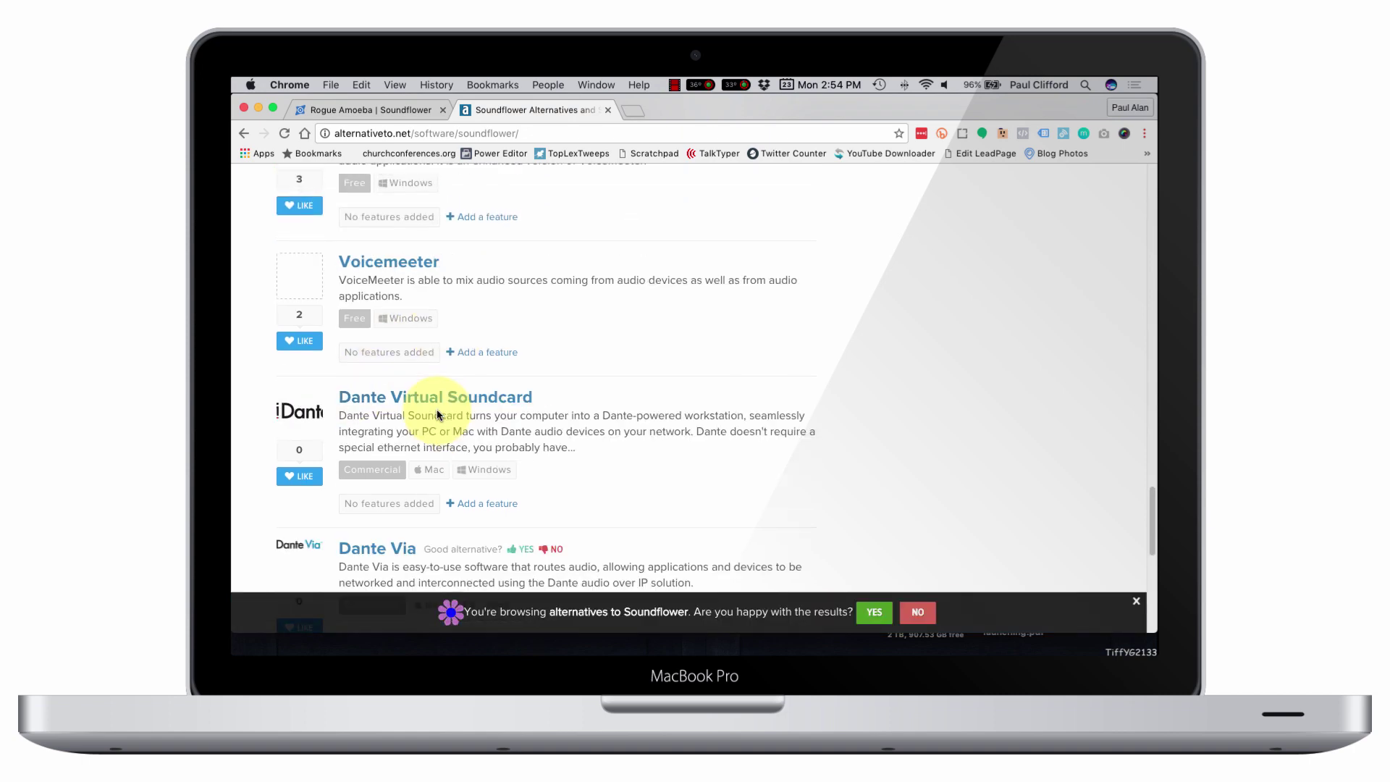
{"action": "scroll", "coordinate": [437, 410], "scroll_direction": "up", "scroll_amount": 15}
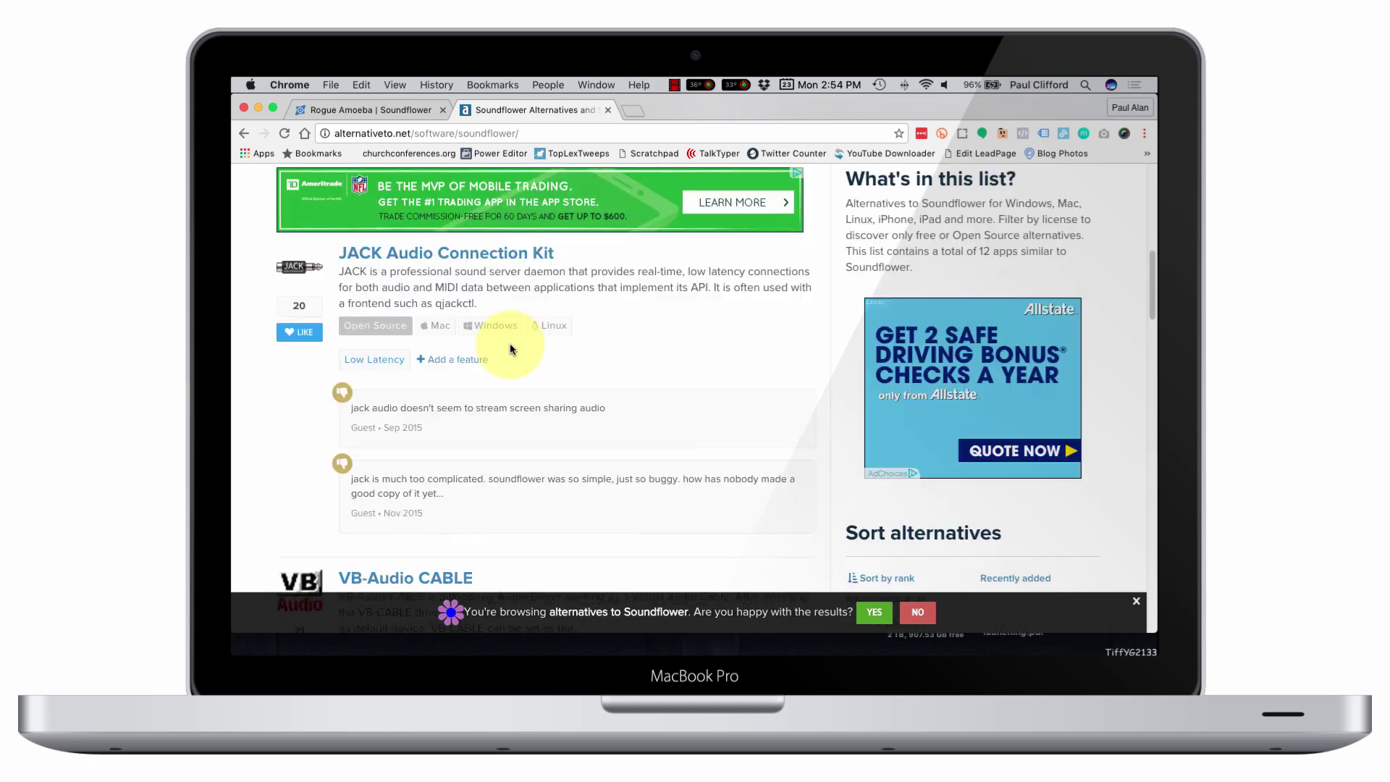
{"action": "scroll", "coordinate": [510, 349], "scroll_direction": "up", "scroll_amount": 12}
{"action": "scroll", "coordinate": [510, 348], "scroll_direction": "down", "scroll_amount": 8}
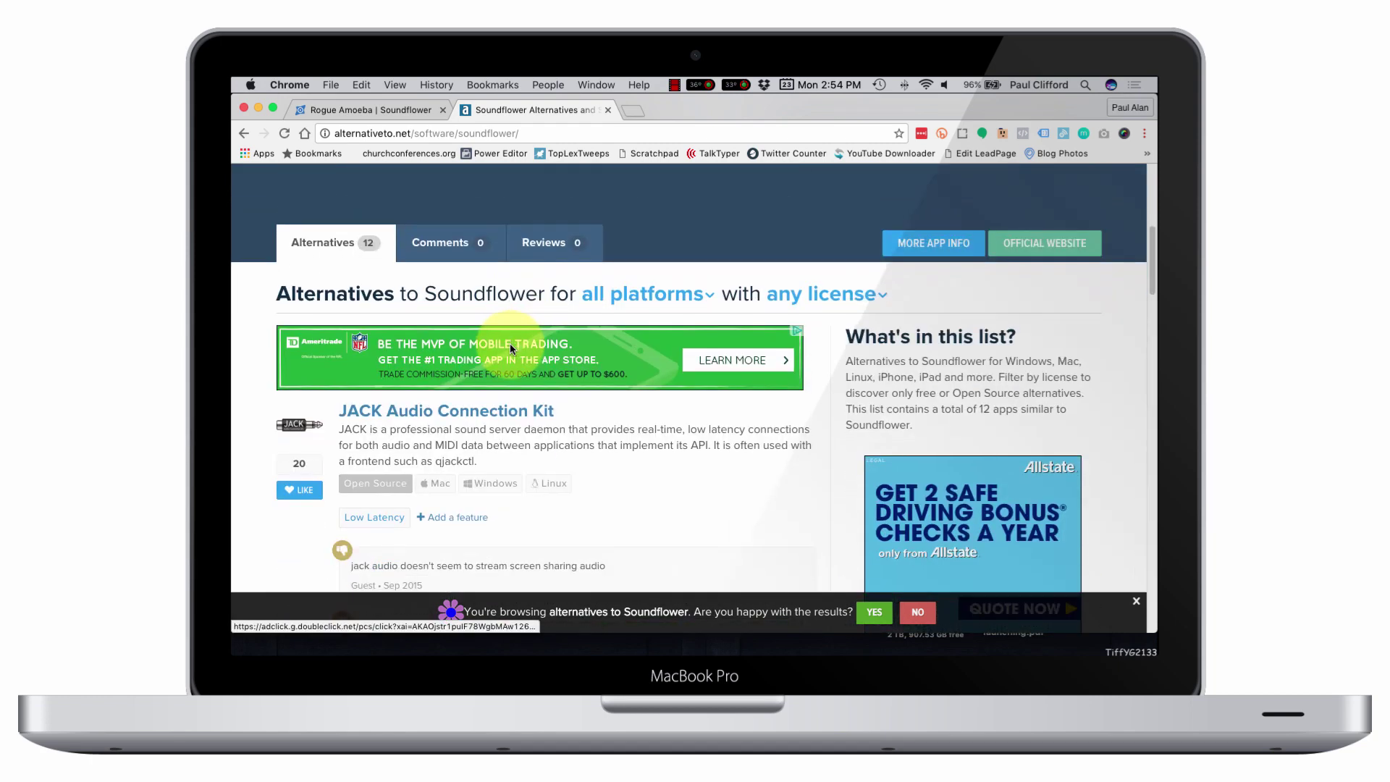
{"action": "scroll", "coordinate": [510, 348], "scroll_direction": "down", "scroll_amount": 2}
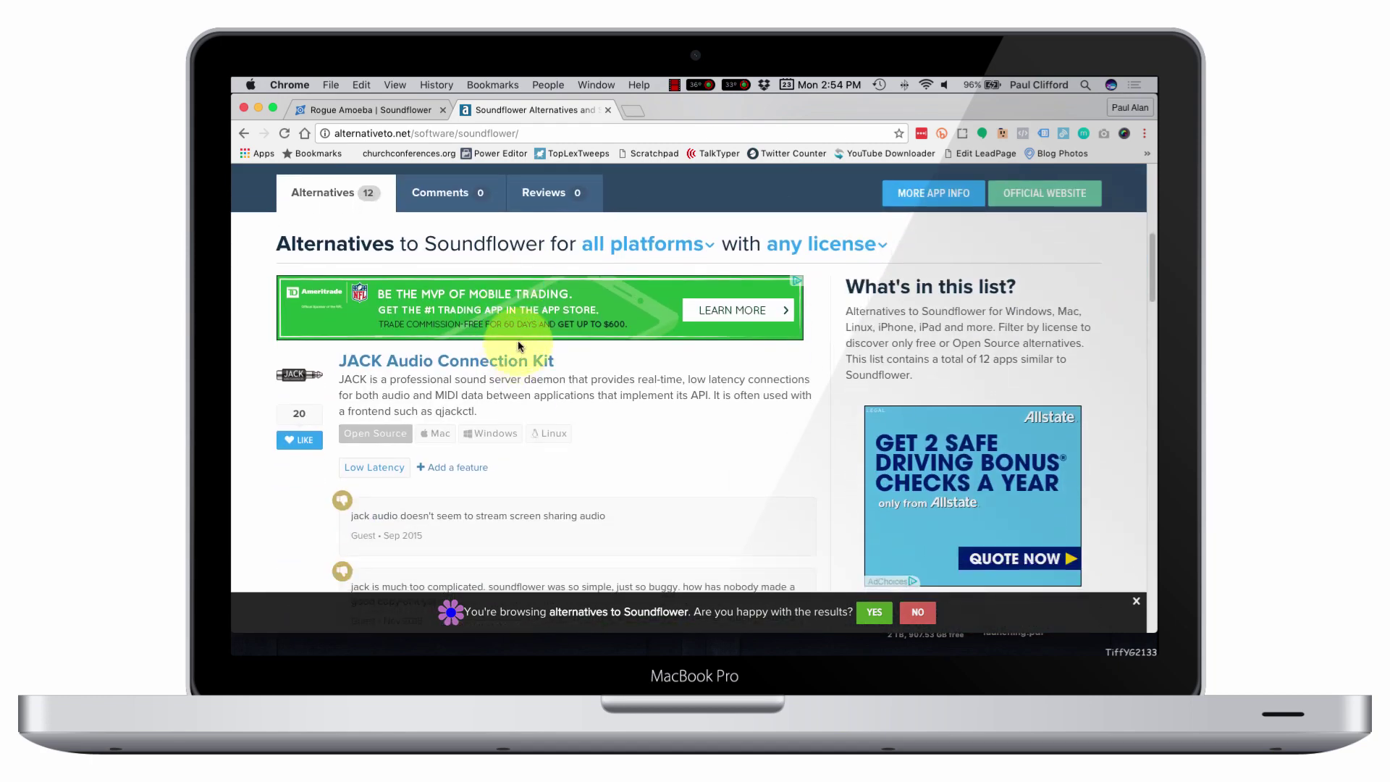
{"action": "scroll", "coordinate": [518, 340], "scroll_direction": "up", "scroll_amount": 15}
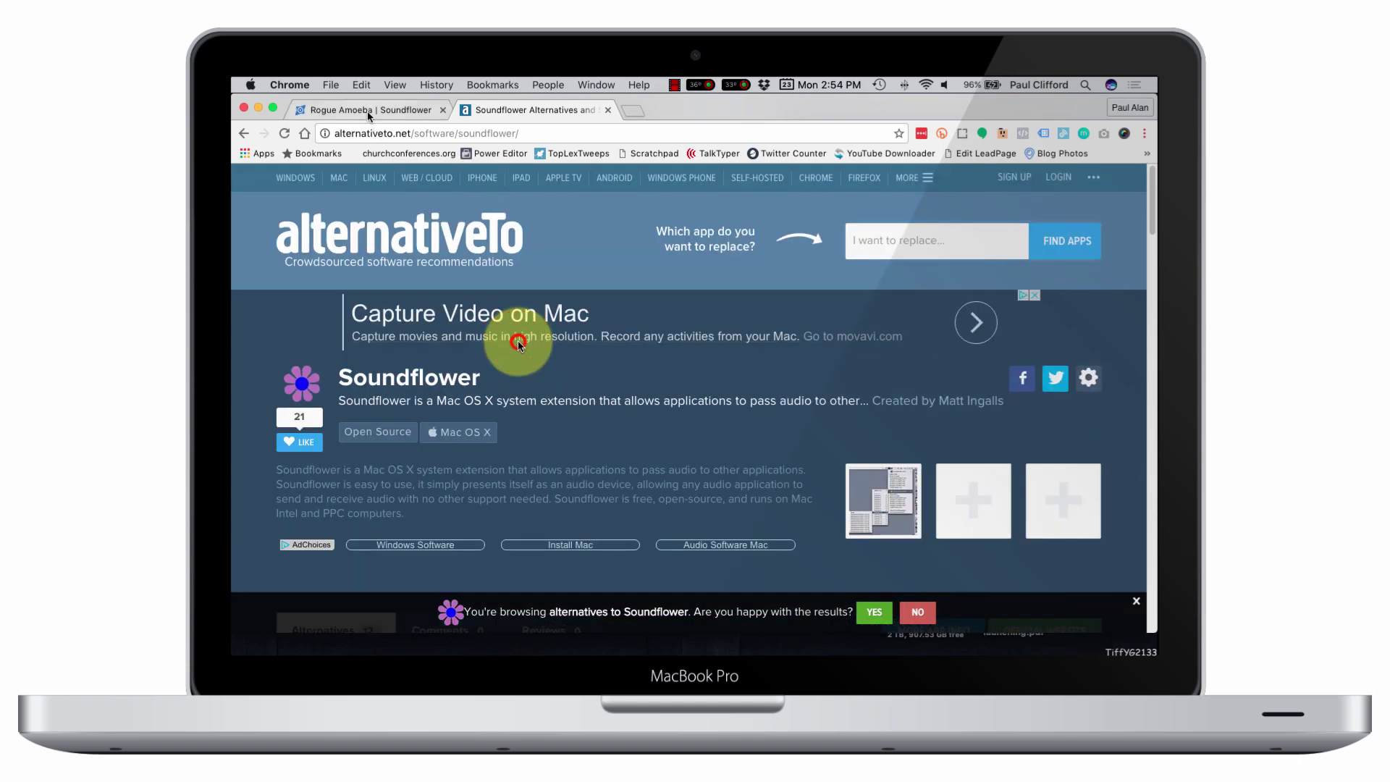
{"action": "left_click", "coordinate": [367, 111]}
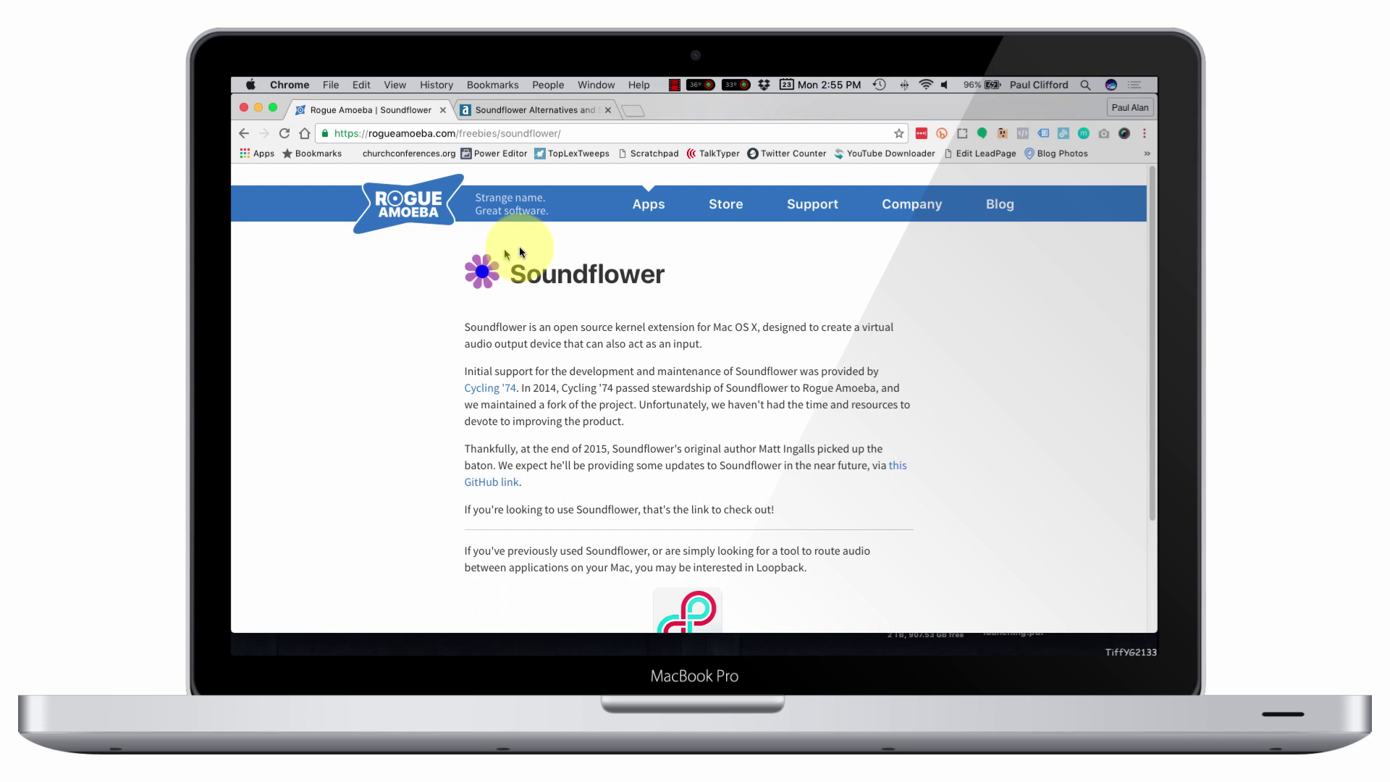
Minimize Chrome to bring the OBS window with the ProPresenter 6 scene forward
{"action": "left_click", "coordinate": [257, 107]}
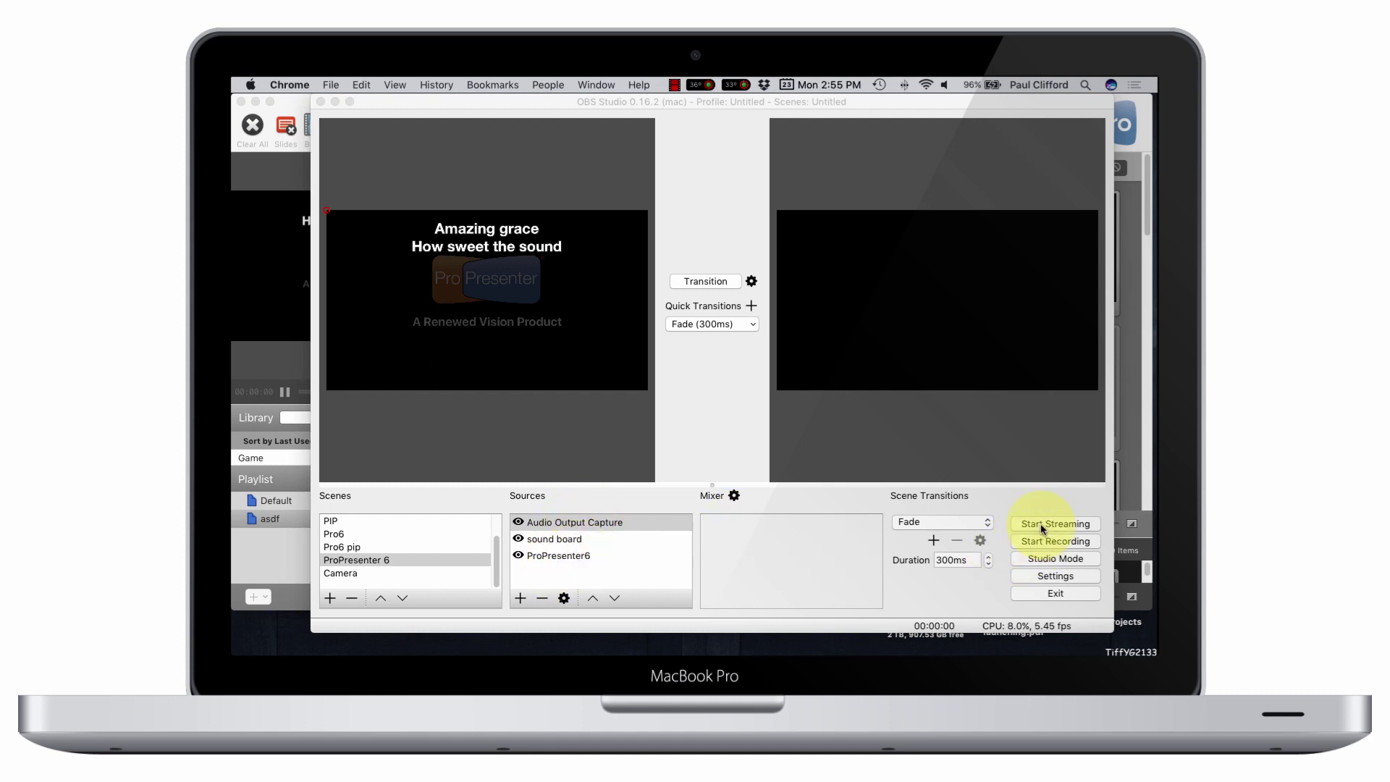
In OBS Settings' Stream page, change Stream Type to Custom Streaming Server
{"action": "left_click", "coordinate": [1044, 577]}
{"action": "left_click", "coordinate": [1044, 579]}
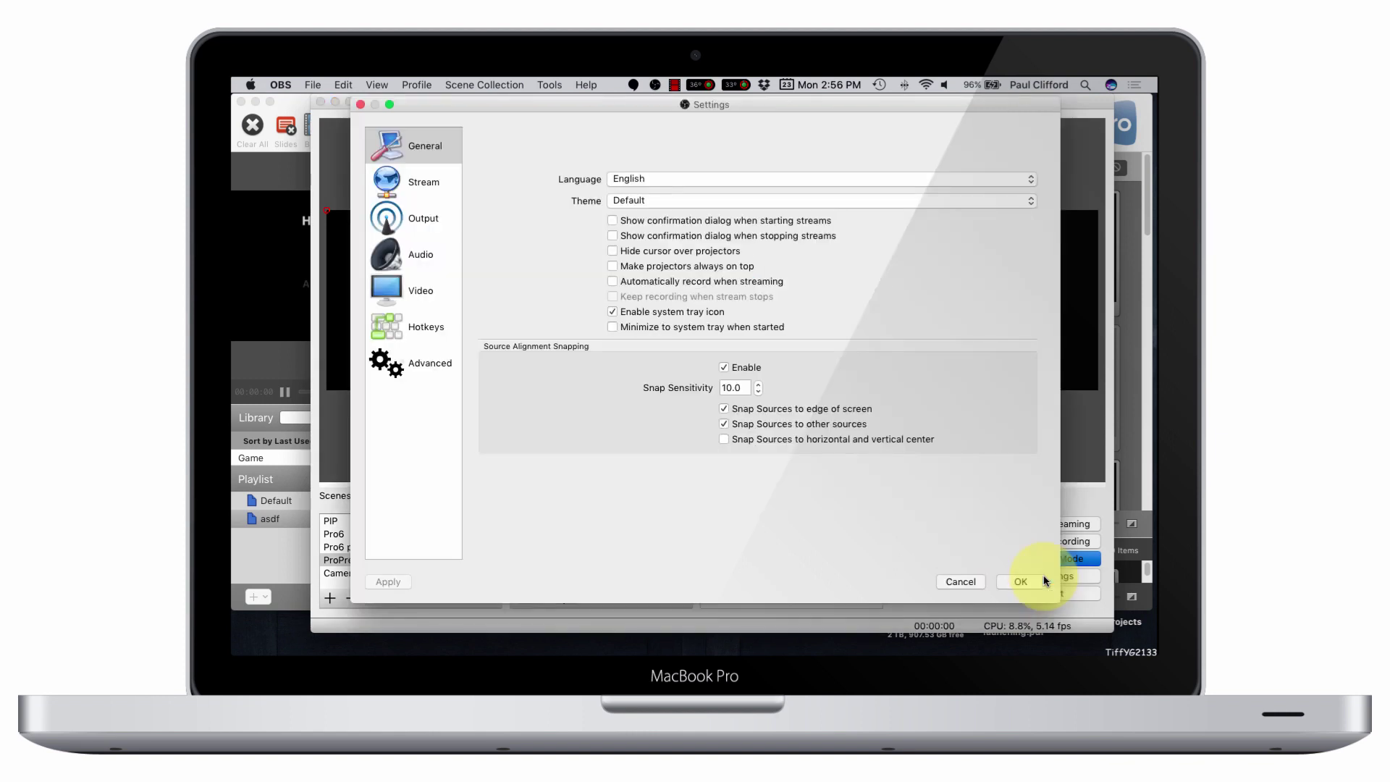
{"action": "left_click", "coordinate": [432, 177]}
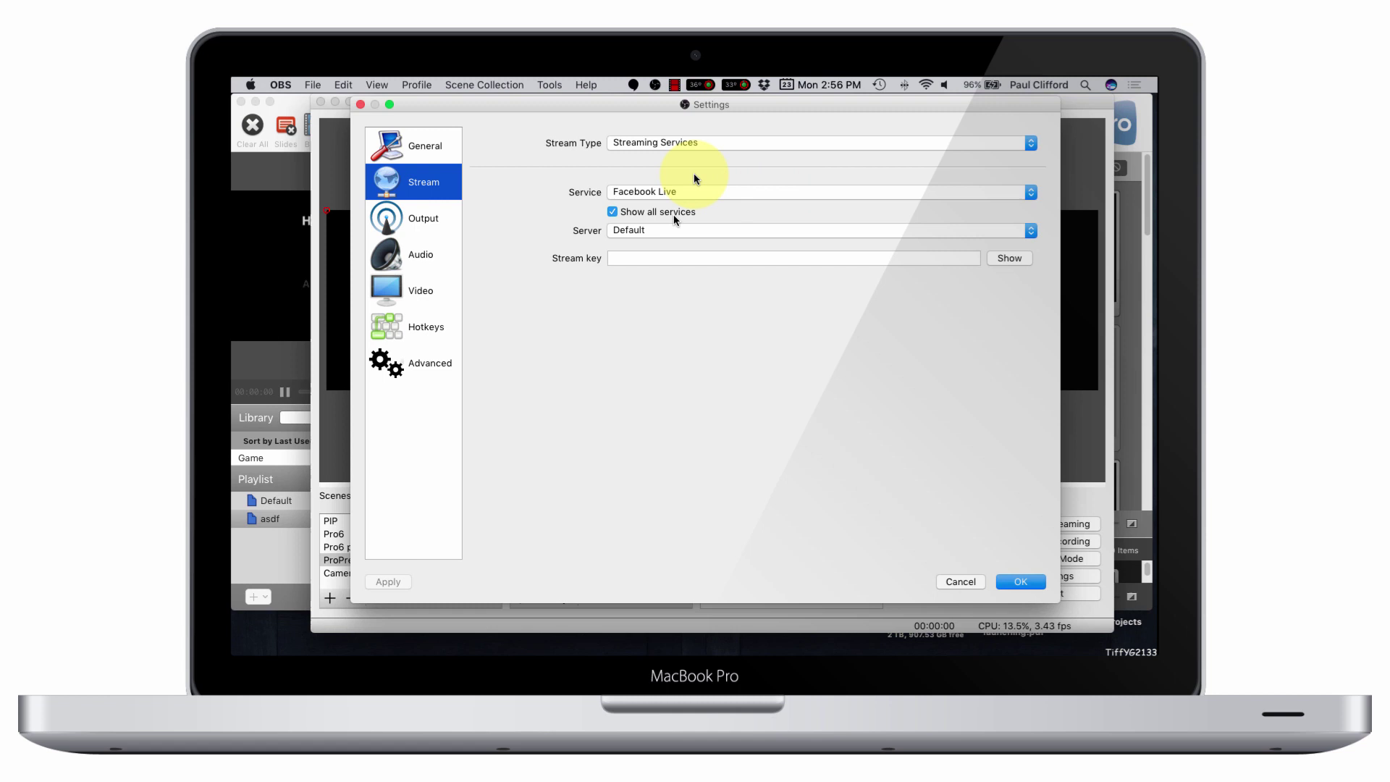
{"action": "left_click", "coordinate": [1031, 194]}
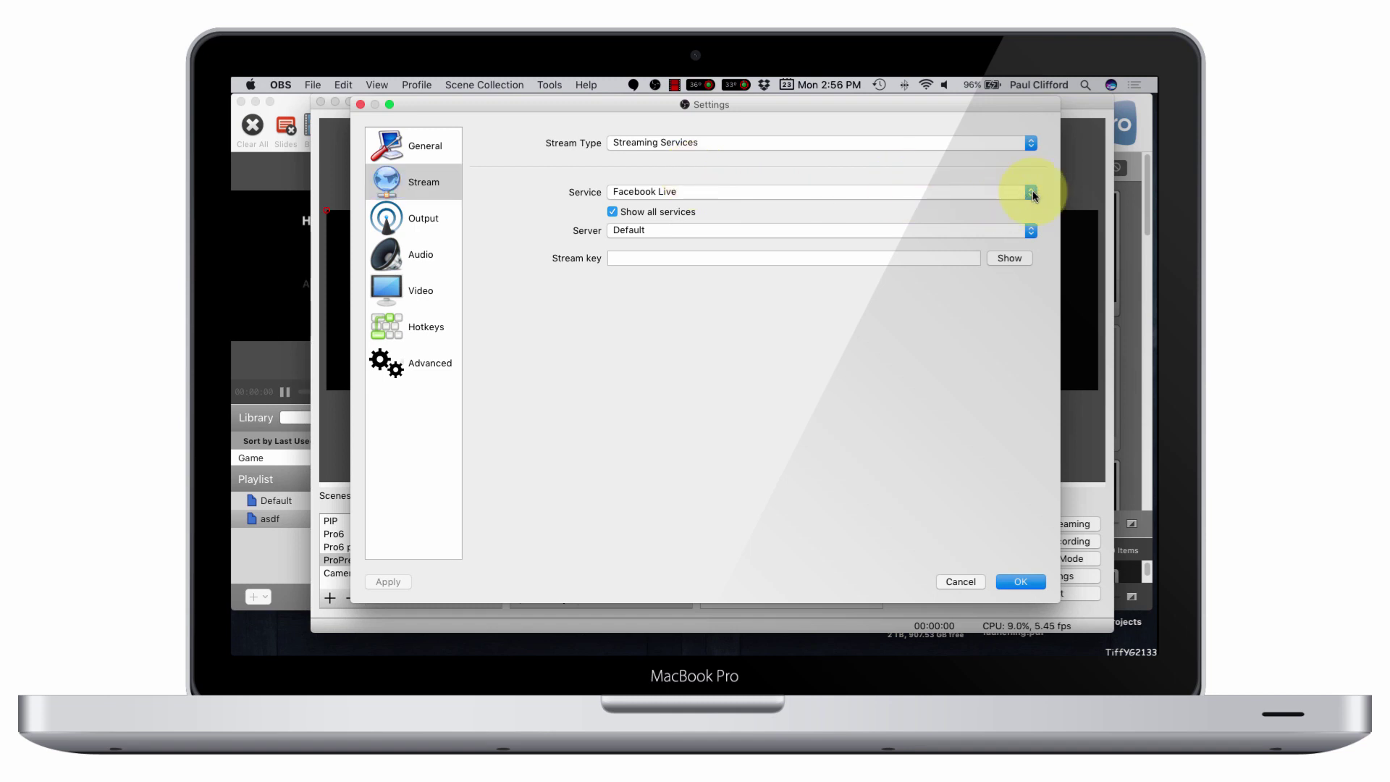
{"action": "left_click", "coordinate": [1031, 194]}
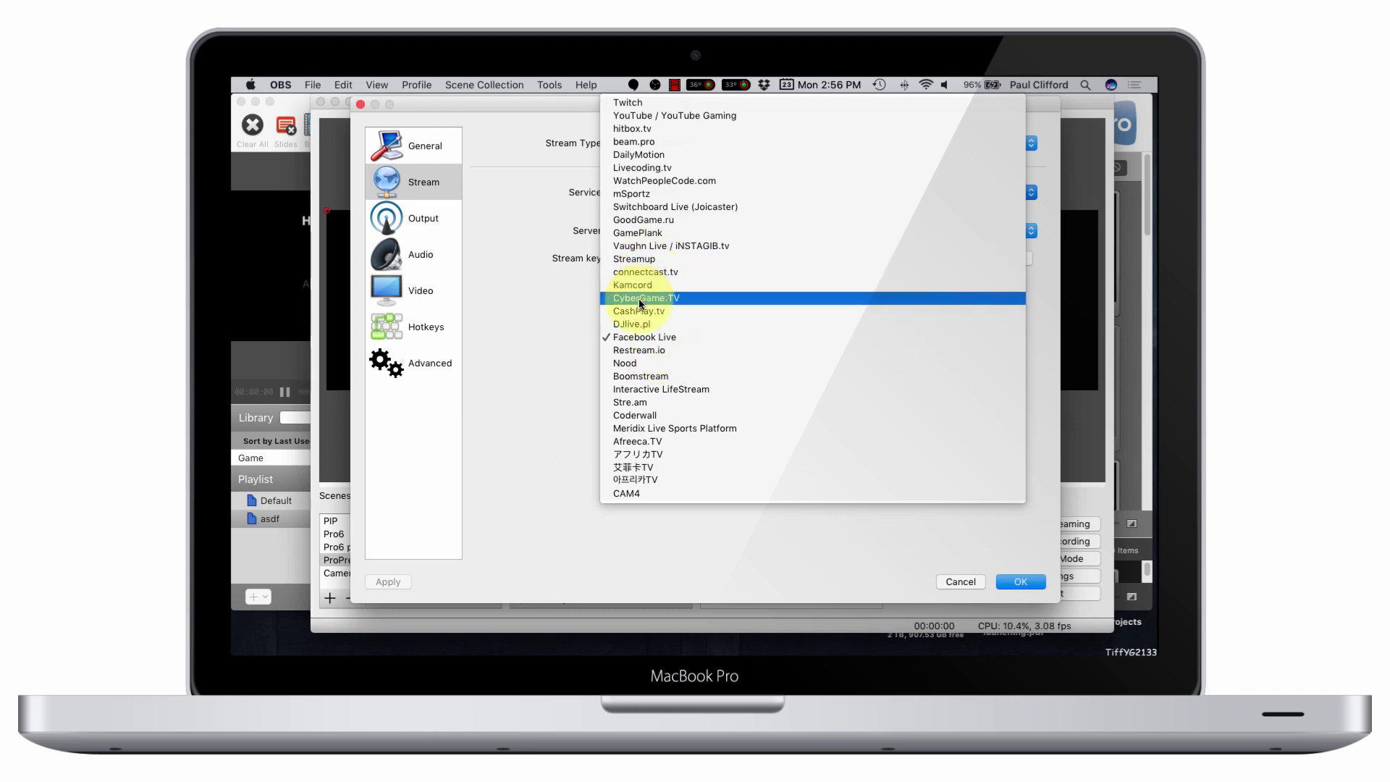
{"action": "left_click", "coordinate": [568, 395]}
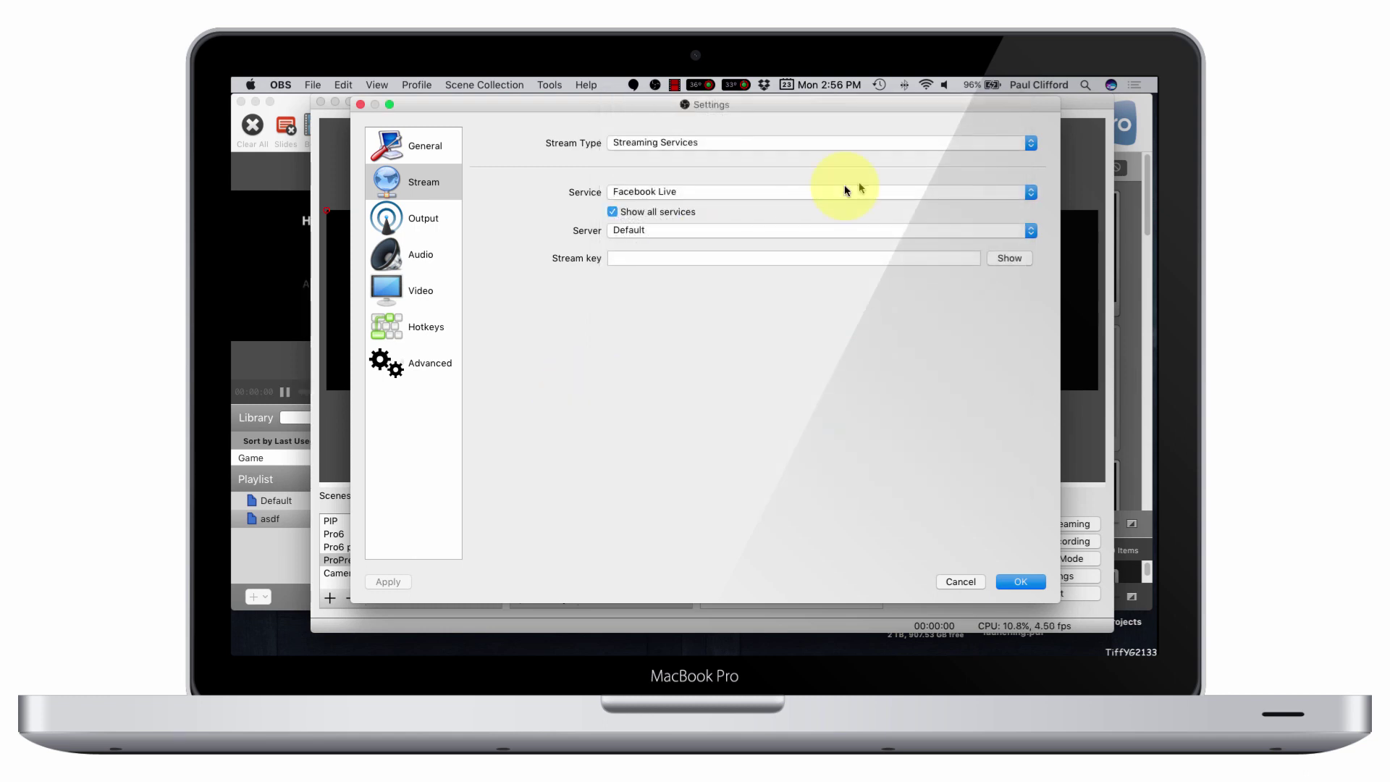
{"action": "left_click", "coordinate": [1031, 142]}
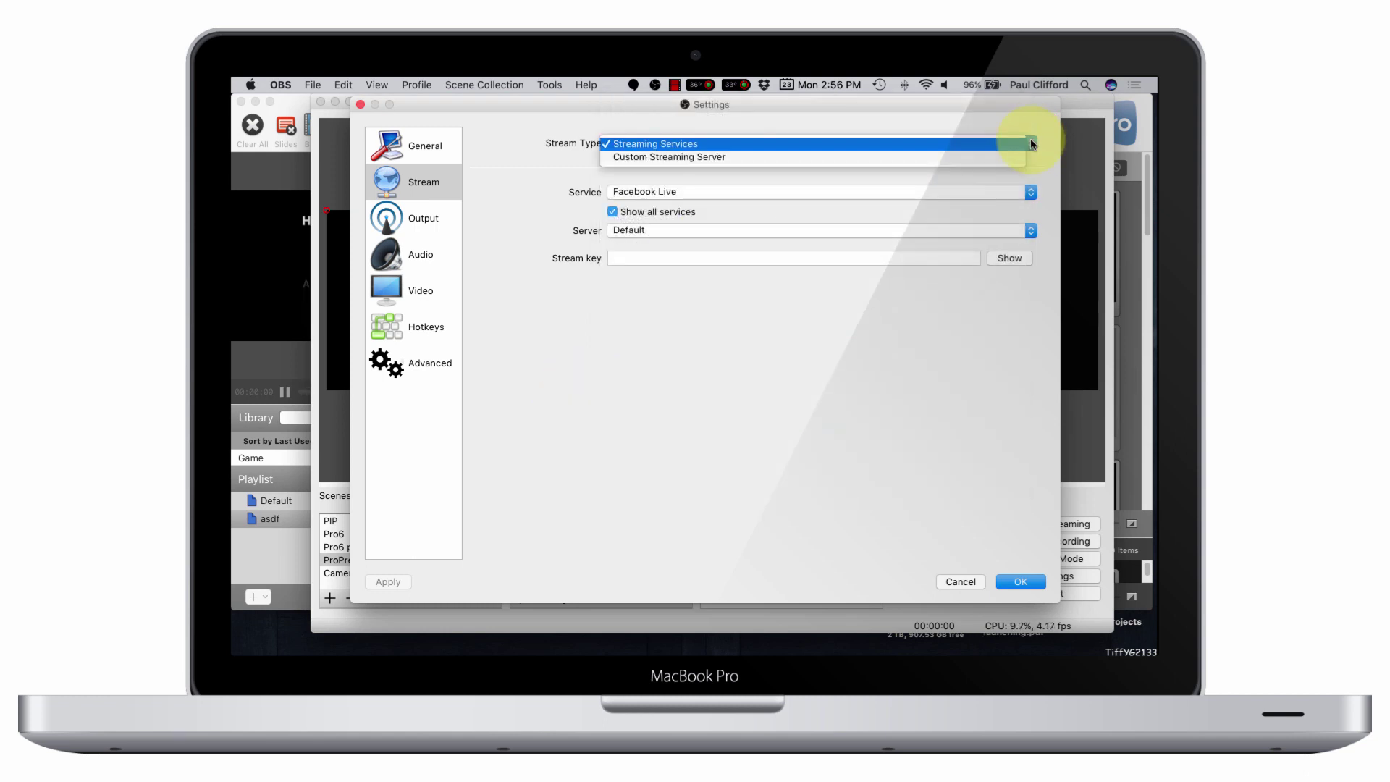
{"action": "left_click", "coordinate": [966, 165]}
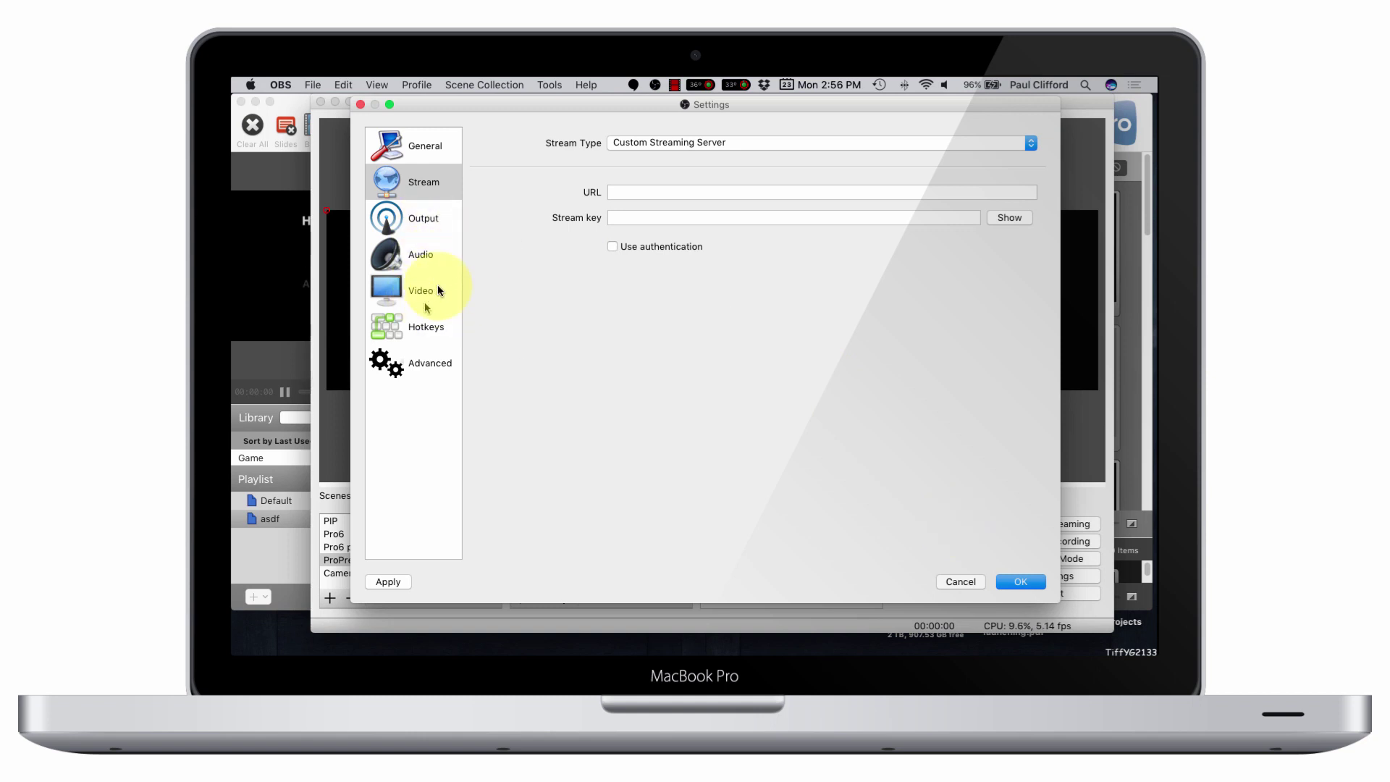
Review the Hotkeys and the 1280x720, 30 FPS Video settings, then save Settings
{"action": "left_click", "coordinate": [430, 338]}
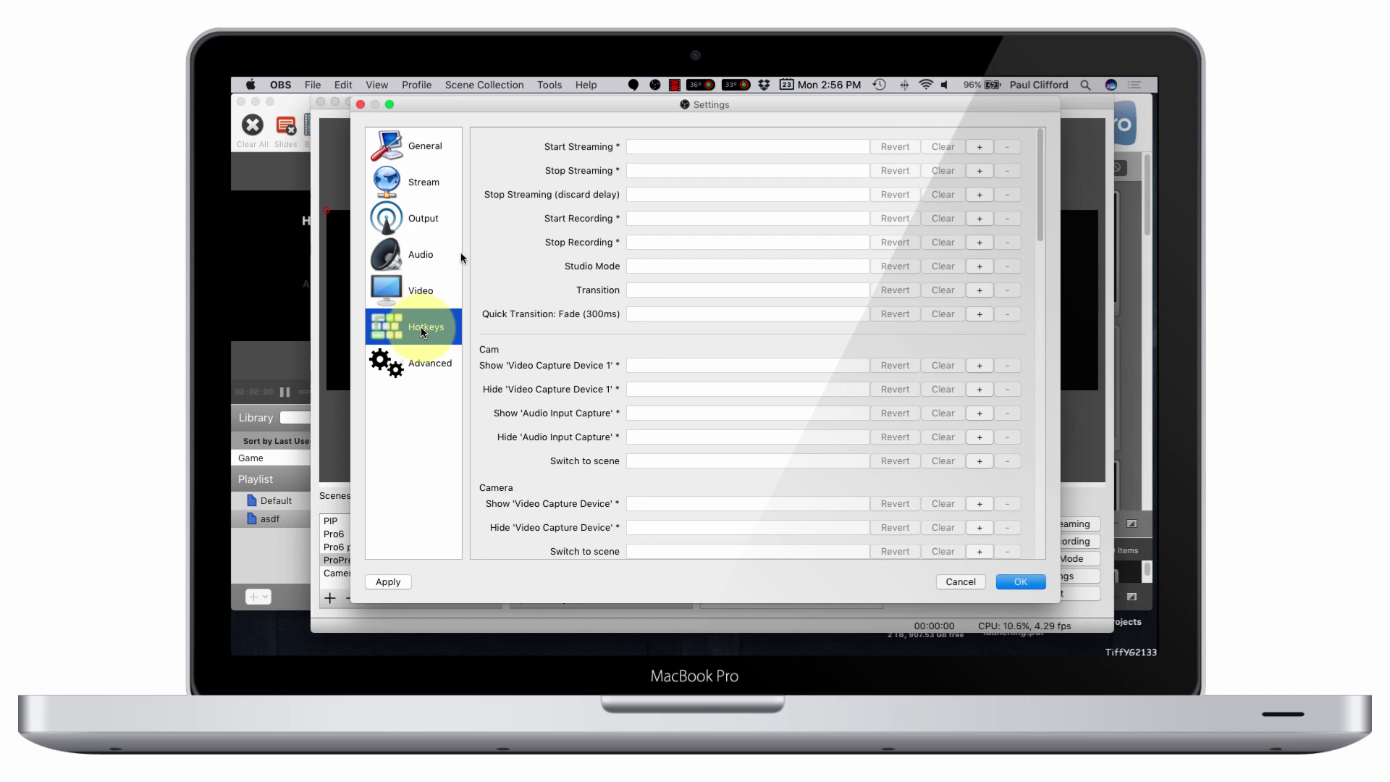
{"action": "left_click", "coordinate": [416, 289]}
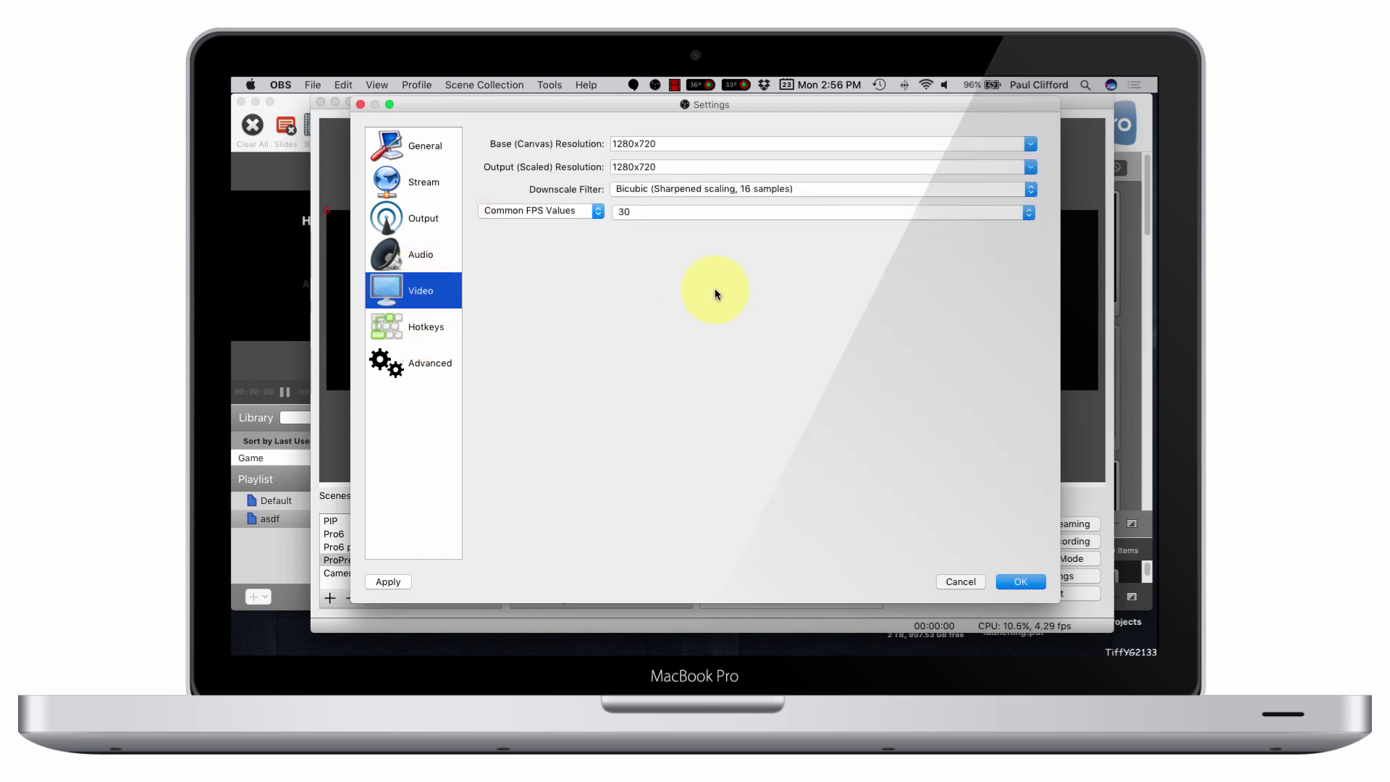
{"action": "left_click", "coordinate": [1020, 583]}
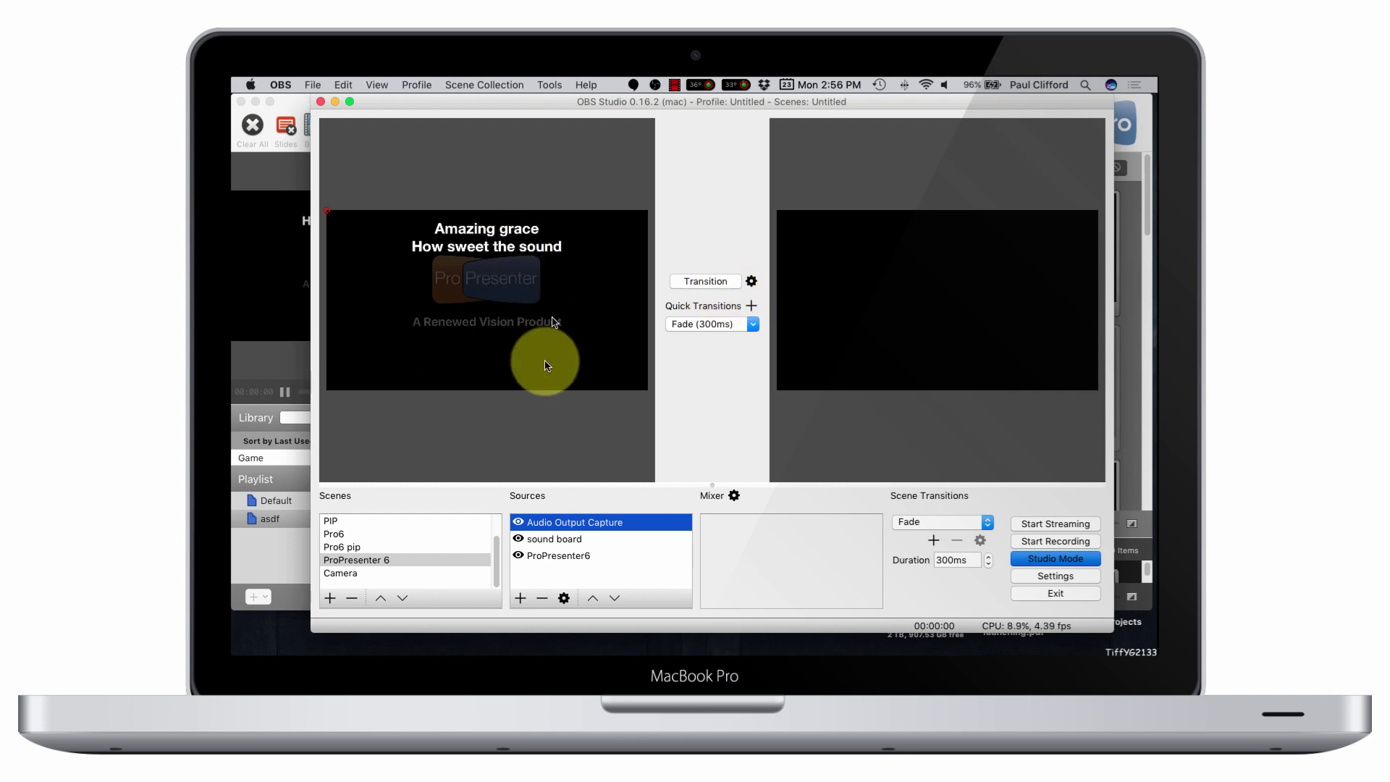
Check Advanced Audio Properties, turn off Studio Mode, and select the ProPresenter 6 scene
{"action": "left_click", "coordinate": [726, 495]}
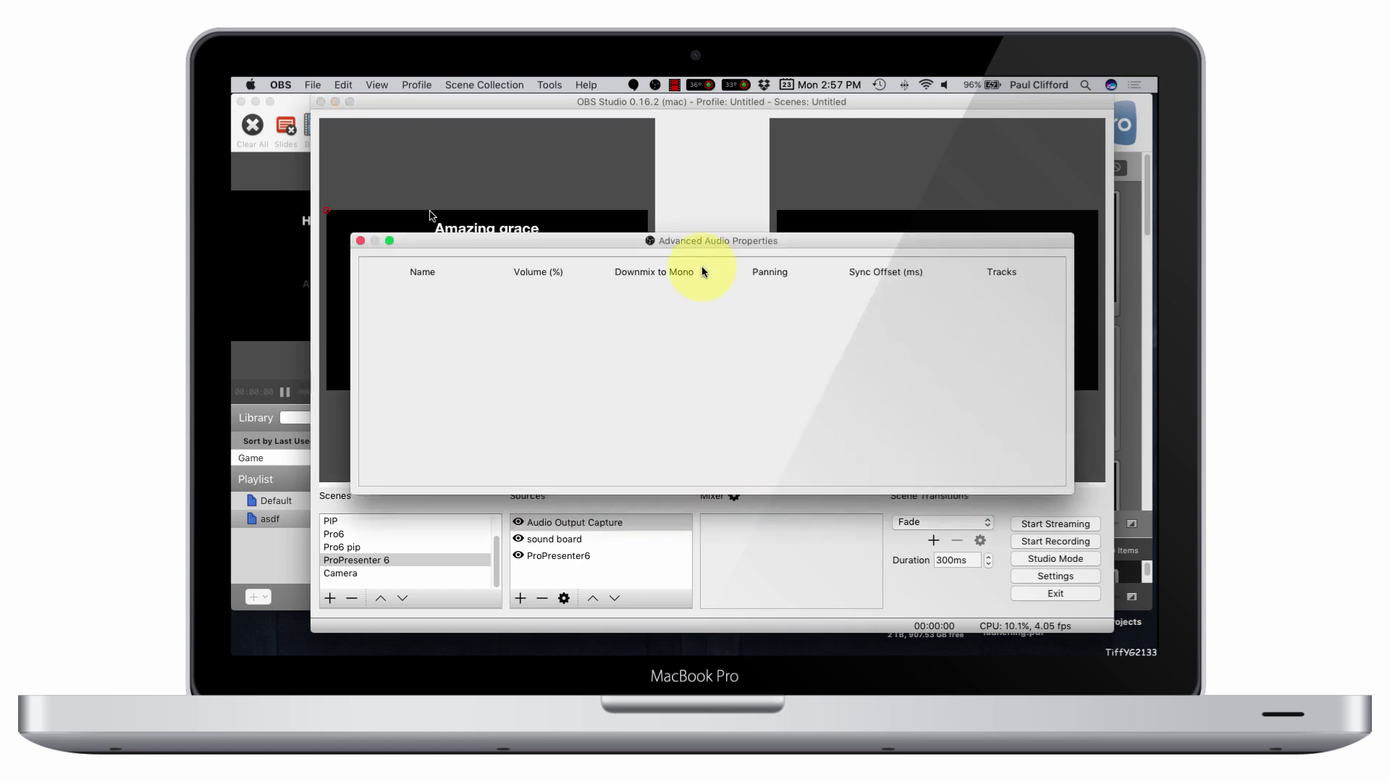
{"action": "left_click", "coordinate": [360, 241]}
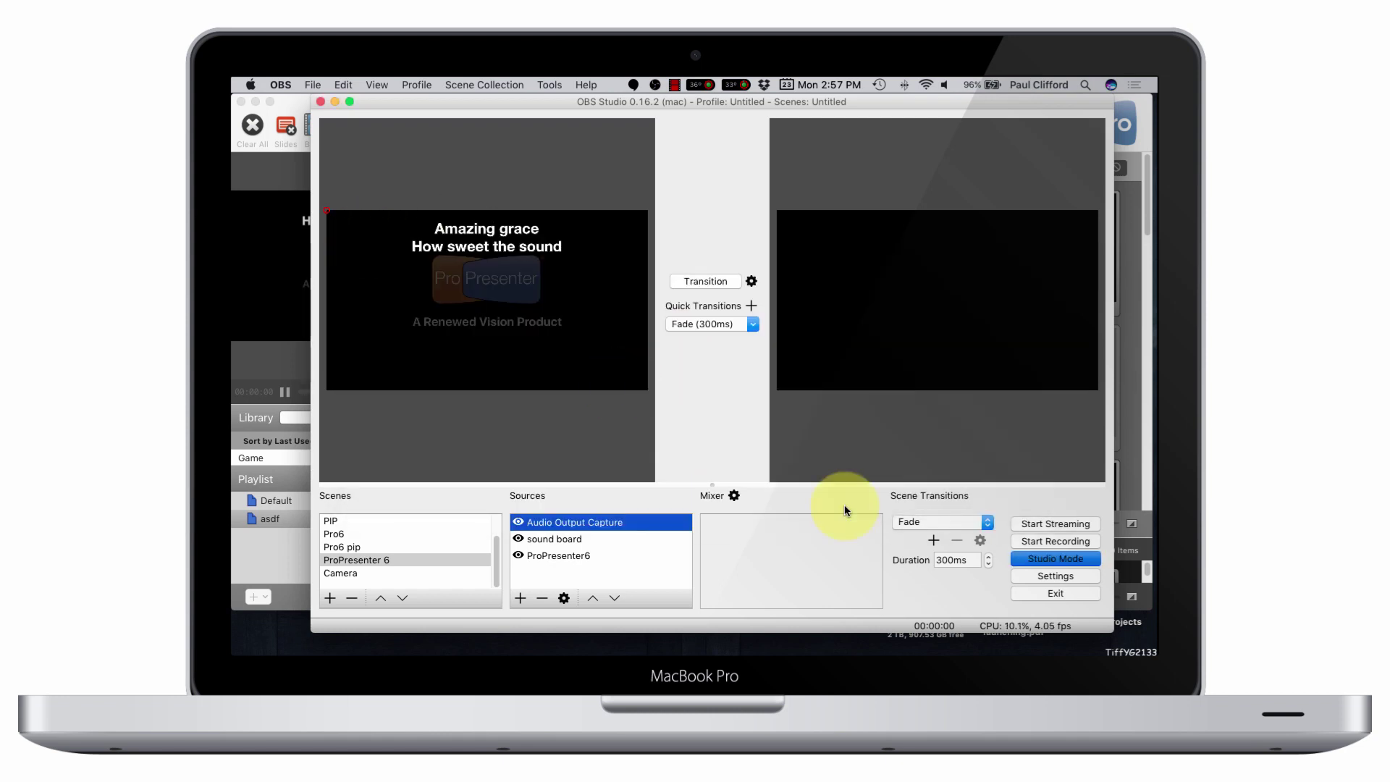
{"action": "left_click", "coordinate": [1045, 558]}
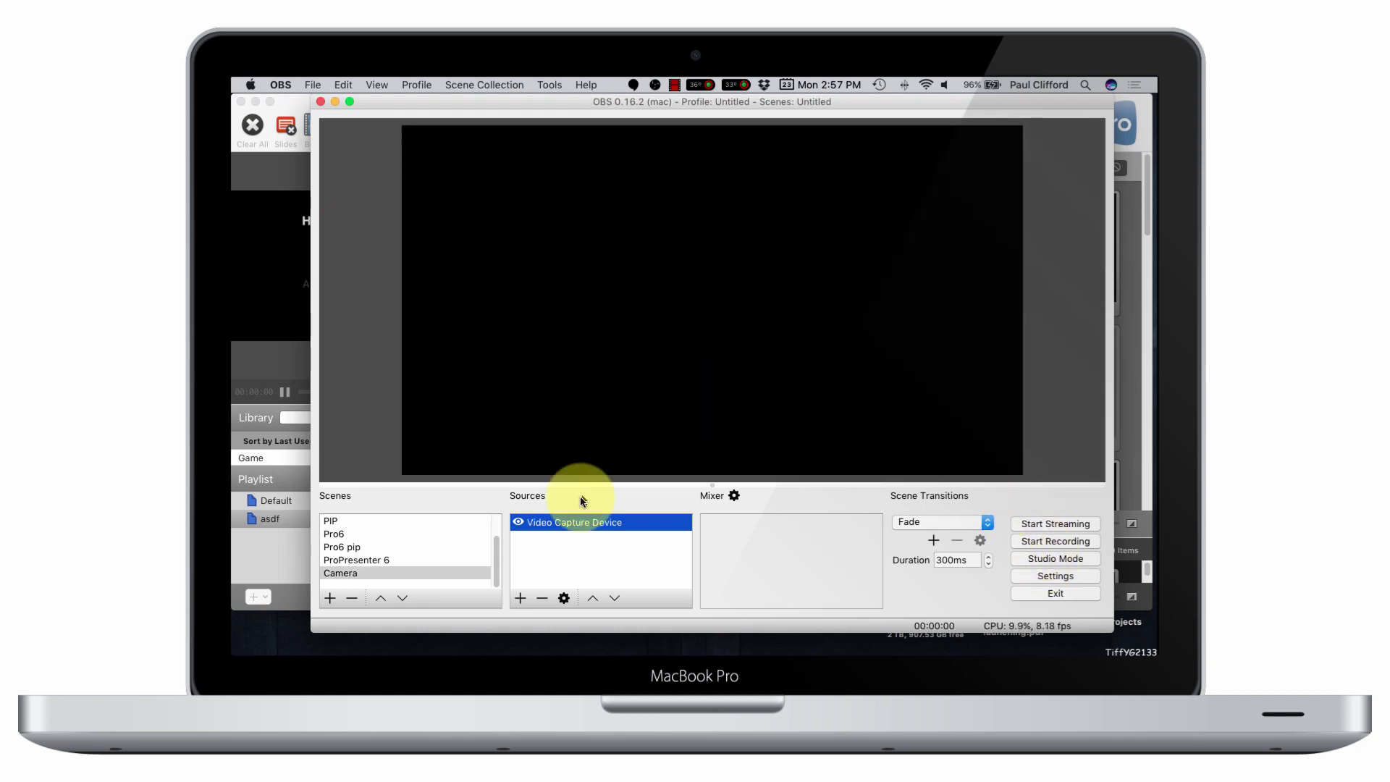
{"action": "left_click", "coordinate": [335, 560]}
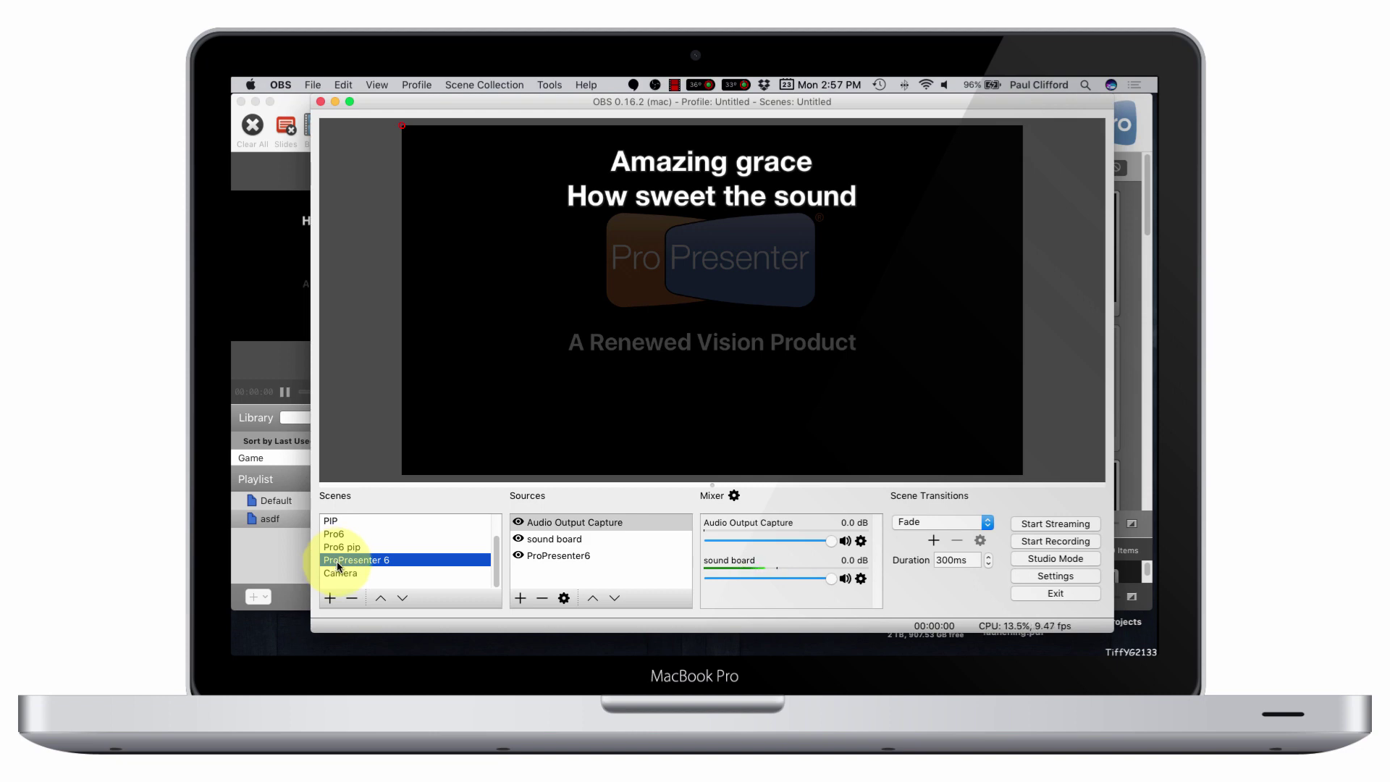
Re-enable Studio Mode, transition the Pro6 pip scene live, then close OBS
{"action": "left_click", "coordinate": [1056, 558]}
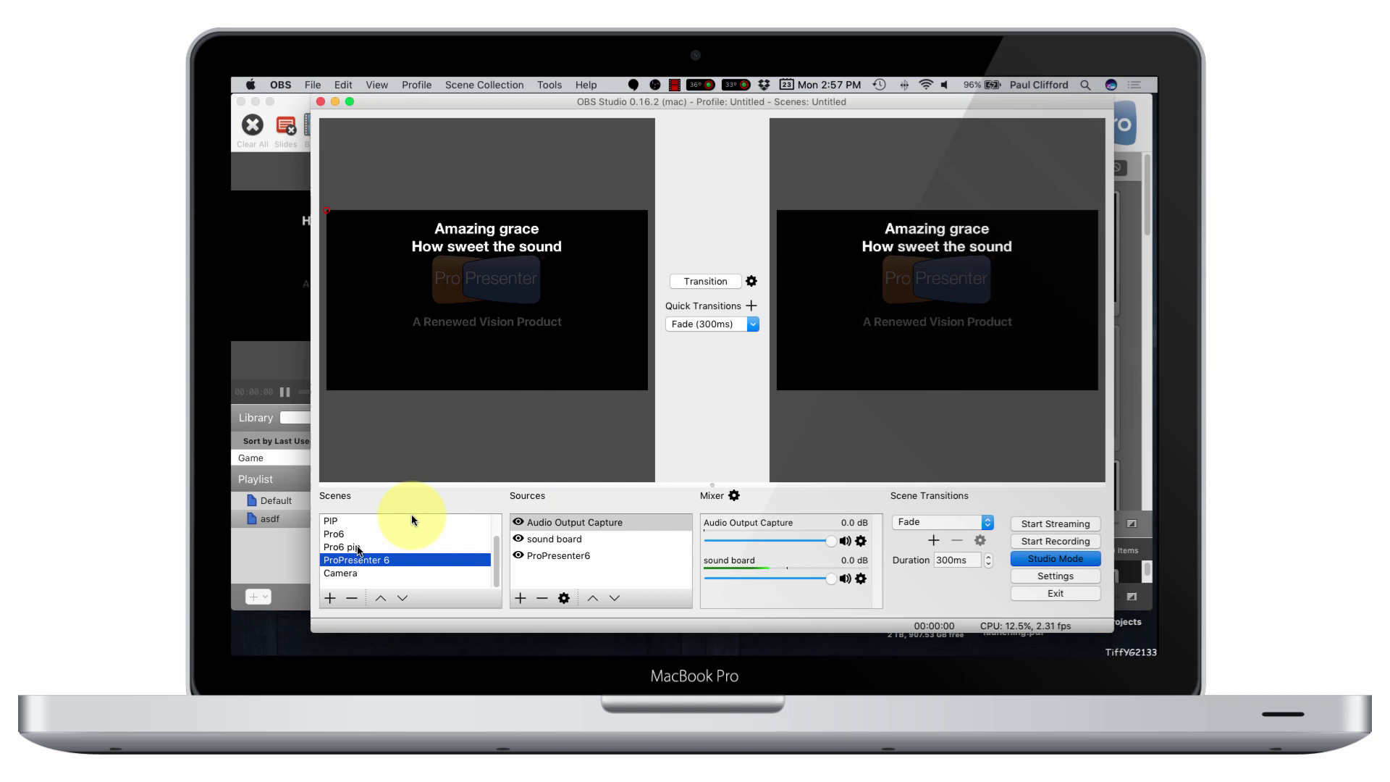
{"action": "left_click", "coordinate": [350, 547]}
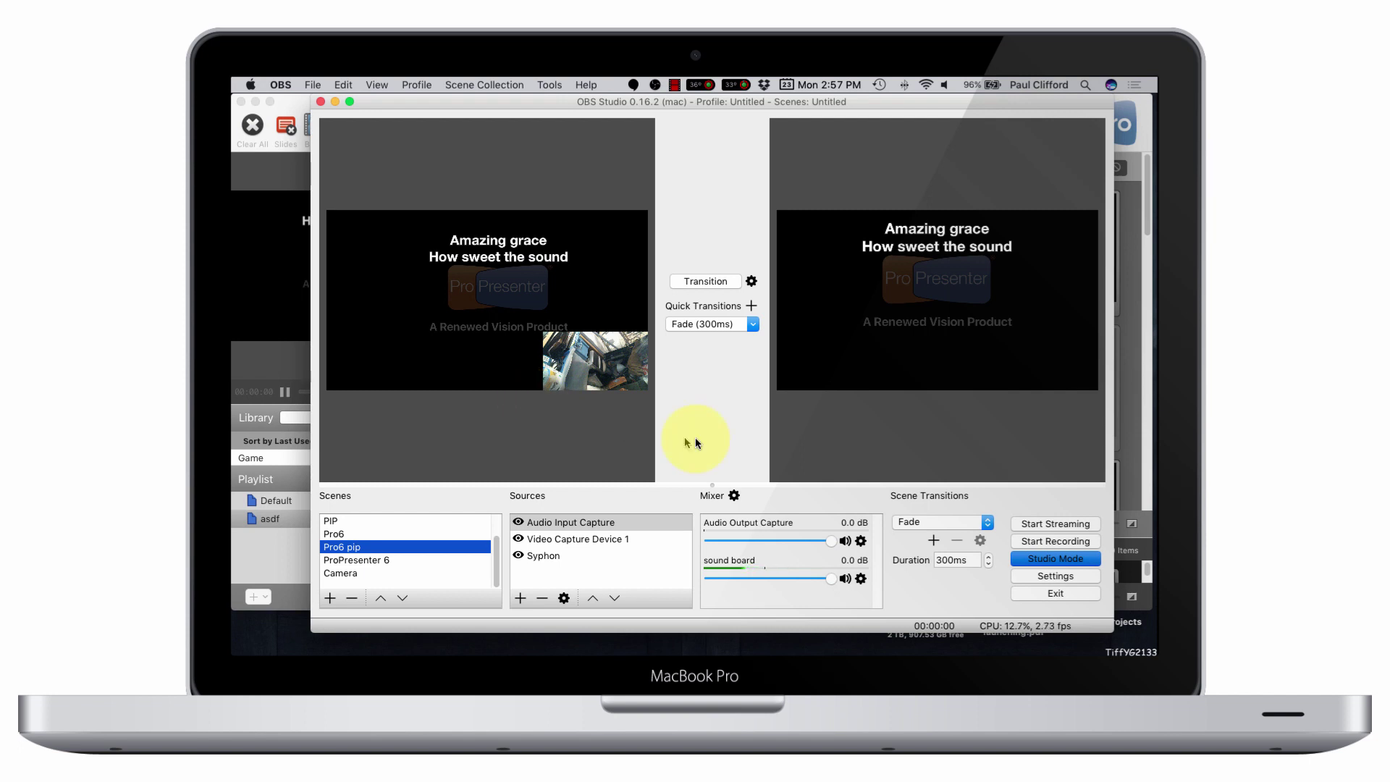
{"action": "left_click", "coordinate": [715, 283]}
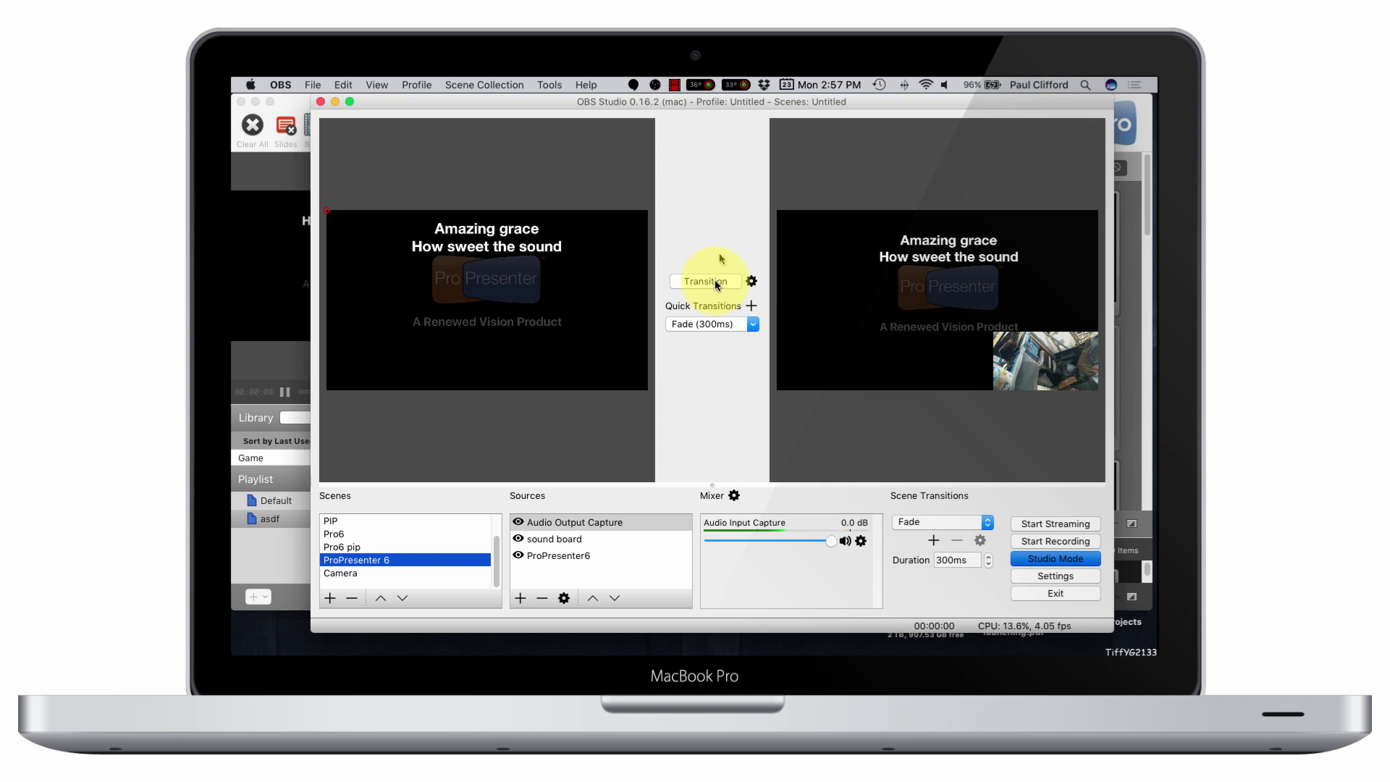
{"action": "left_click", "coordinate": [319, 102]}
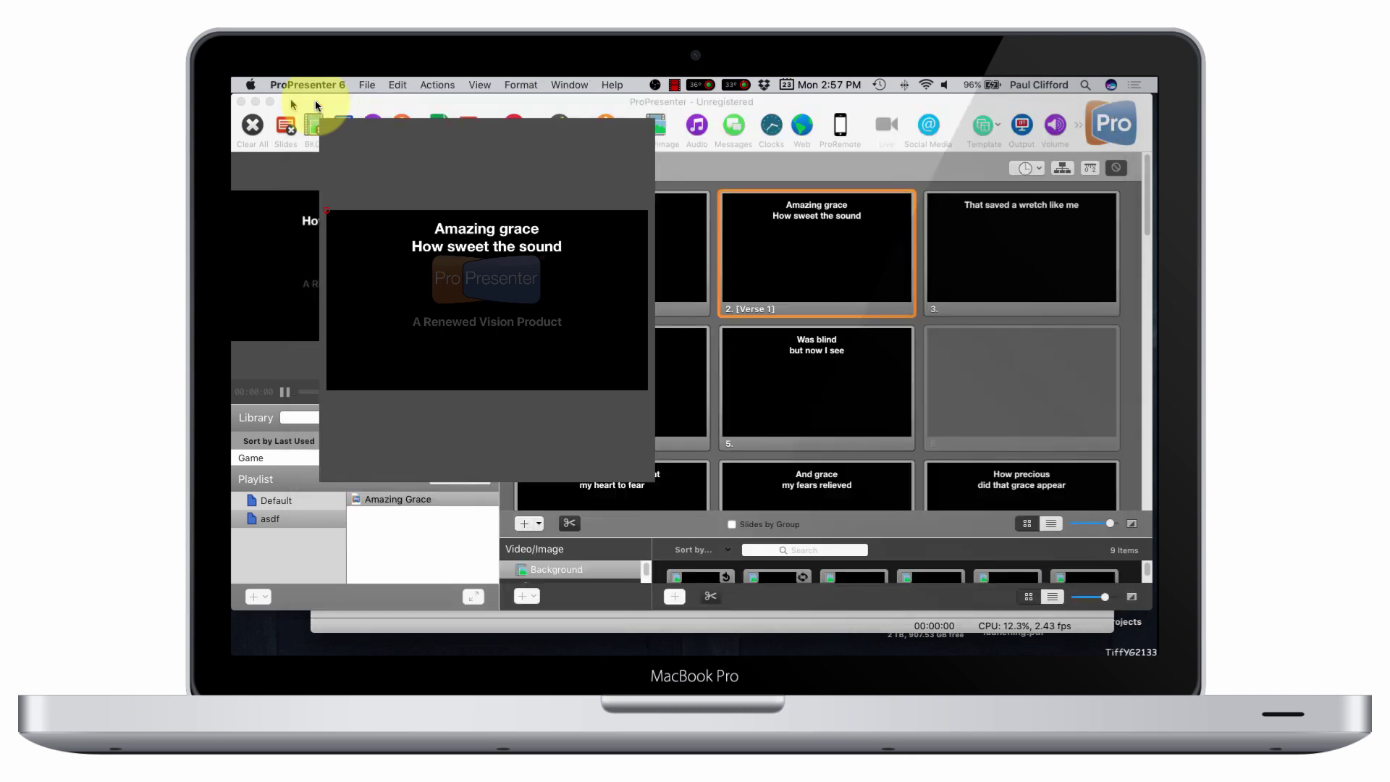